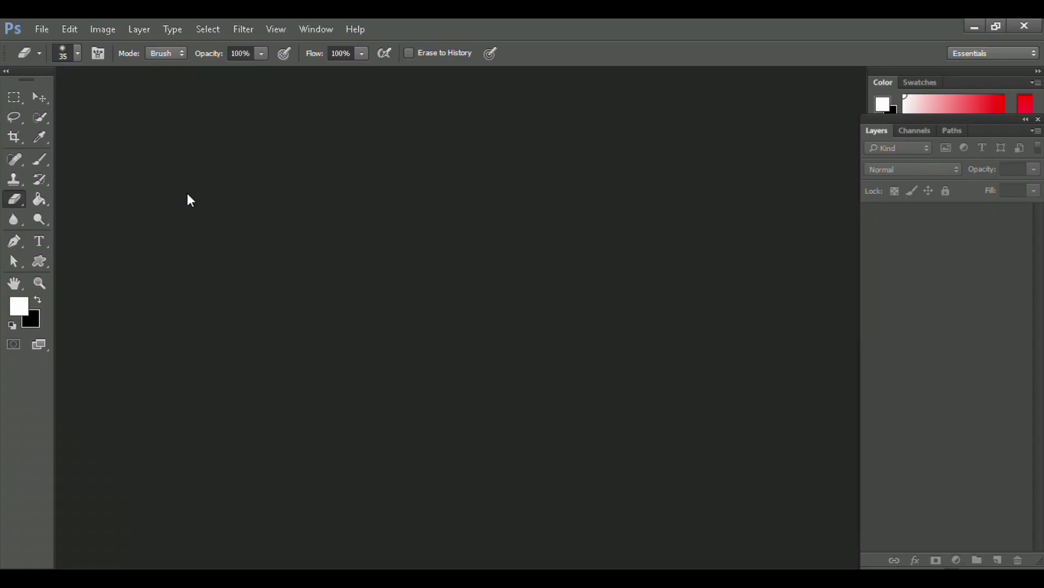
# Create a custom 852 × 458 px, 72 ppi white document named 'Product Design Poster'.
pyautogui.hotkey('ctrl', 'n')
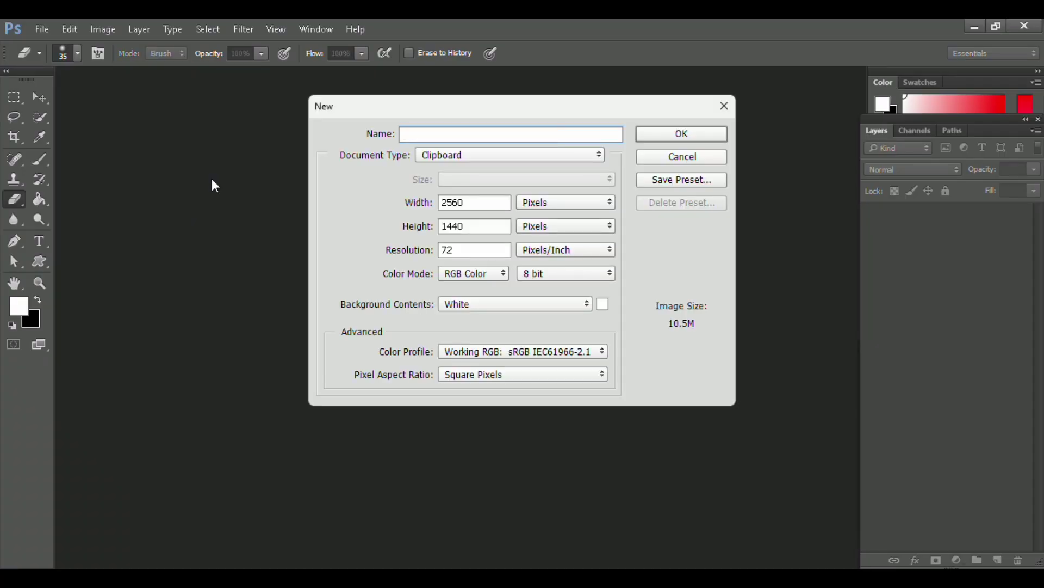
pyautogui.write('Product')
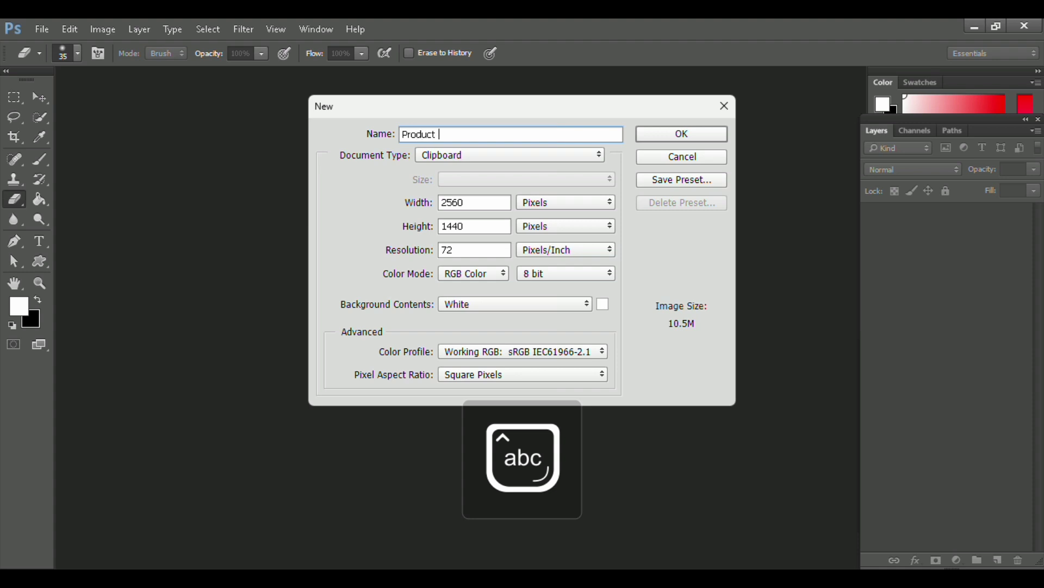
pyautogui.write('esign')
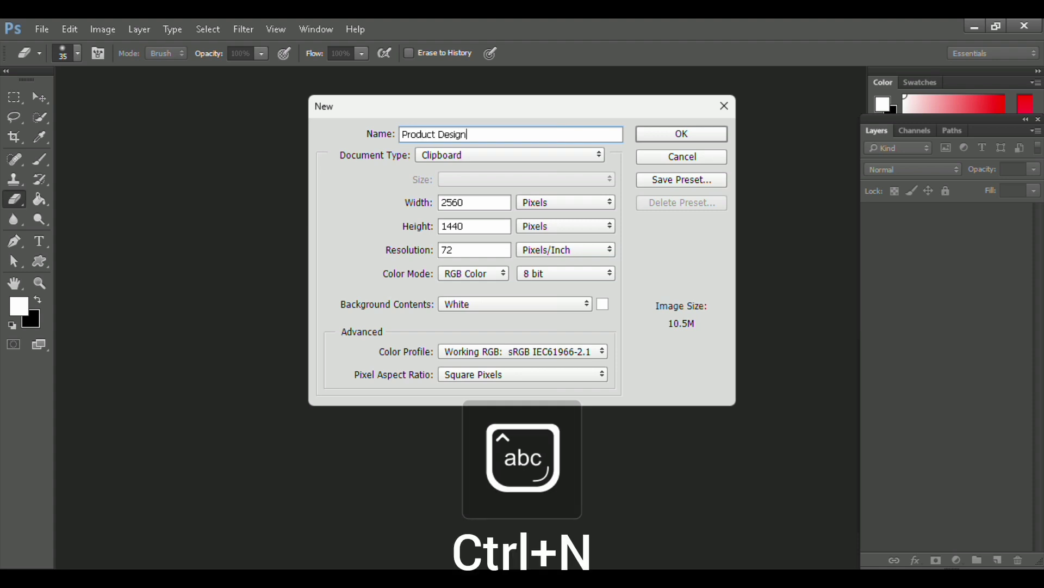
pyautogui.write('Poster')
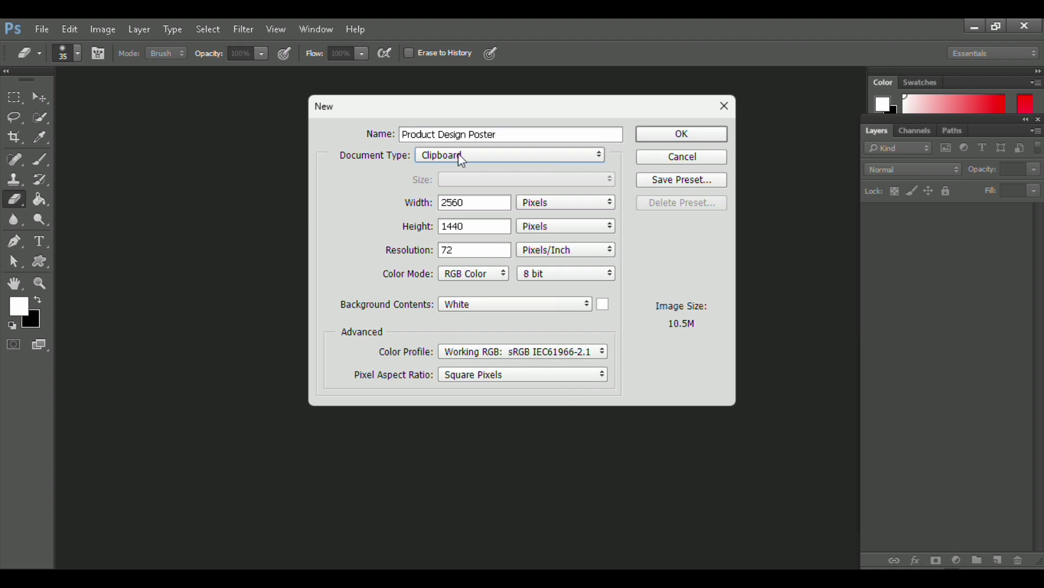
pyautogui.click(458, 153)
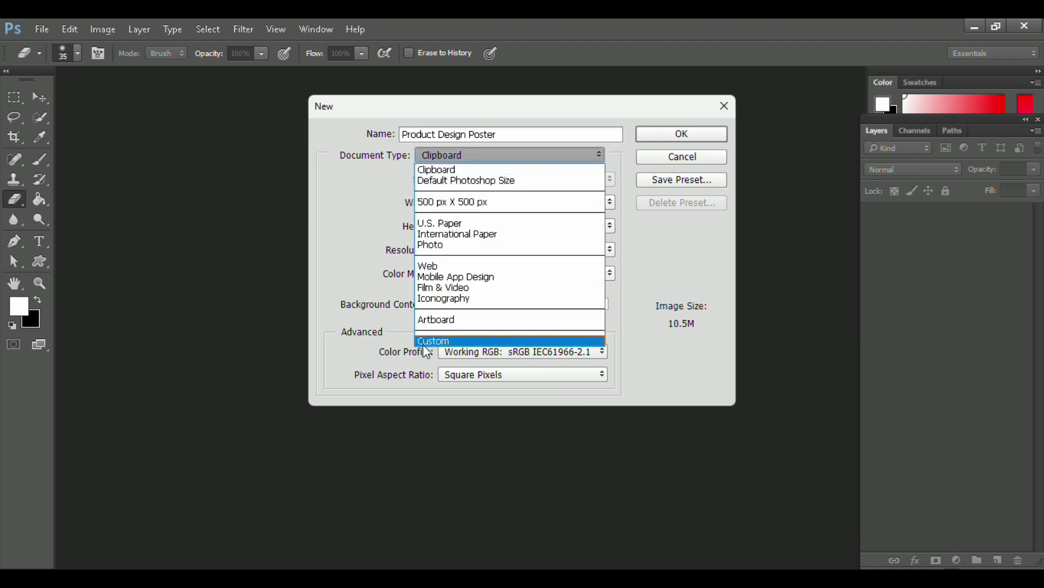
pyautogui.click(431, 341)
pyautogui.write('852')
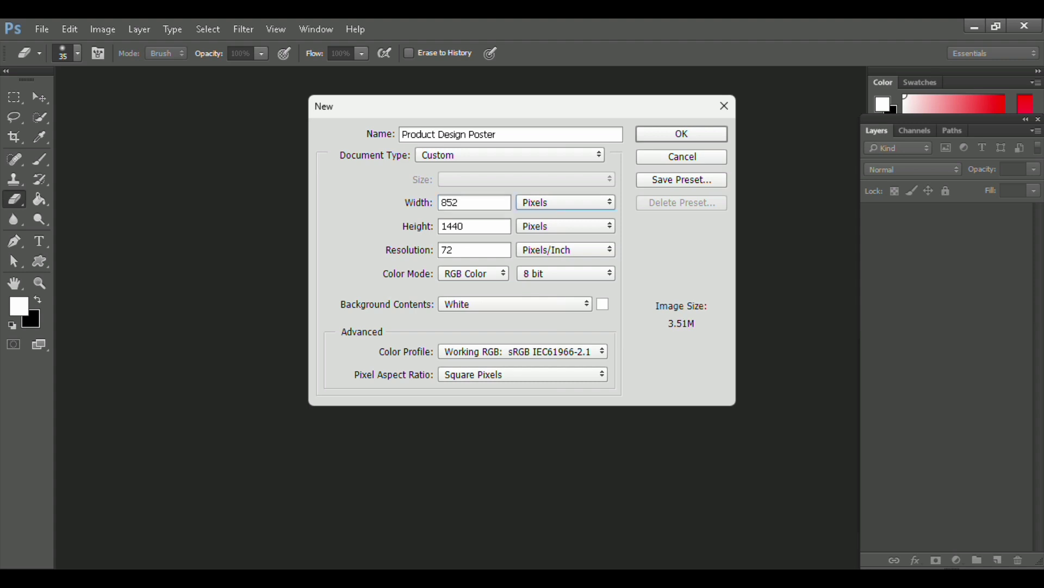
pyautogui.press('Tab')
pyautogui.write('458')
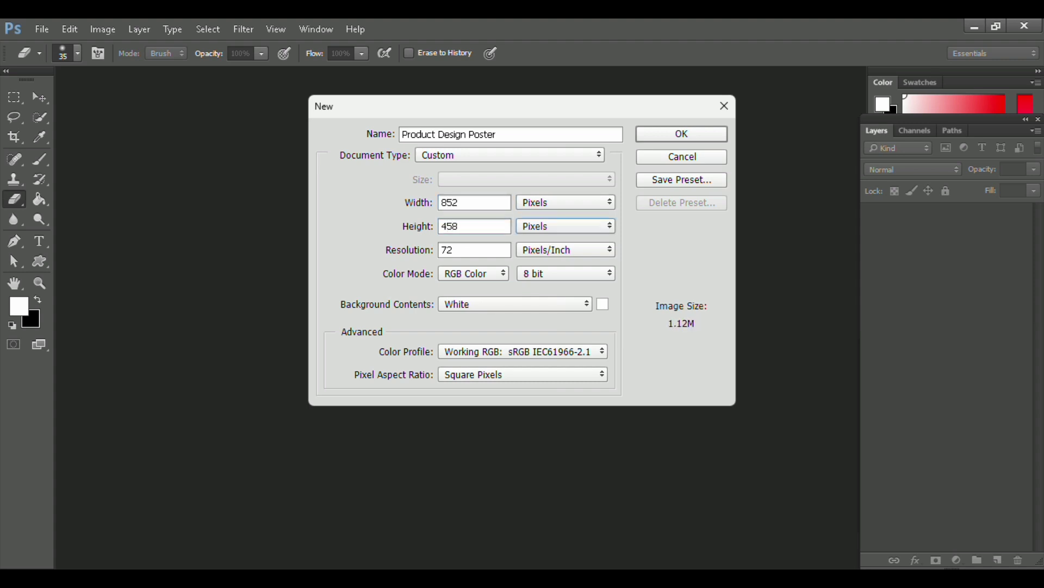
pyautogui.press('Return')
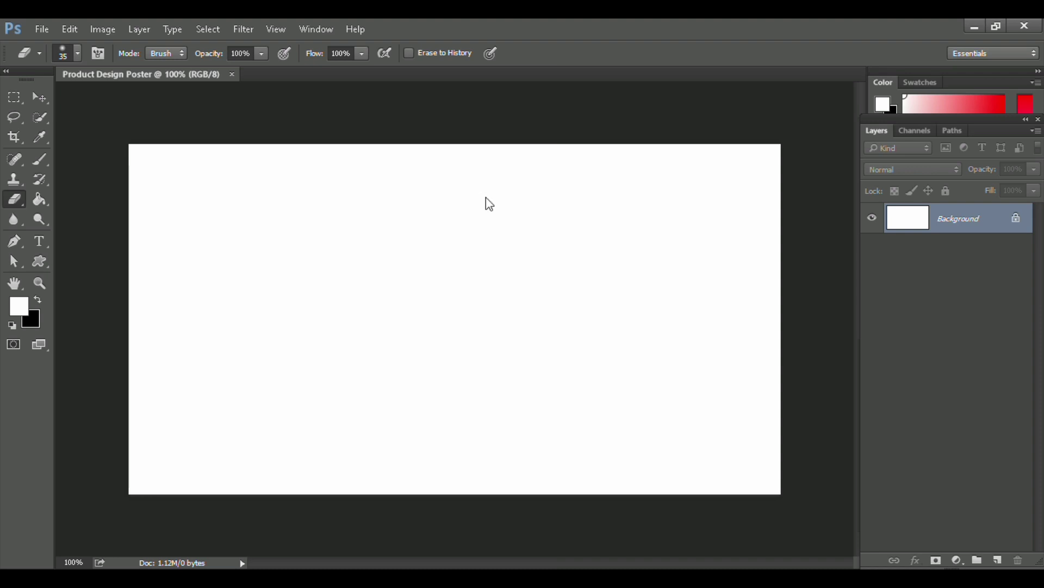
# Open beach sand.jpg and drag the whole image into the poster.
pyautogui.hotkey('ctrl', 'o')
pyautogui.write('be')
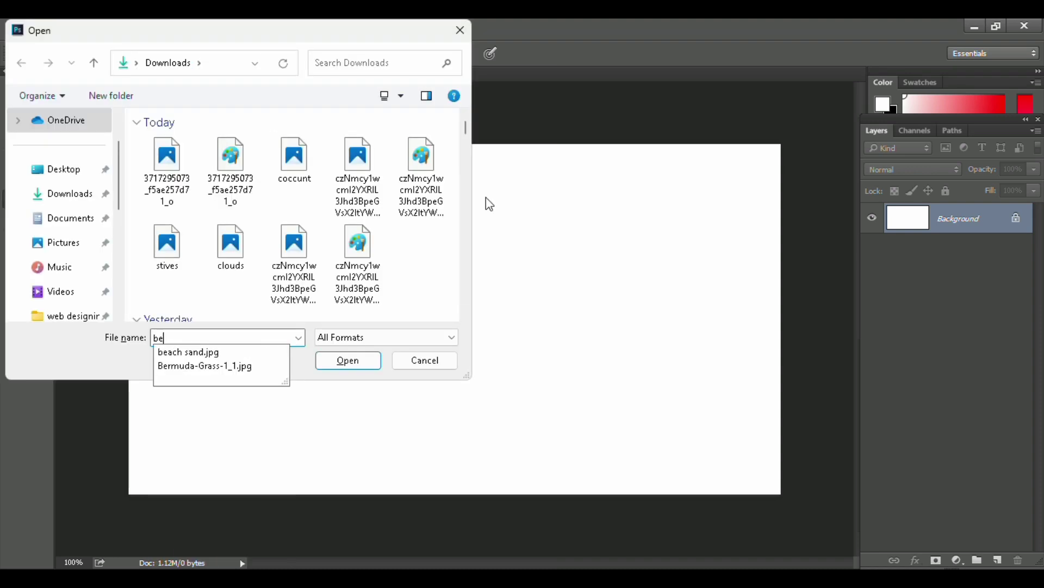
pyautogui.press('Down')
pyautogui.press('Return')
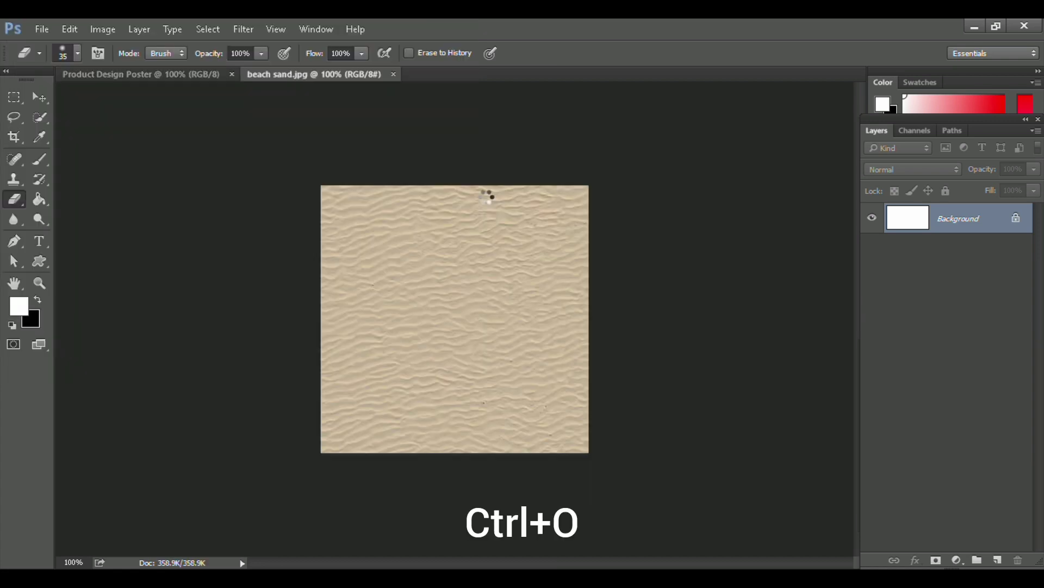
pyautogui.hotkey('ctrl', 'a')
pyautogui.moveTo(485, 203)
pyautogui.mouseDown()
pyautogui.moveTo(471, 278)
pyautogui.moveTo(465, 270)
pyautogui.mouseUp()
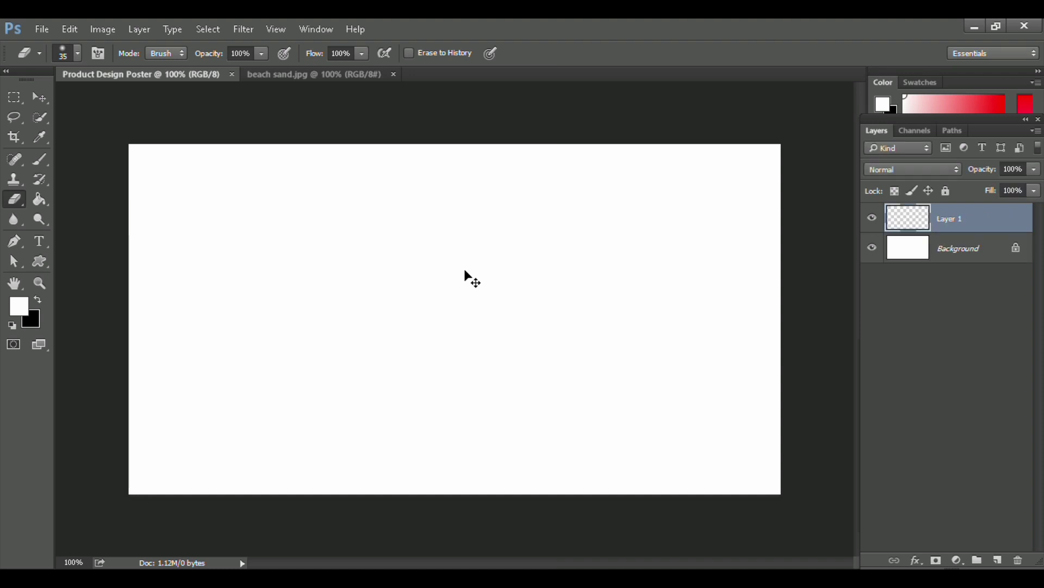
# Scale the sand to span the poster's full width along its bottom strip.
pyautogui.hotkey('ctrl', 't')
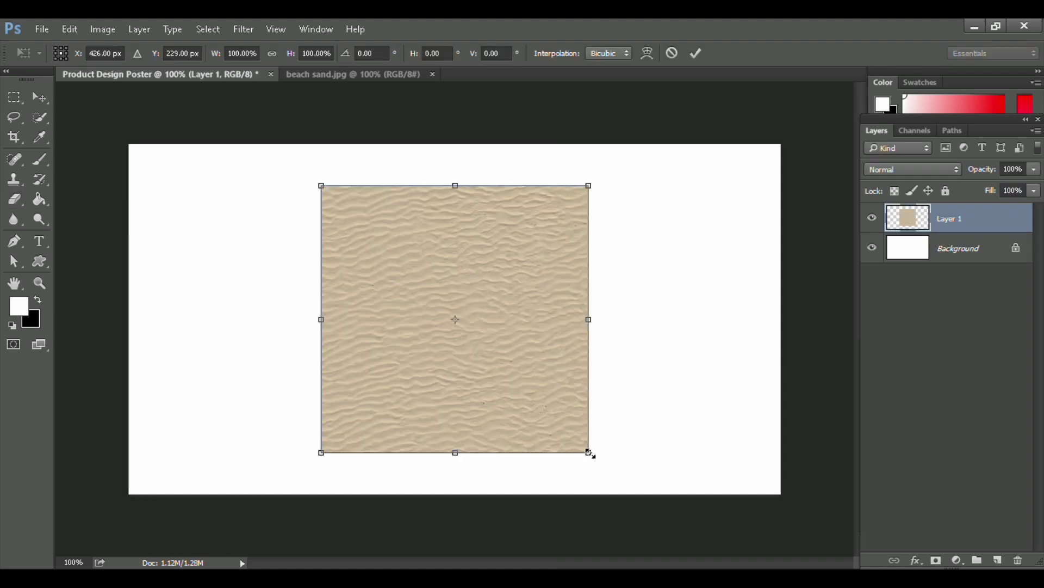
pyautogui.moveTo(589, 452); pyautogui.dragTo(732, 495)
pyautogui.moveTo(321, 186); pyautogui.dragTo(163, 167)
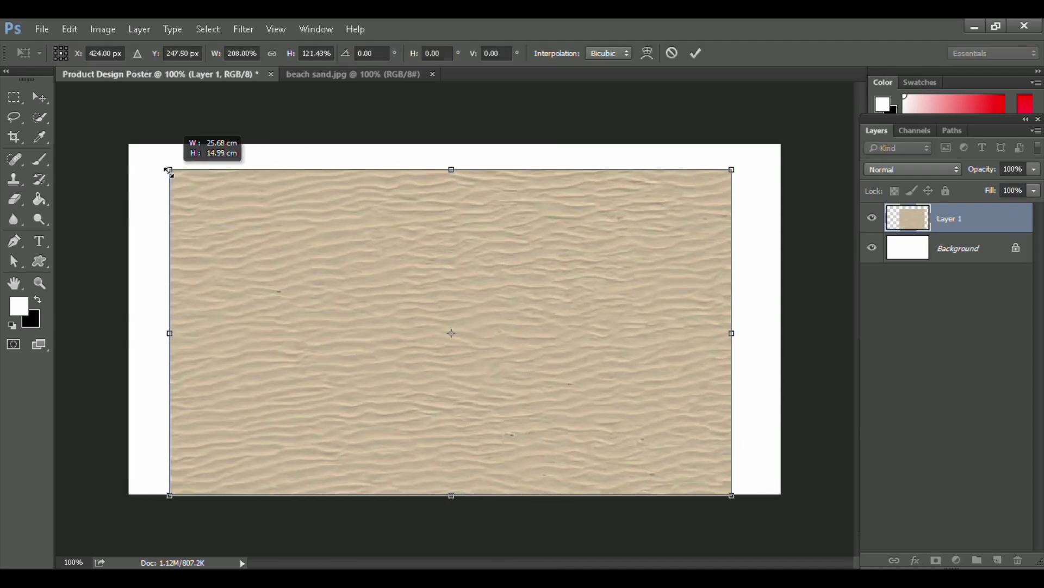
pyautogui.moveTo(383, 331); pyautogui.dragTo(407, 525)
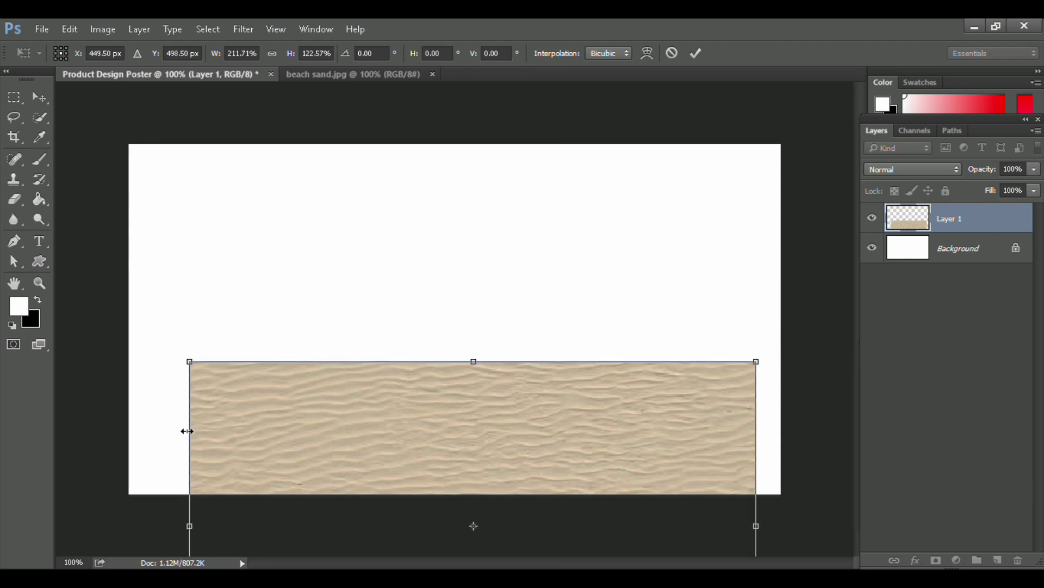
pyautogui.moveTo(187, 432); pyautogui.dragTo(129, 431)
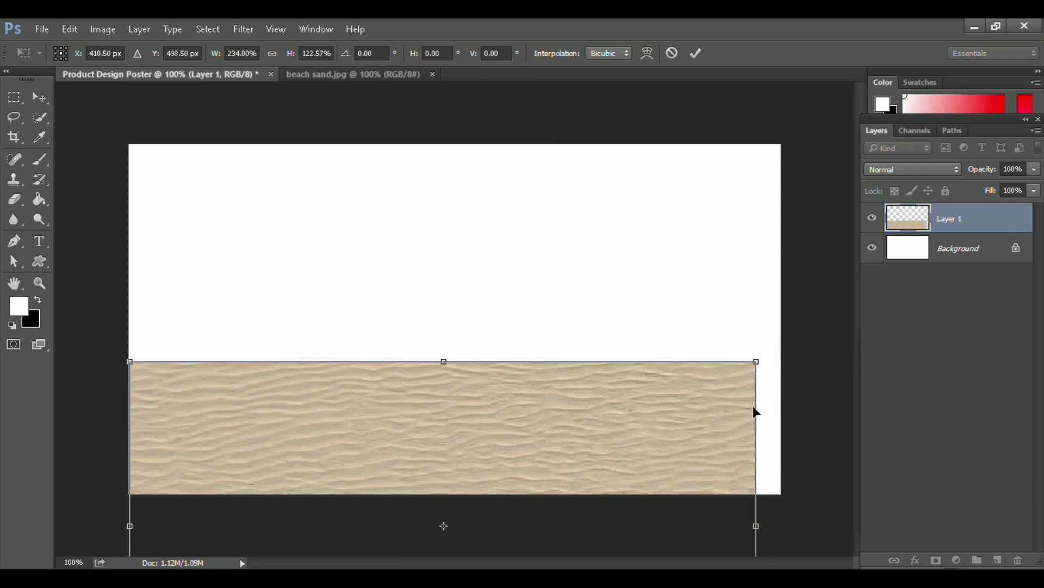
pyautogui.moveTo(756, 412)
pyautogui.mouseDown()
pyautogui.moveTo(777, 410)
pyautogui.moveTo(683, 415)
pyautogui.moveTo(777, 401)
pyautogui.mouseUp()
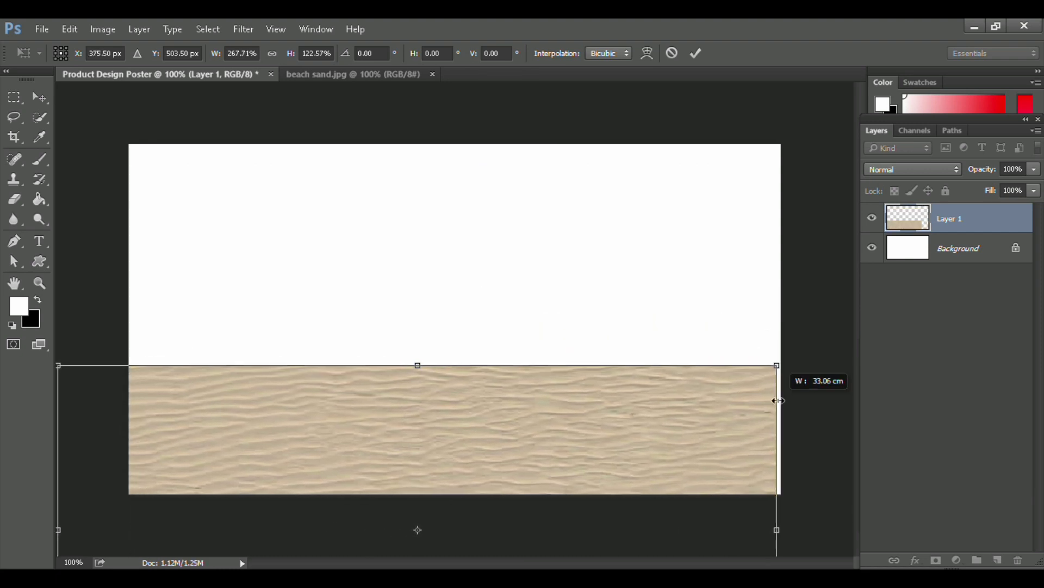
pyautogui.moveTo(630, 415); pyautogui.dragTo(629, 469)
pyautogui.press('e')
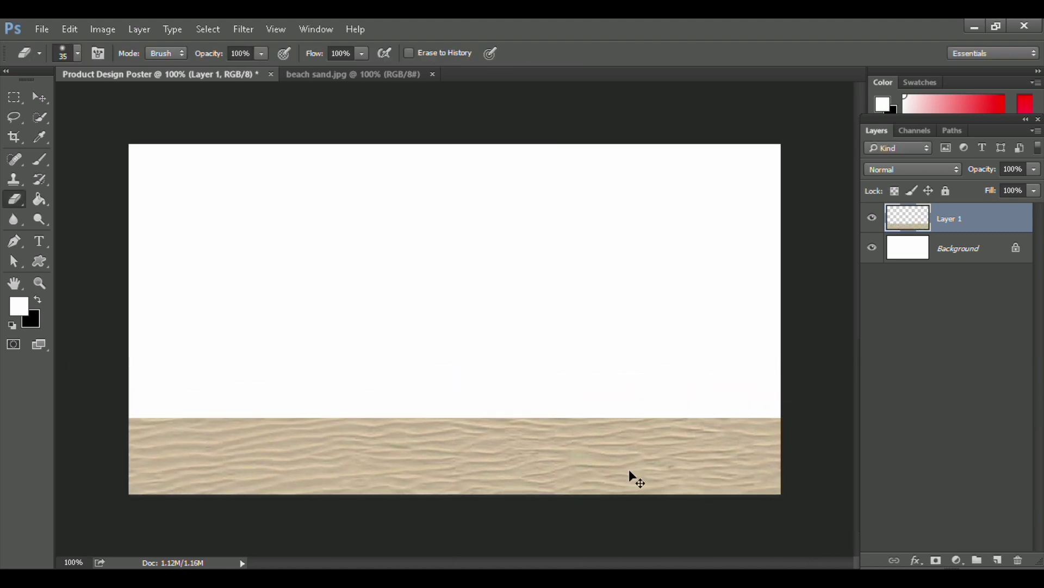
pyautogui.hotkey('ctrl', 'shift', 'n')
# On a new layer, marquee-select a band across the poster just above the sand.
pyautogui.press('Return')
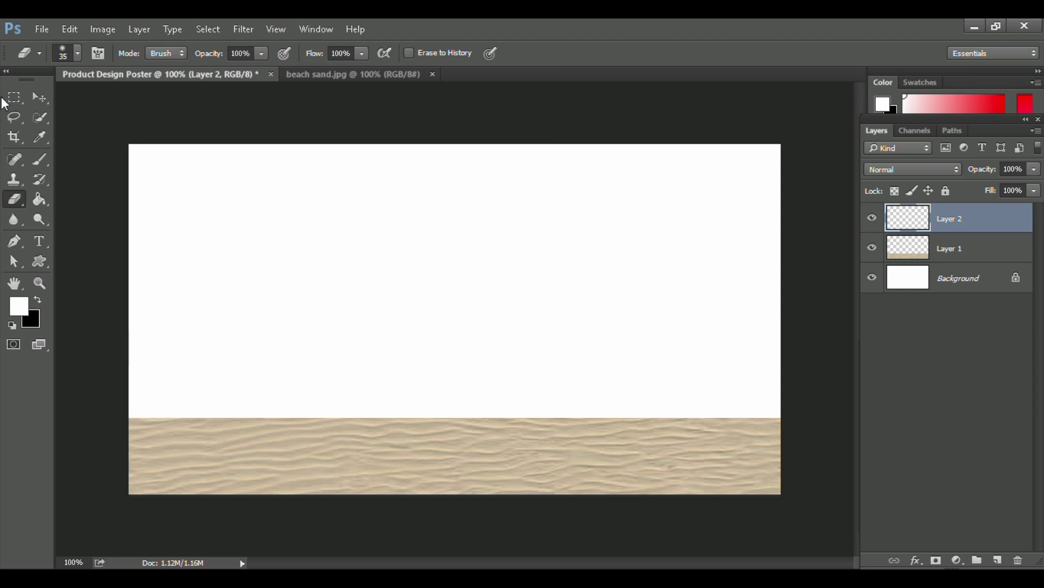
pyautogui.click(13, 99)
pyautogui.moveTo(120, 372)
pyautogui.mouseDown()
pyautogui.moveTo(852, 422)
pyautogui.moveTo(830, 420)
pyautogui.mouseUp()
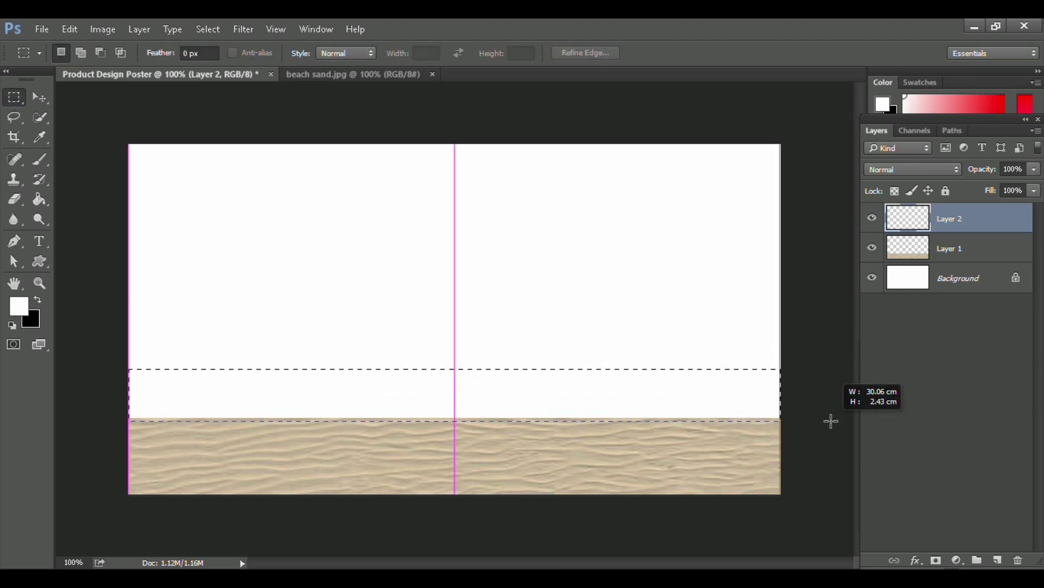
# Set the foreground colour to light blue (5b8df4).
pyautogui.click(22, 307)
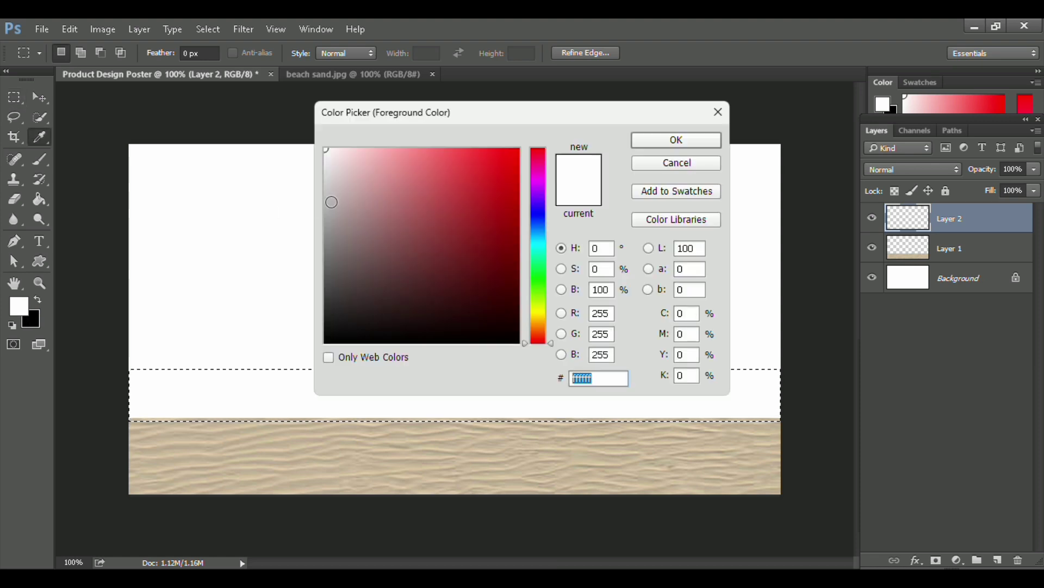
pyautogui.press('BackSpace')
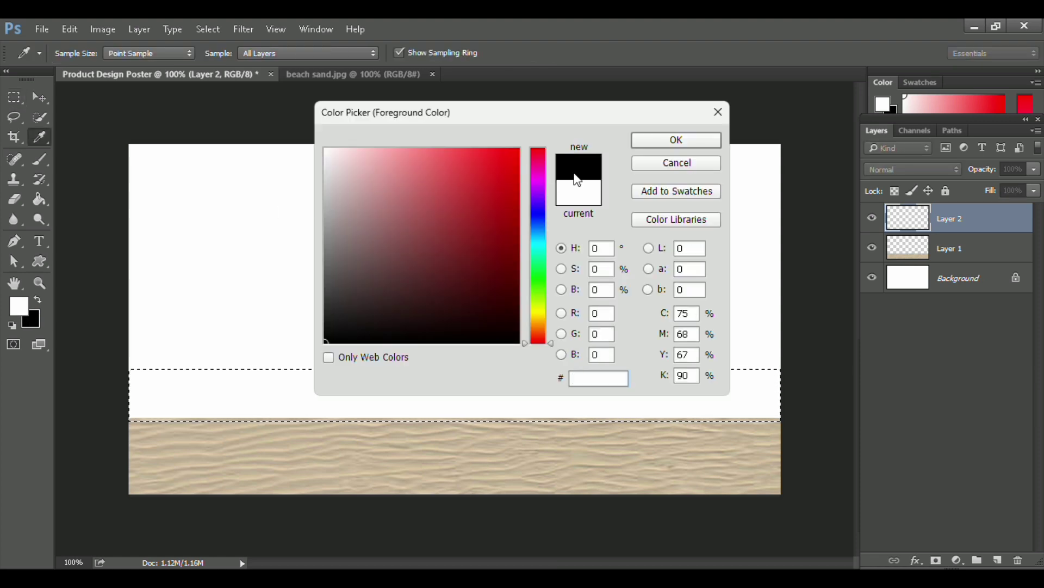
pyautogui.click(538, 224)
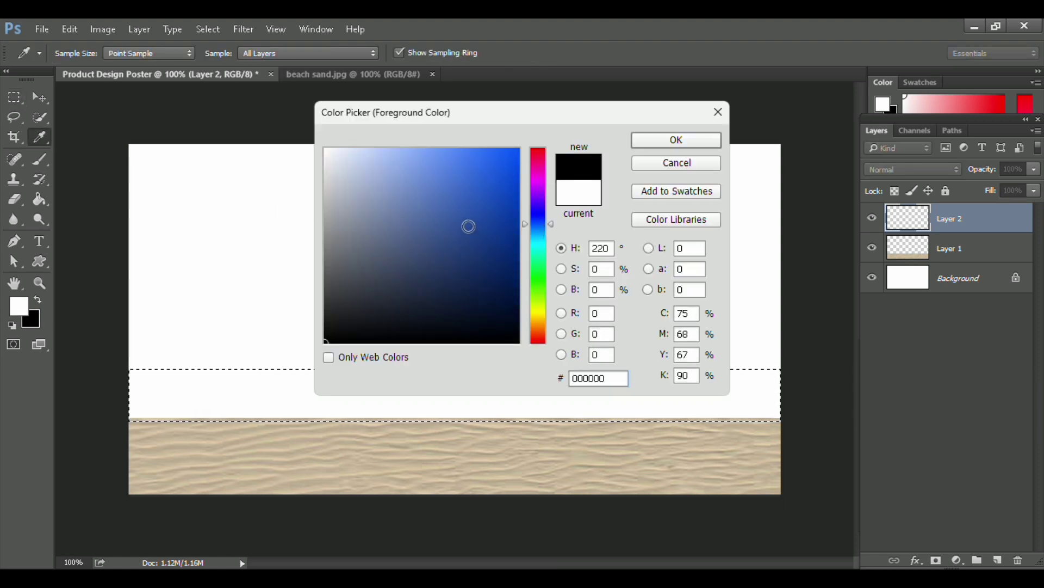
pyautogui.click(452, 212)
pyautogui.click(446, 189)
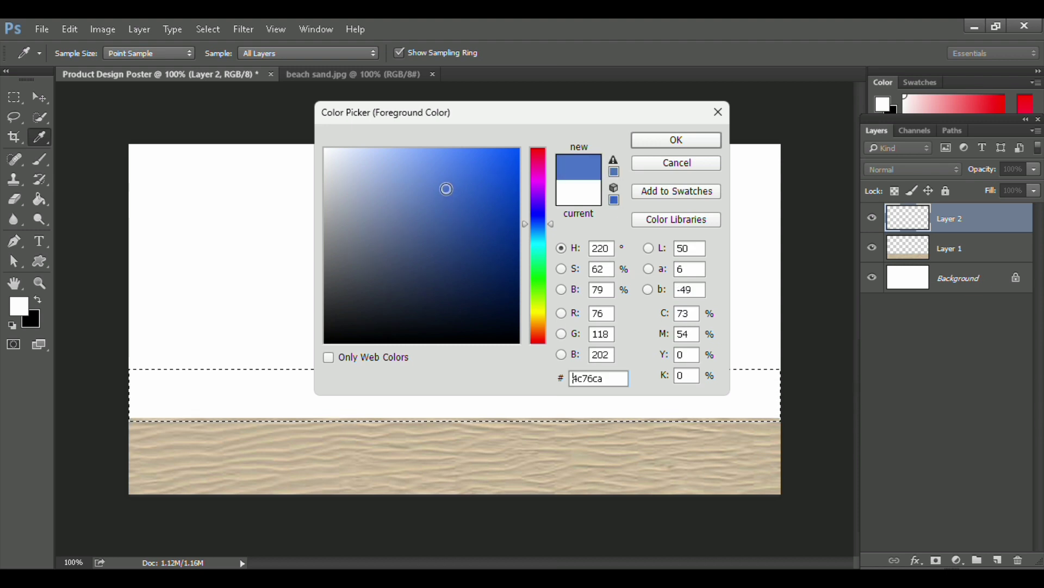
pyautogui.click(447, 157)
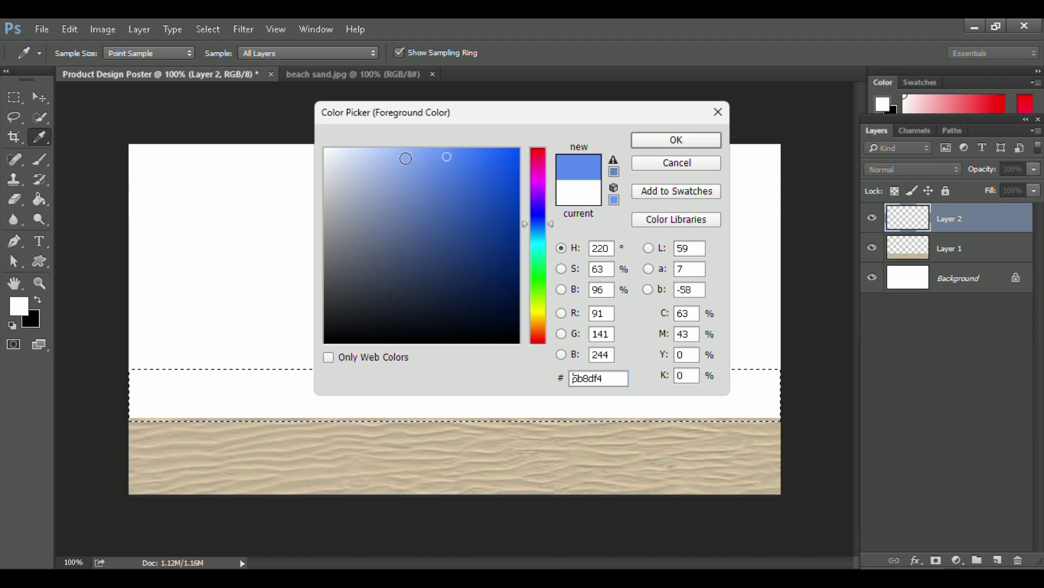
pyautogui.click(423, 155)
pyautogui.press('Return')
# Fill the band with the light blue, deselect, and add another empty layer.
pyautogui.press('m')
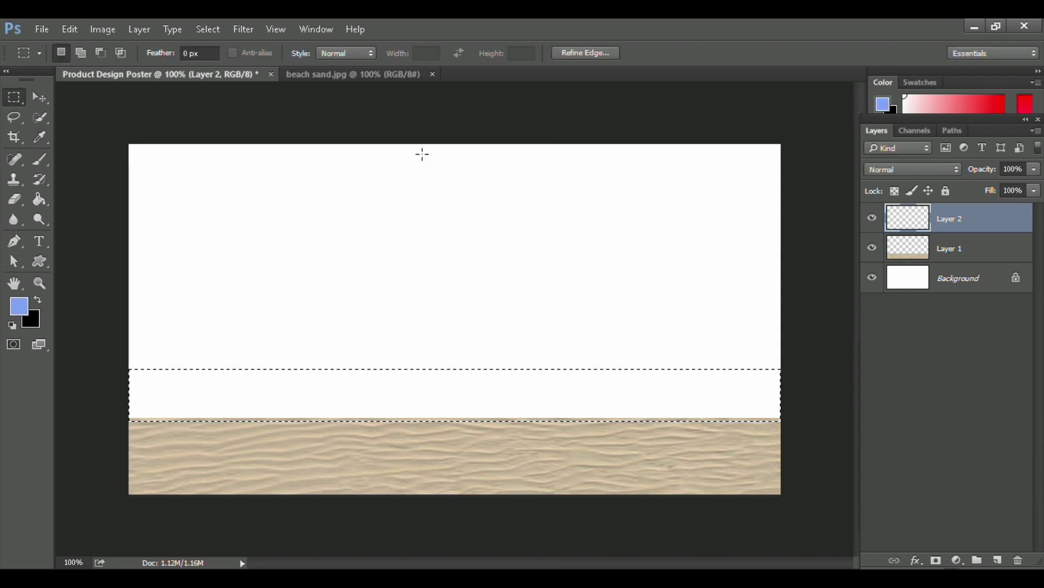
pyautogui.hotkey('alt', 'BackSpace')
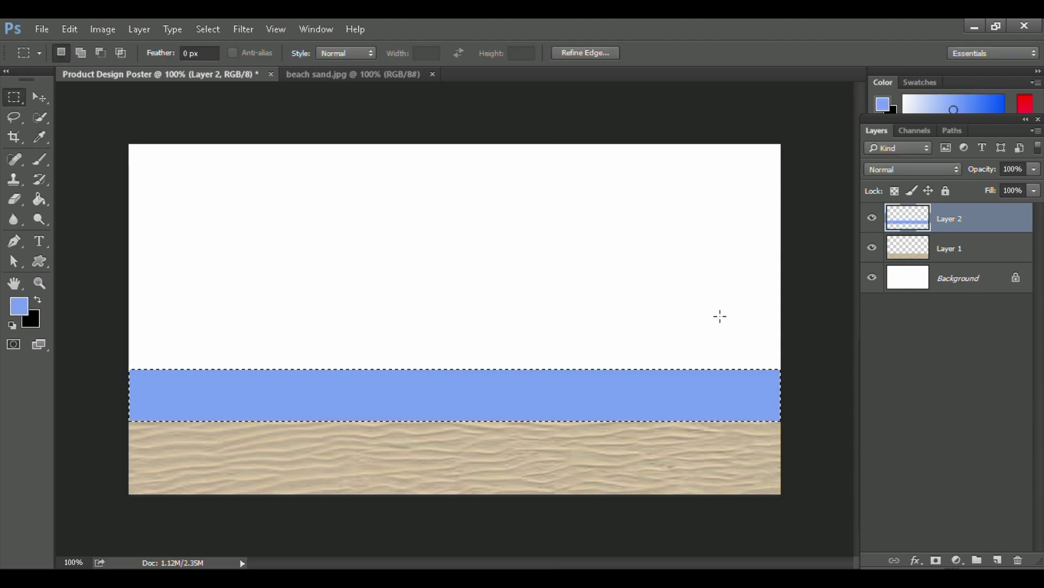
pyautogui.hotkey('ctrl', 'd')
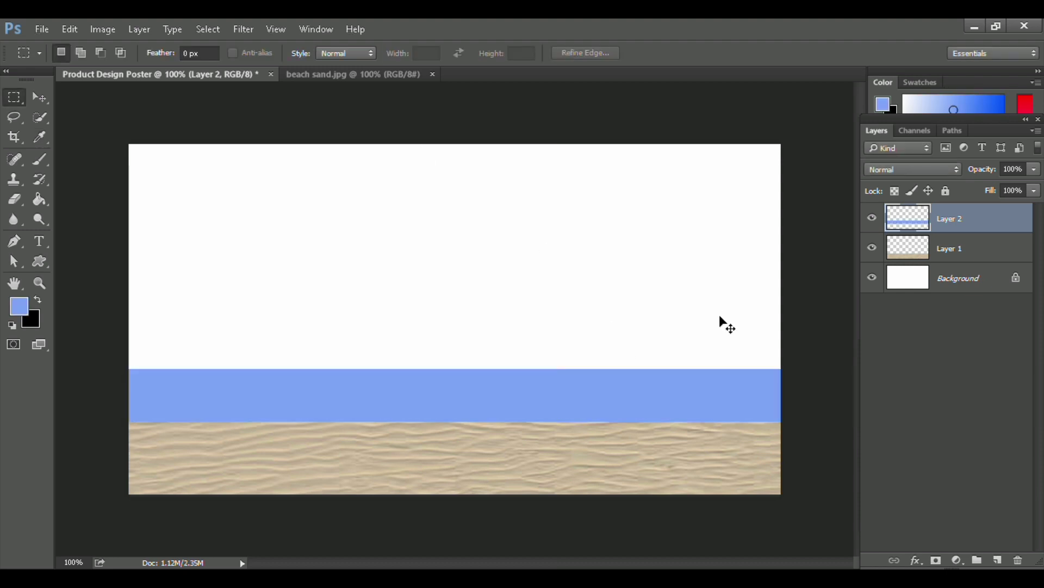
pyautogui.hotkey('ctrl', 'shift', 'n')
pyautogui.press('Return')
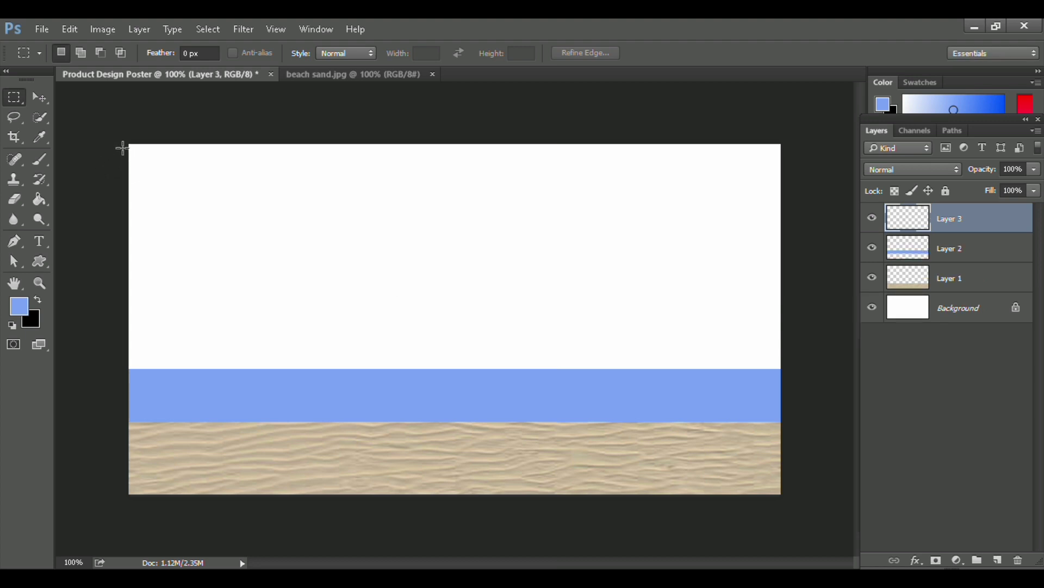
# Fill the area above the sea band with pale blue (bfd2f8), then add empty Layer 4.
pyautogui.moveTo(122, 148); pyautogui.dragTo(826, 373)
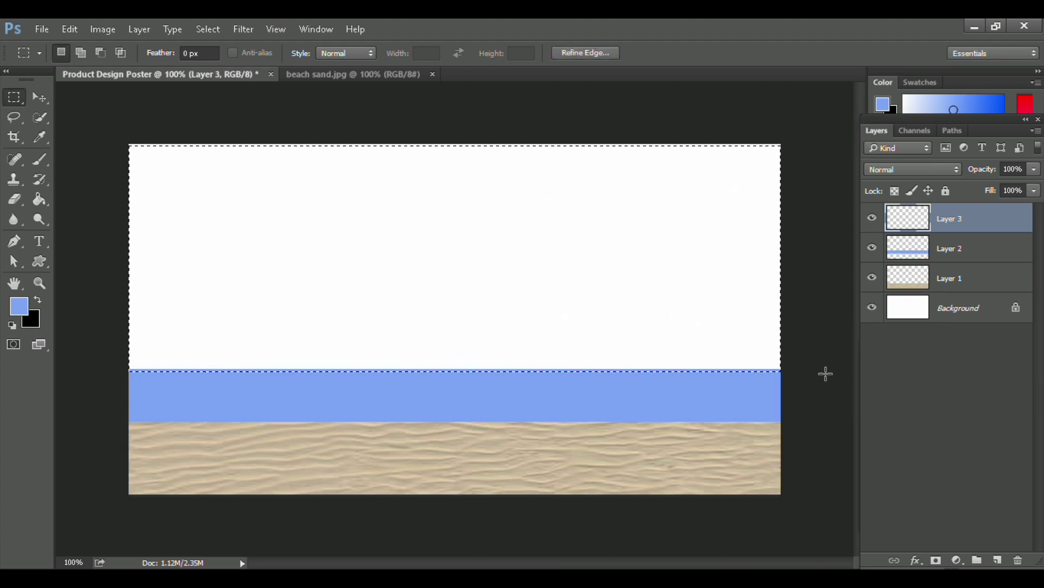
pyautogui.click(26, 312)
pyautogui.click(370, 154)
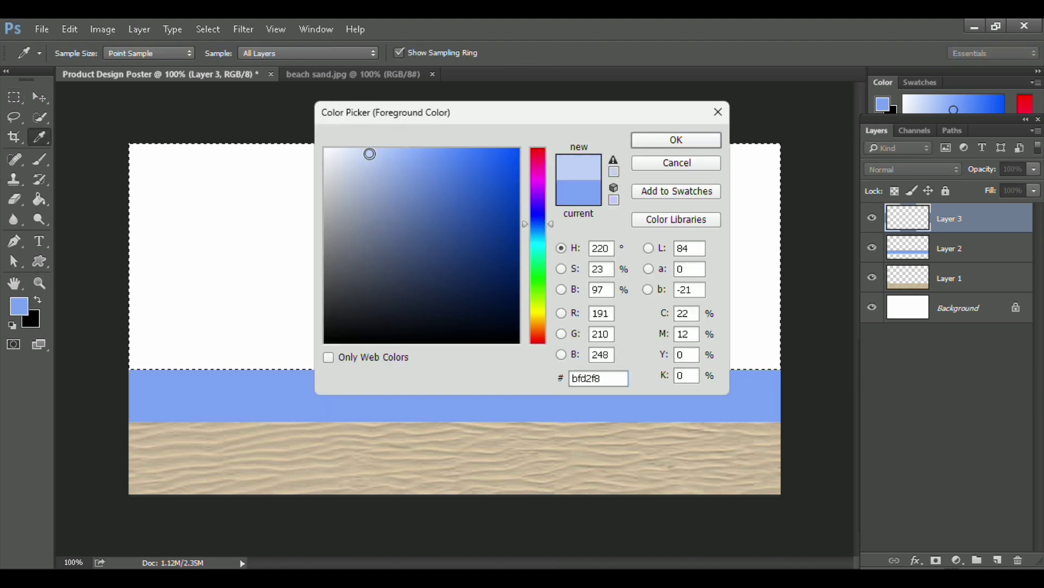
pyautogui.press('Return')
pyautogui.hotkey('alt', 'BackSpace')
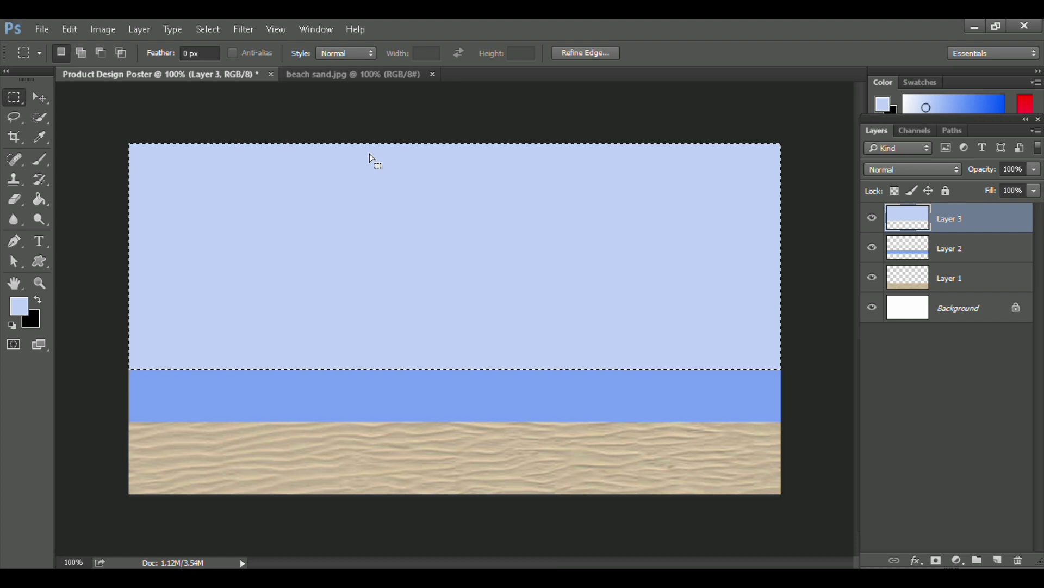
pyautogui.hotkey('ctrl', 'd')
pyautogui.hotkey('ctrl', 'shift', 'n')
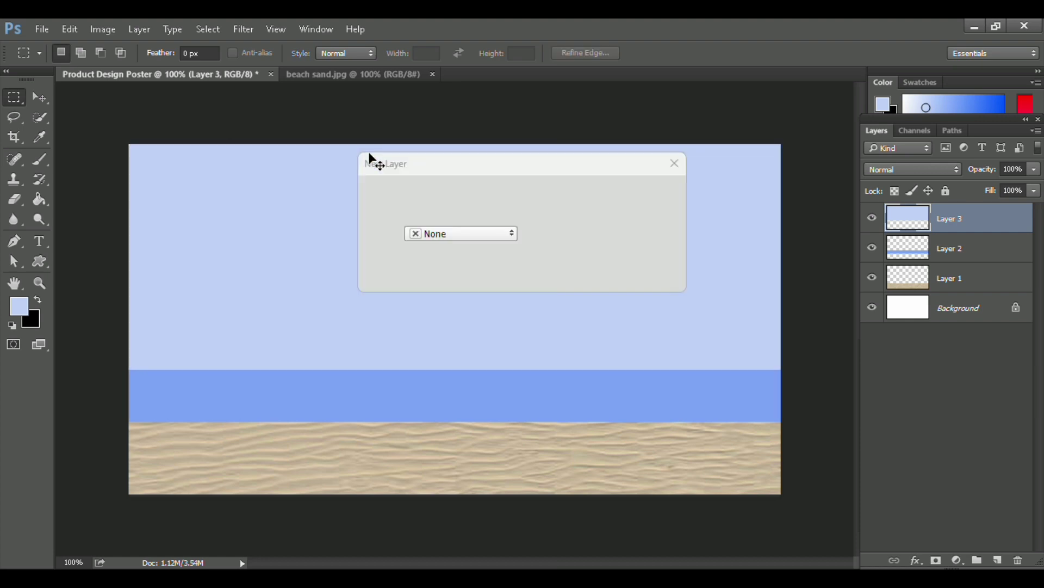
pyautogui.press('Return')
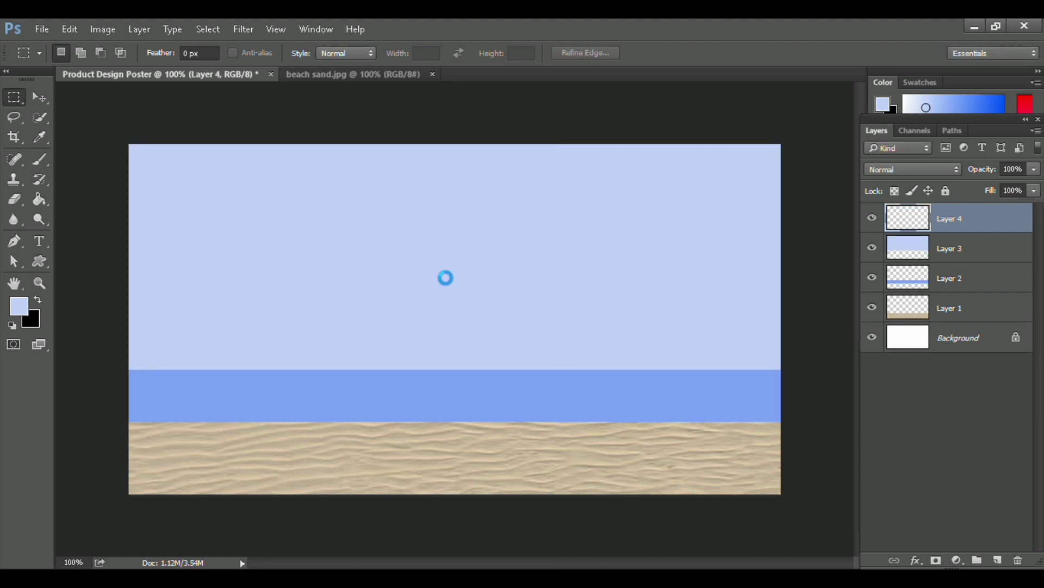
# Open clouds.png and drag the cloud onto the poster's sky.
pyautogui.hotkey('ctrl', 'o')
pyautogui.write('cl')
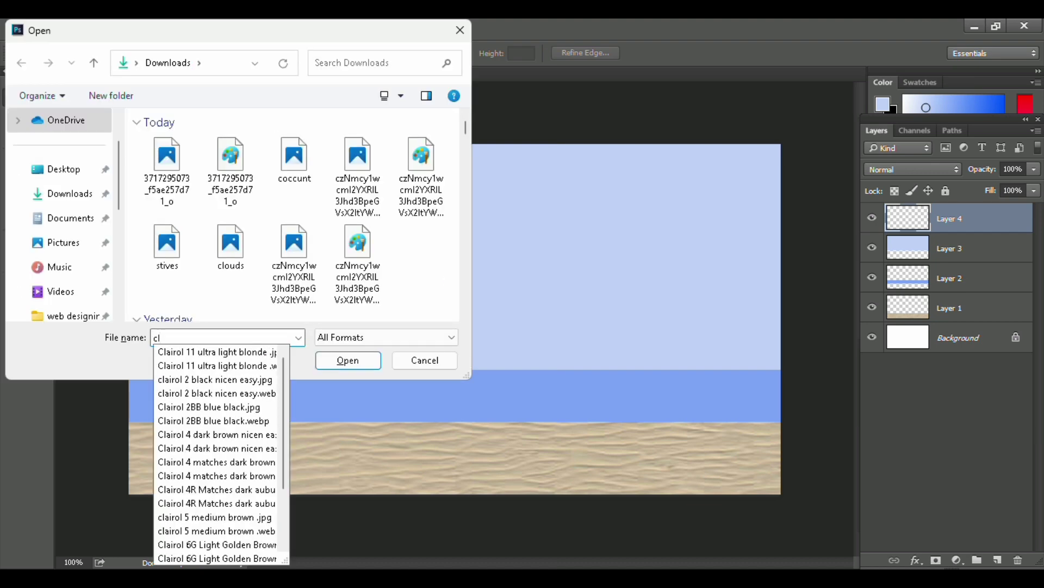
pyautogui.write('o')
pyautogui.press('Down')
pyautogui.press('Down')
pyautogui.press('Return')
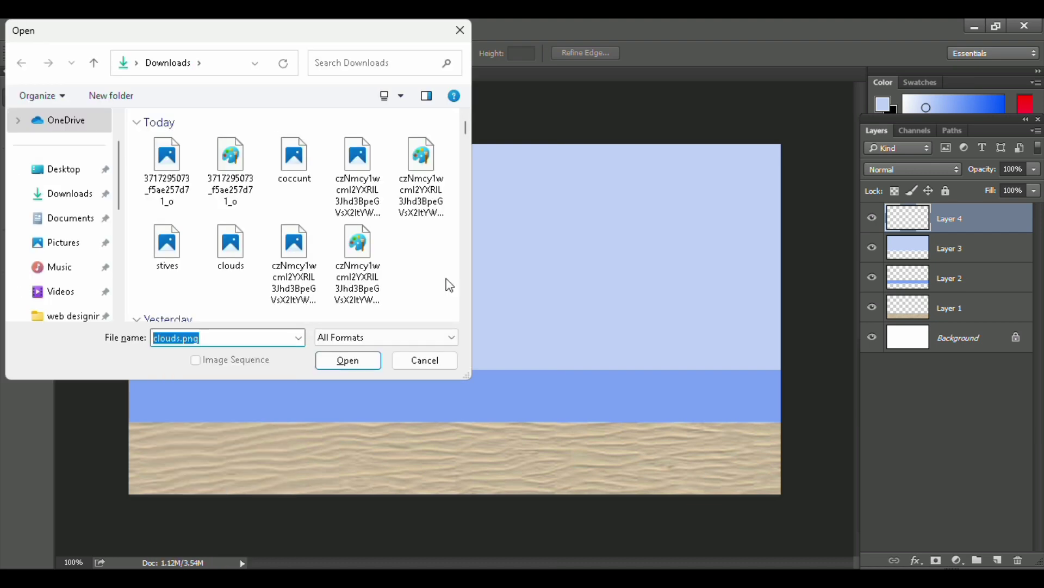
pyautogui.press('Return')
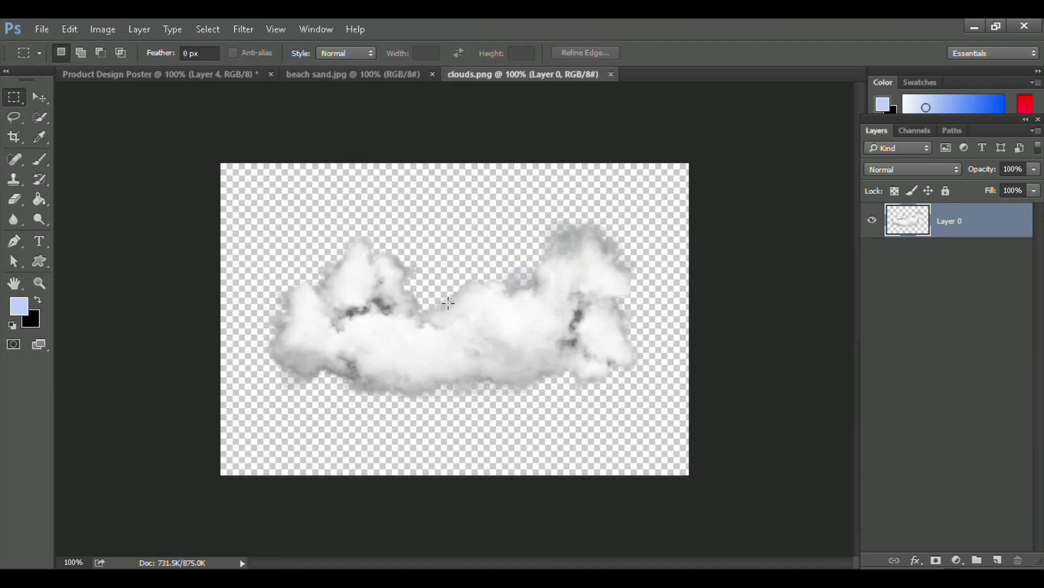
pyautogui.press('v')
pyautogui.moveTo(476, 332)
pyautogui.mouseDown()
pyautogui.moveTo(292, 94)
pyautogui.moveTo(218, 42)
pyautogui.mouseUp()
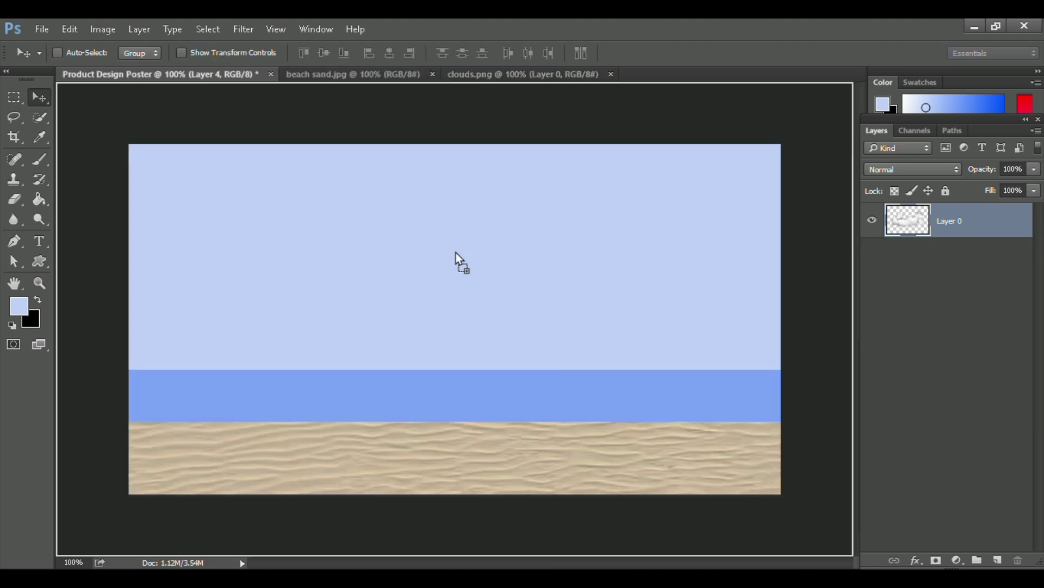
pyautogui.moveTo(218, 80); pyautogui.dragTo(455, 249)
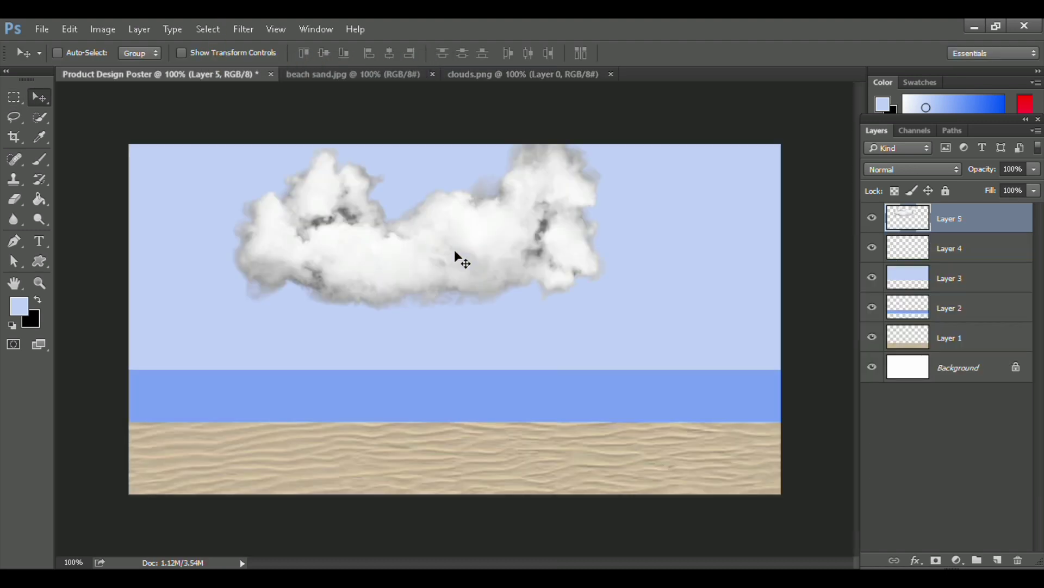
# Scale the cloud down and place it at the upper left of the sky.
pyautogui.hotkey('ctrl', 't')
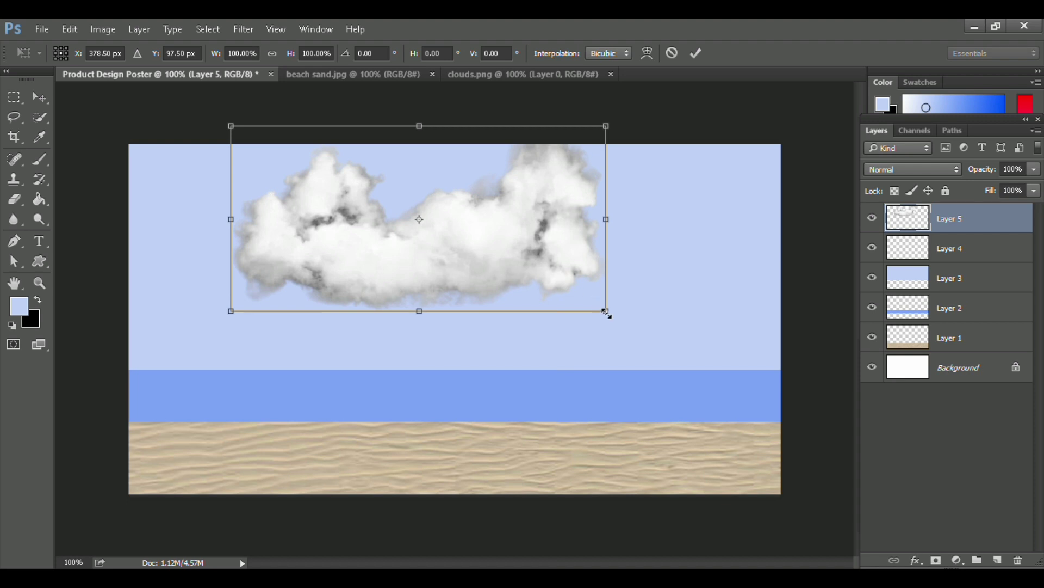
pyautogui.moveTo(606, 312)
pyautogui.mouseDown()
pyautogui.moveTo(399, 275)
pyautogui.moveTo(399, 256)
pyautogui.mouseUp()
pyautogui.moveTo(299, 211)
pyautogui.mouseDown()
pyautogui.moveTo(260, 269)
pyautogui.moveTo(300, 216)
pyautogui.mouseUp()
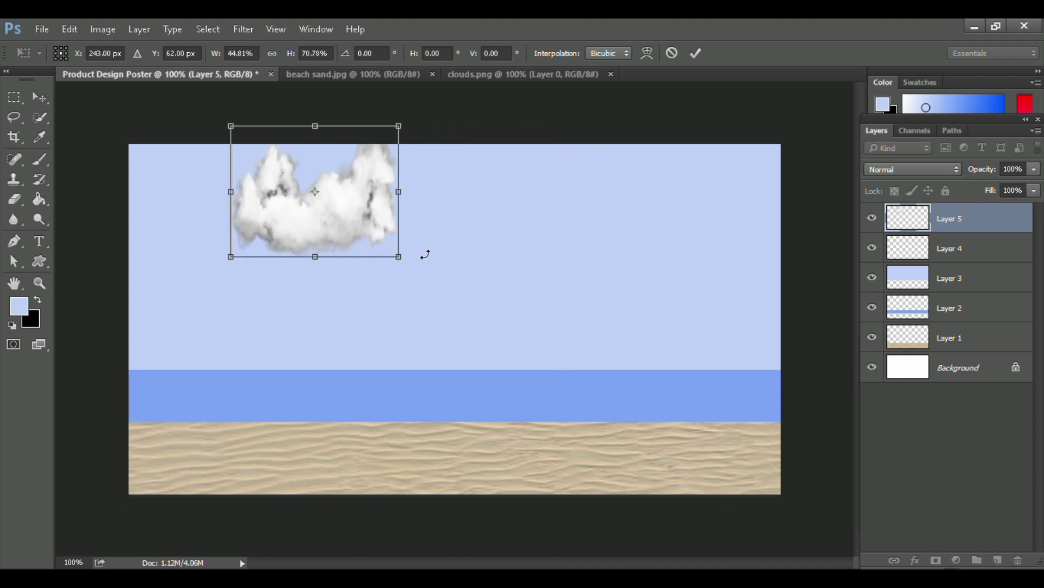
pyautogui.press('Return')
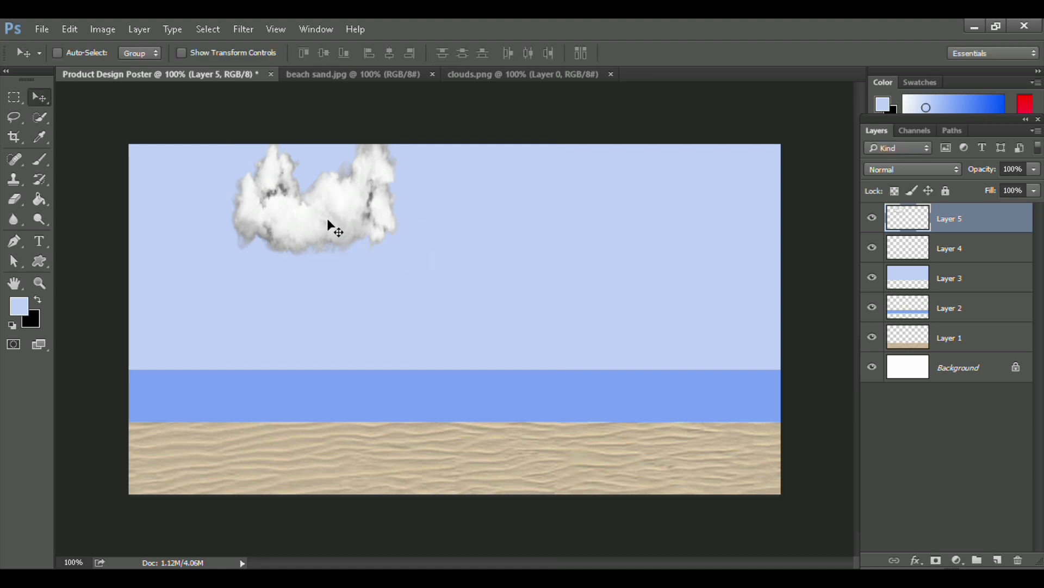
pyautogui.moveTo(327, 218)
pyautogui.mouseDown()
pyautogui.moveTo(257, 268)
pyautogui.moveTo(252, 240)
pyautogui.mouseUp()
pyautogui.hotkey('ctrl', 't')
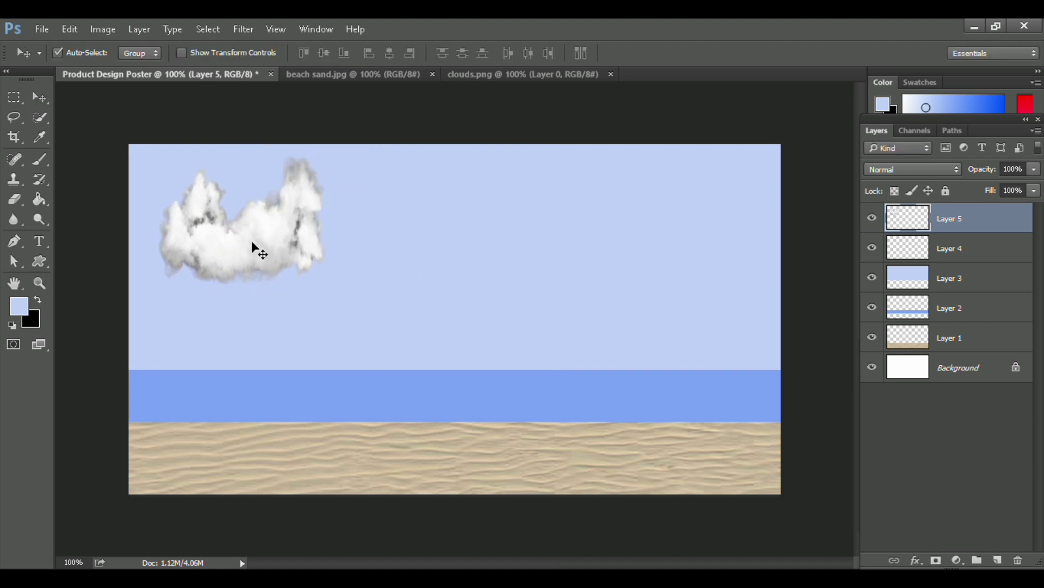
pyautogui.moveTo(326, 286); pyautogui.dragTo(350, 291)
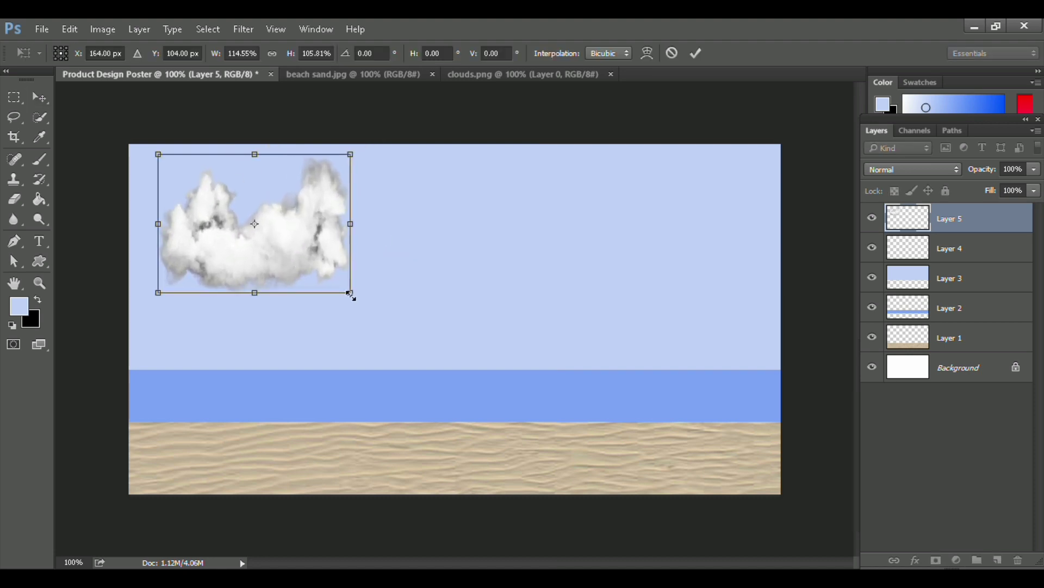
pyautogui.press('Return')
# Duplicate the cloud to the upper right of the sky.
pyautogui.moveTo(287, 251)
pyautogui.keyDown('alt'); pyautogui.mouseDown()
pyautogui.moveTo(698, 251)
pyautogui.moveTo(694, 237)
pyautogui.mouseUp(); pyautogui.keyUp('alt')
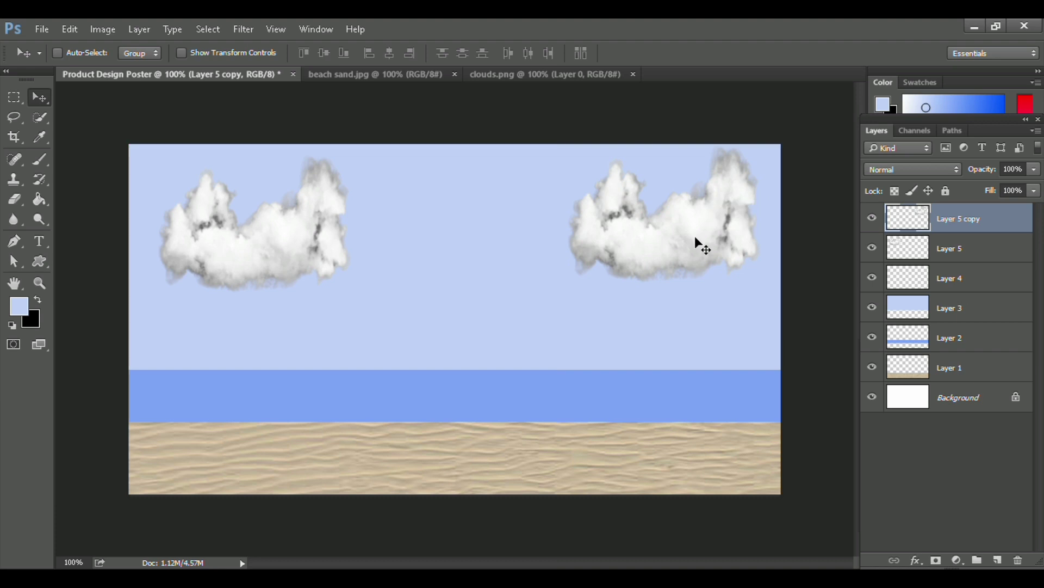
pyautogui.press('ctrl')
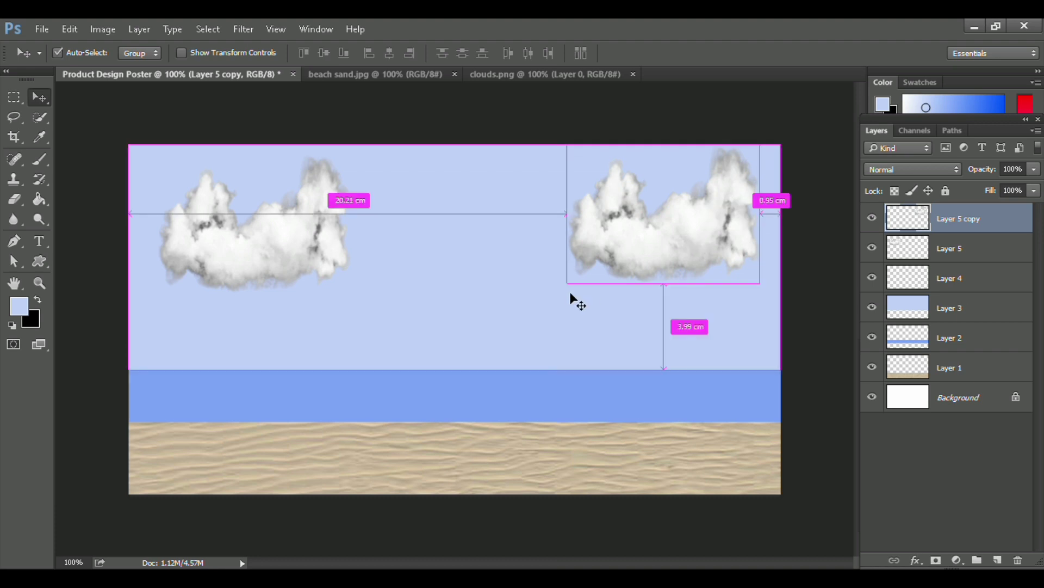
pyautogui.hotkey('ctrl', 'o')
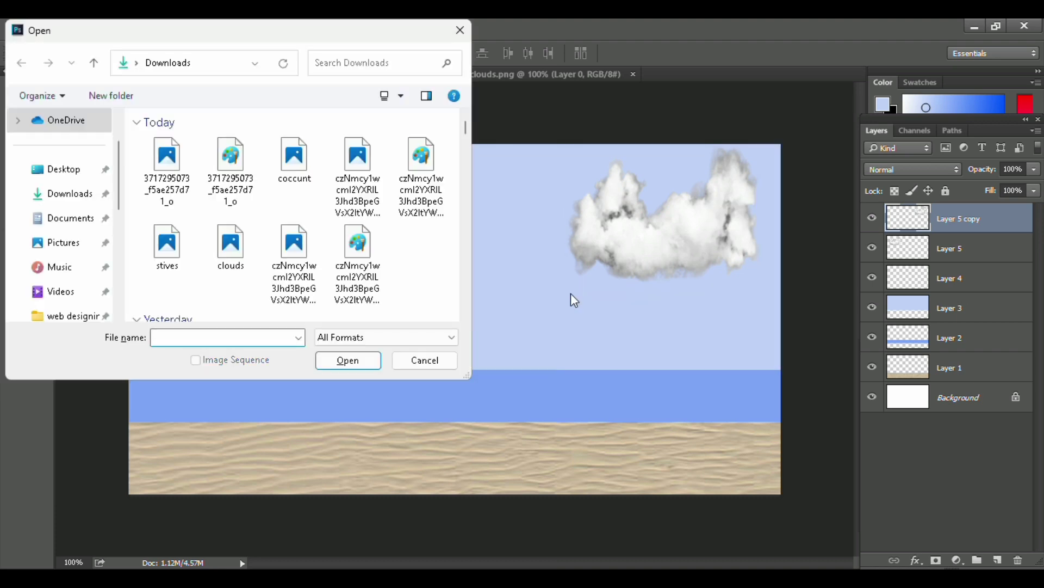
# Open stives.png and drag the product tube into the poster.
pyautogui.write('st')
pyautogui.press('Down')
pyautogui.press('Down')
pyautogui.press('Down')
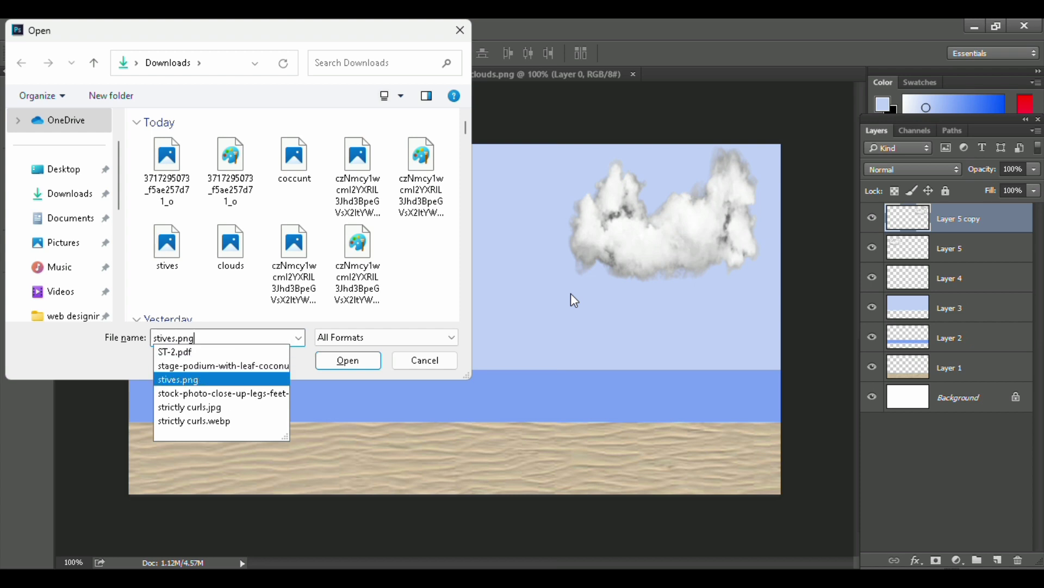
pyautogui.press('Return')
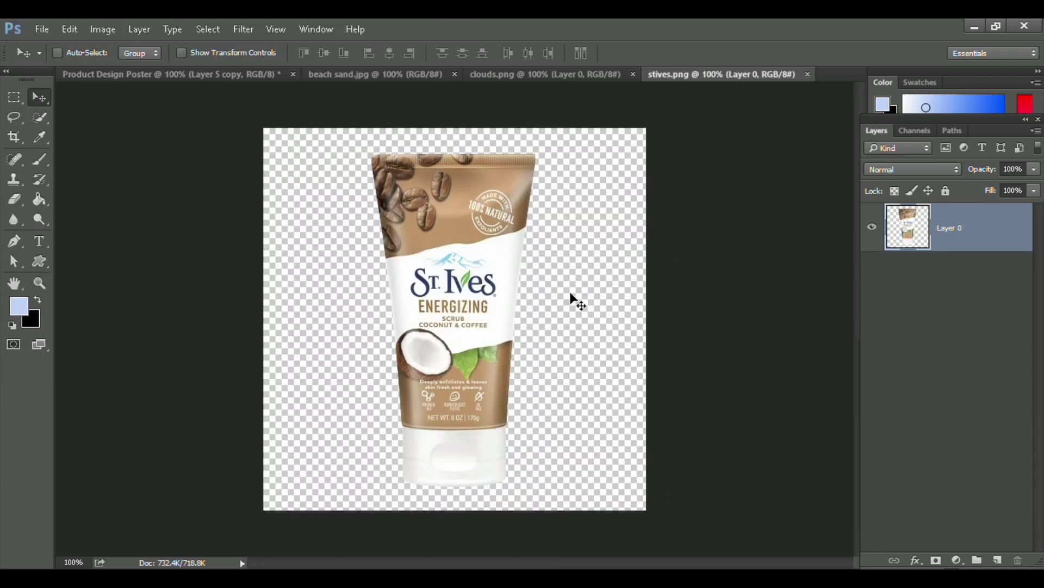
pyautogui.moveTo(464, 293); pyautogui.dragTo(263, 99)
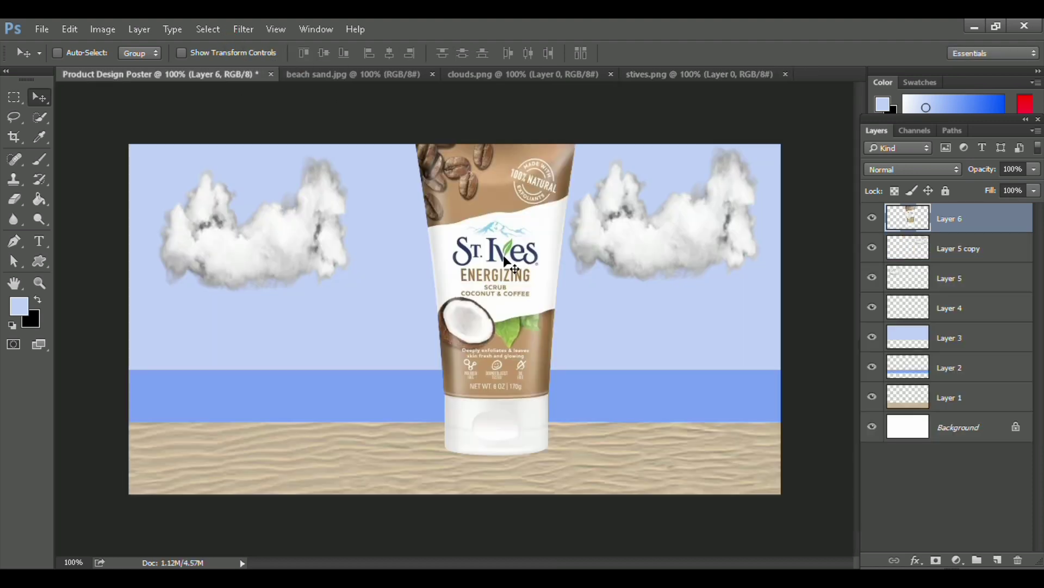
pyautogui.moveTo(263, 99); pyautogui.dragTo(469, 292)
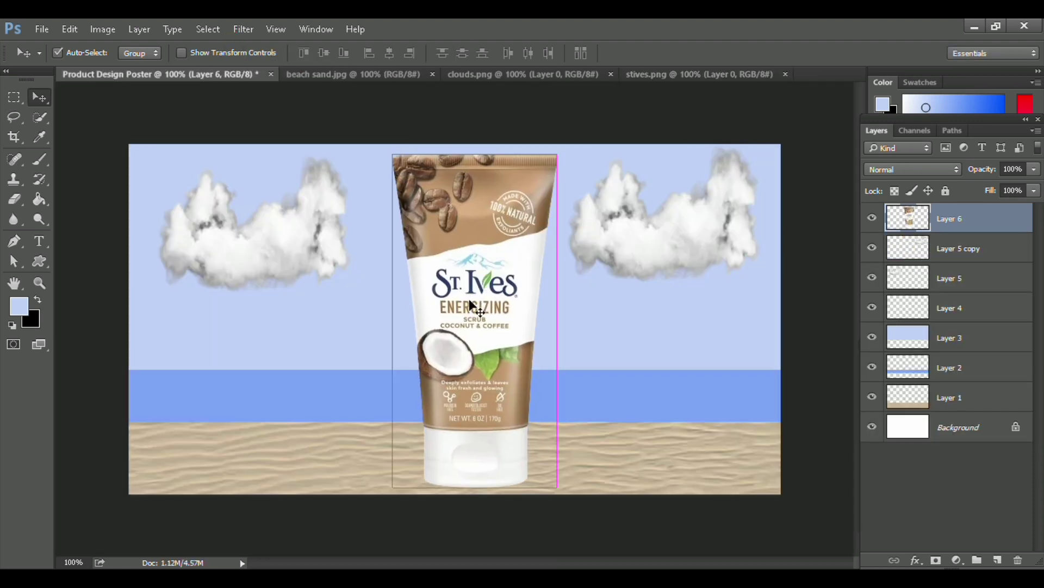
# Shrink the tube to about two-thirds and stand it on the sand between the clouds.
pyautogui.hotkey('ctrl', 't')
pyautogui.hotkey('ctrl', '-')
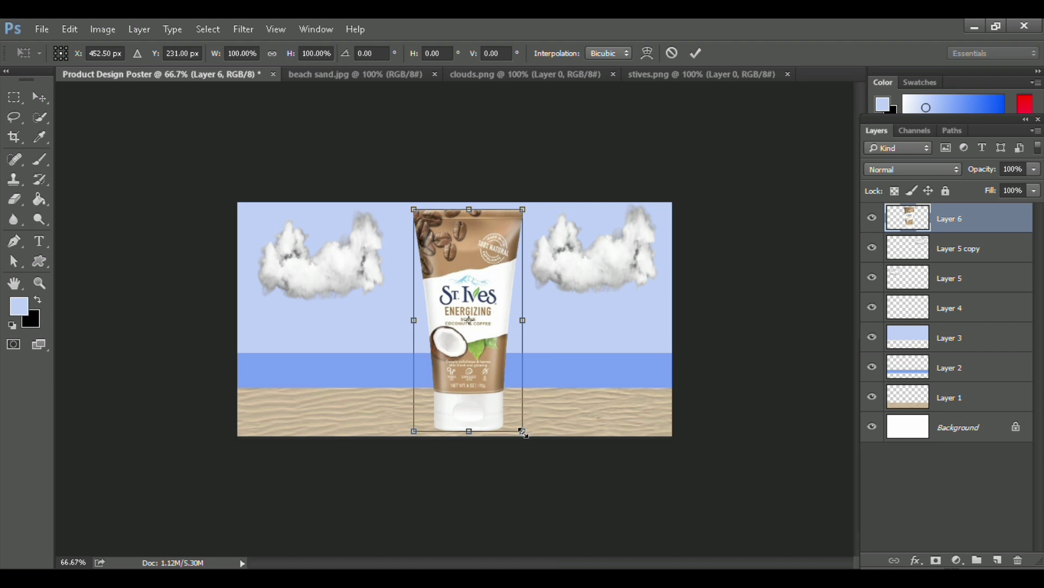
pyautogui.moveTo(524, 432)
pyautogui.mouseDown()
pyautogui.moveTo(485, 359)
pyautogui.moveTo(462, 363)
pyautogui.mouseUp()
pyautogui.press('Return')
pyautogui.hotkey('ctrl', '+')
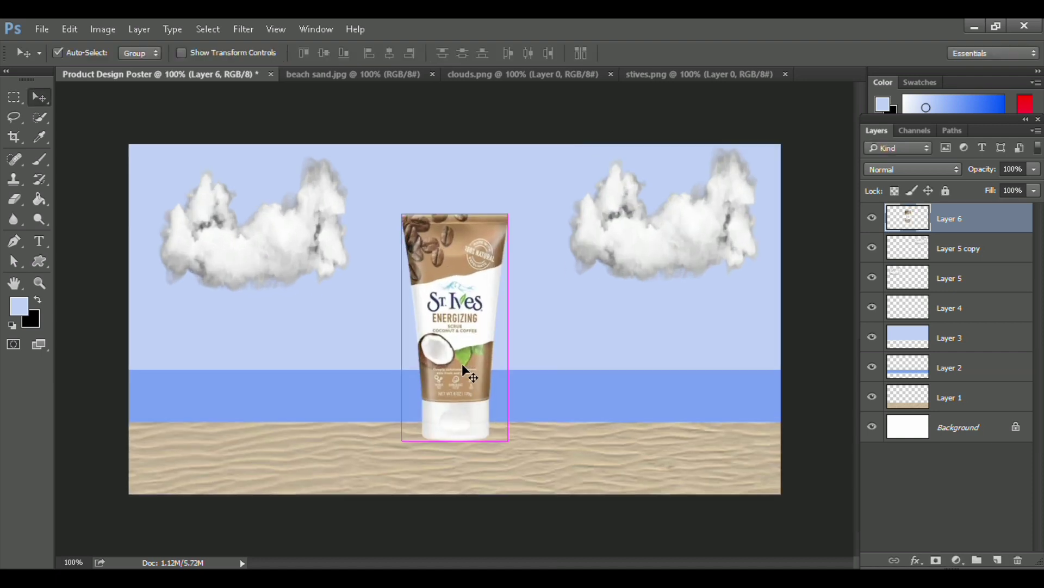
pyautogui.press('ctrl')
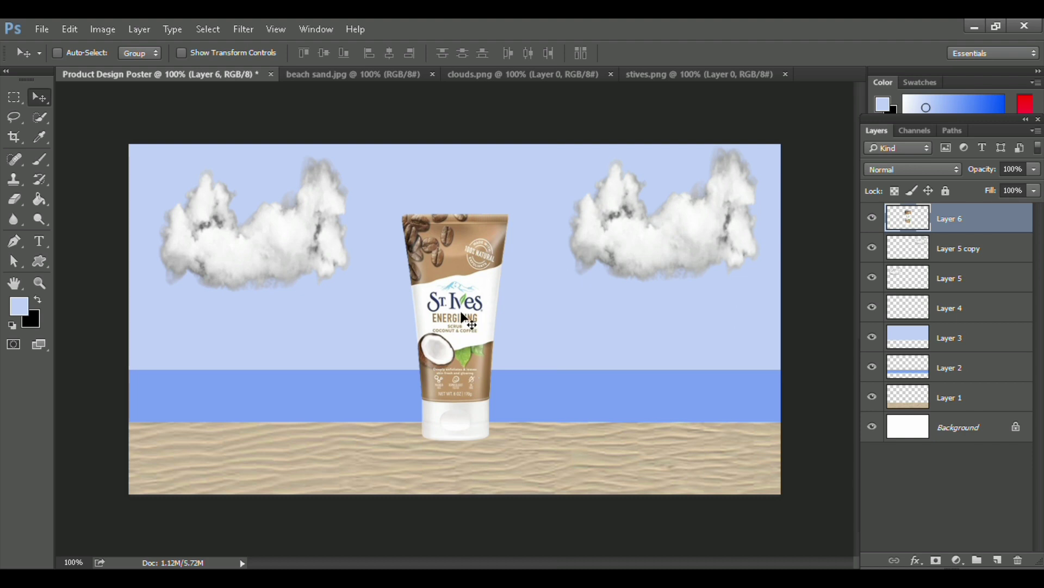
pyautogui.moveTo(465, 316); pyautogui.dragTo(471, 338)
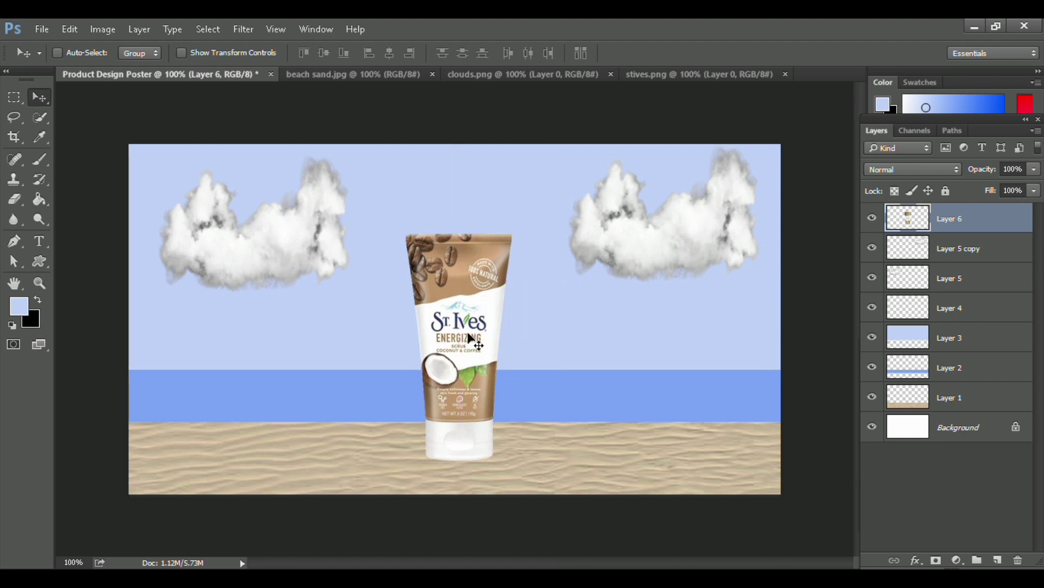
pyautogui.press('ctrl')
# Open coccunt.png and drag the coconut half into the poster.
pyautogui.hotkey('ctrl', 'o')
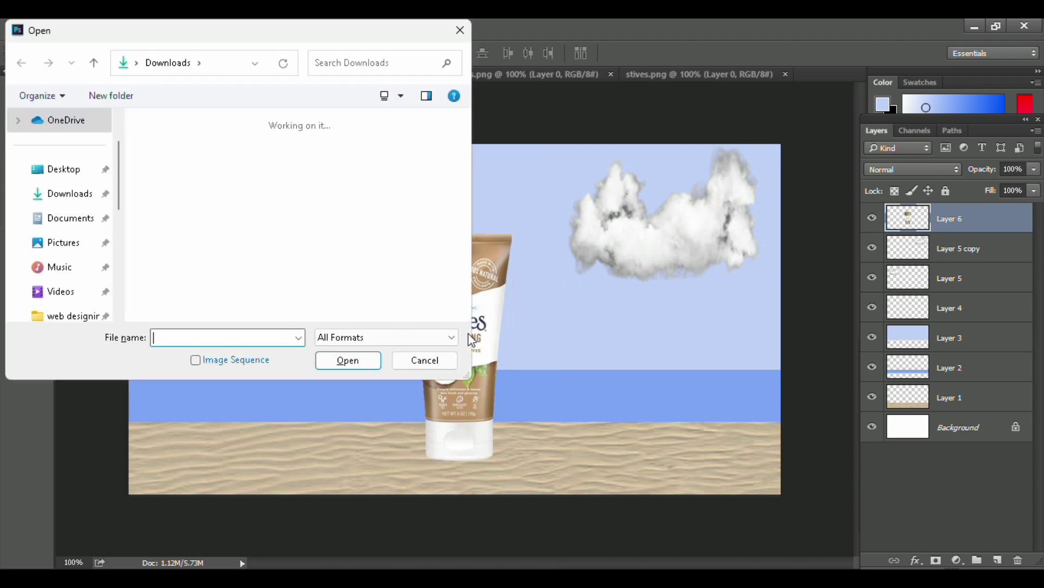
pyautogui.write('co')
pyautogui.press('Down')
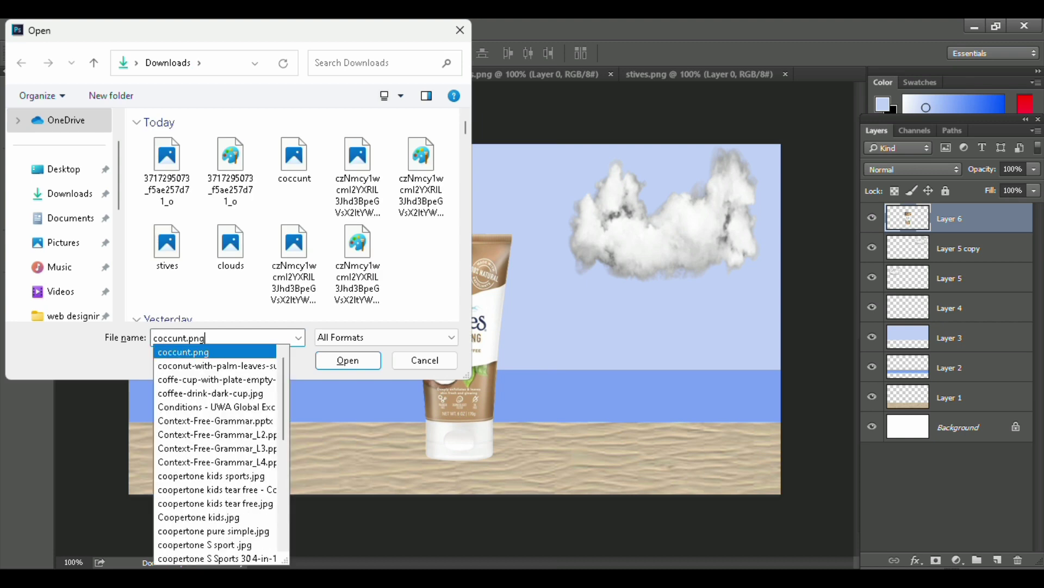
pyautogui.press('Return')
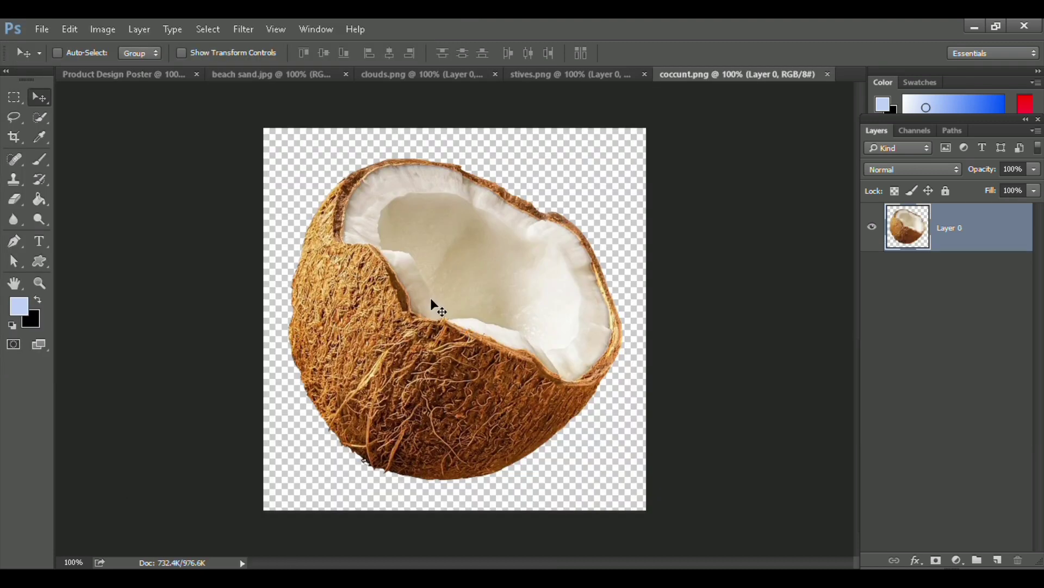
pyautogui.moveTo(439, 309); pyautogui.dragTo(435, 87)
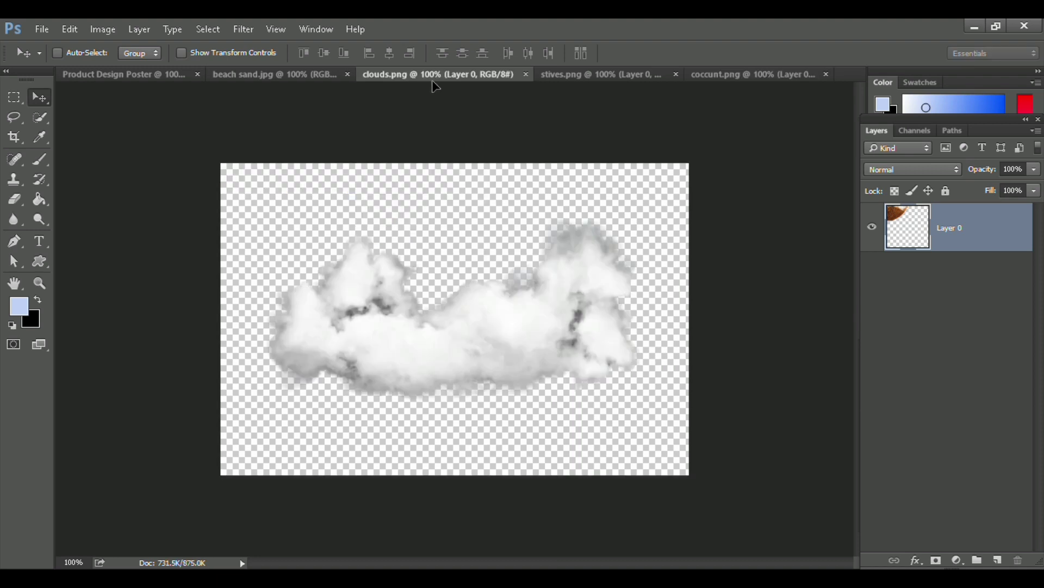
pyautogui.moveTo(519, 80)
pyautogui.mouseDown()
pyautogui.moveTo(175, 65)
pyautogui.moveTo(265, 326)
pyautogui.mouseUp()
# Shrink the coconut onto the sand left of the tube, with a second one to its right.
pyautogui.hotkey('ctrl', 't')
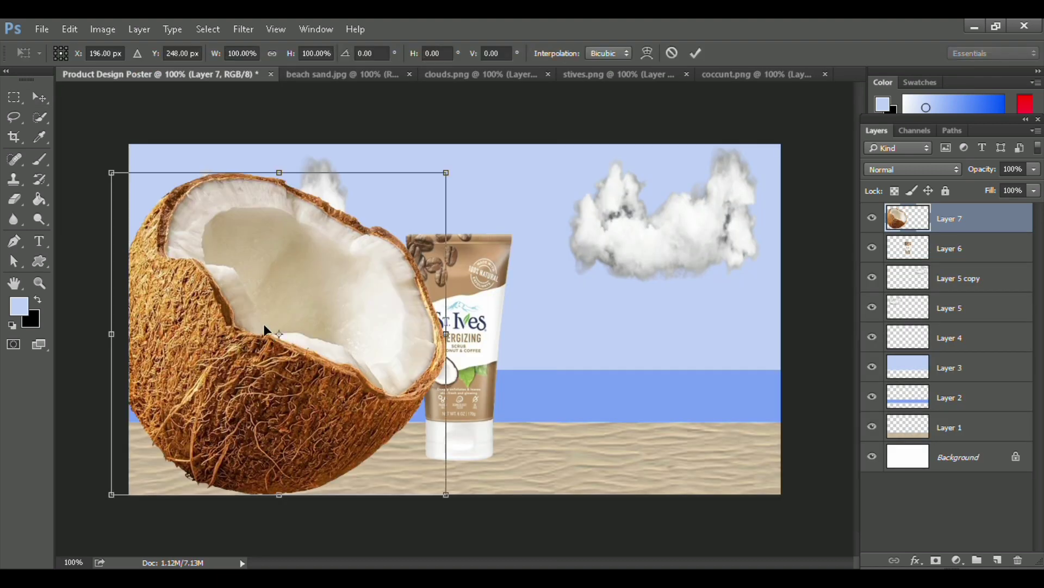
pyautogui.moveTo(445, 497); pyautogui.dragTo(239, 257)
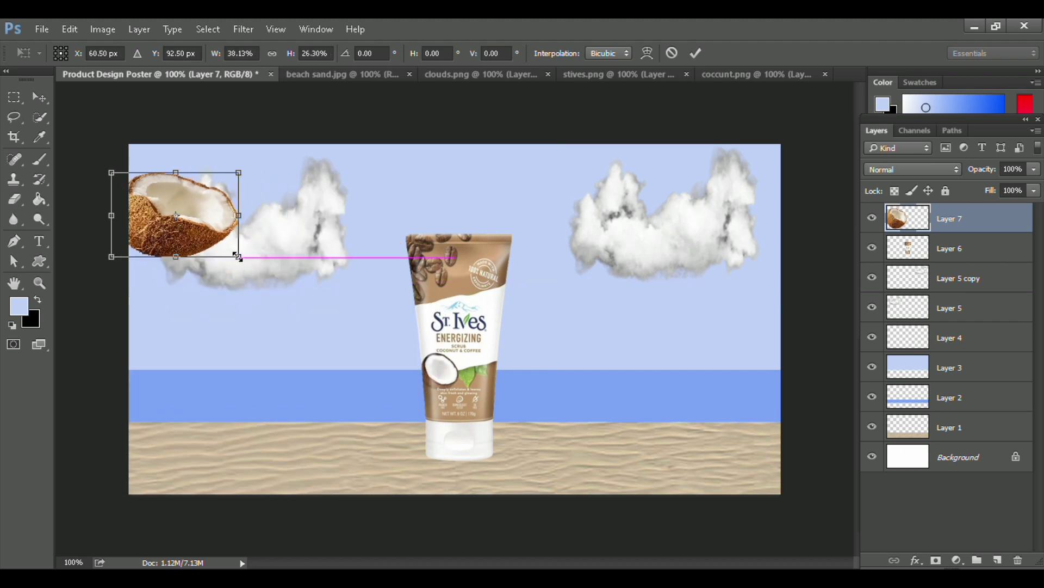
pyautogui.moveTo(184, 227)
pyautogui.mouseDown()
pyautogui.moveTo(326, 442)
pyautogui.moveTo(310, 431)
pyautogui.mouseUp()
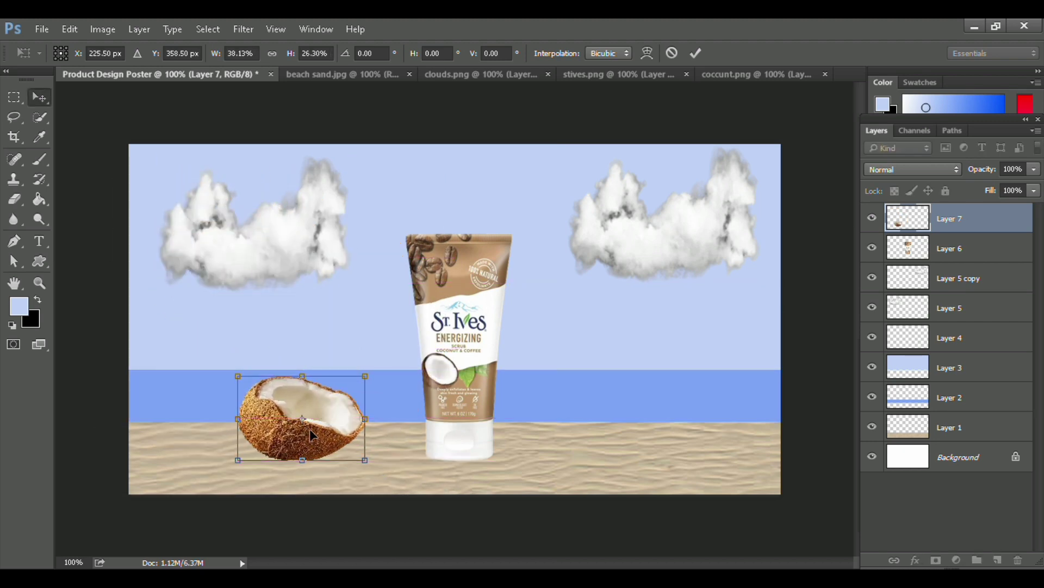
pyautogui.press('Return')
pyautogui.hotkey('ctrl', 't')
pyautogui.moveTo(365, 461)
pyautogui.mouseDown()
pyautogui.moveTo(306, 436)
pyautogui.moveTo(347, 419)
pyautogui.mouseUp()
pyautogui.press('Return')
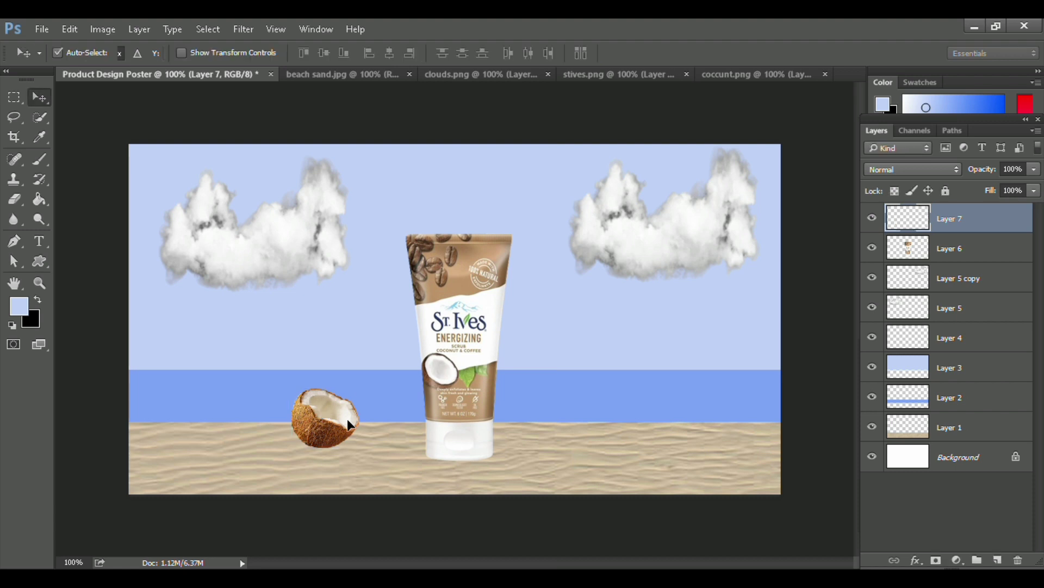
pyautogui.moveTo(347, 419); pyautogui.dragTo(565, 426)
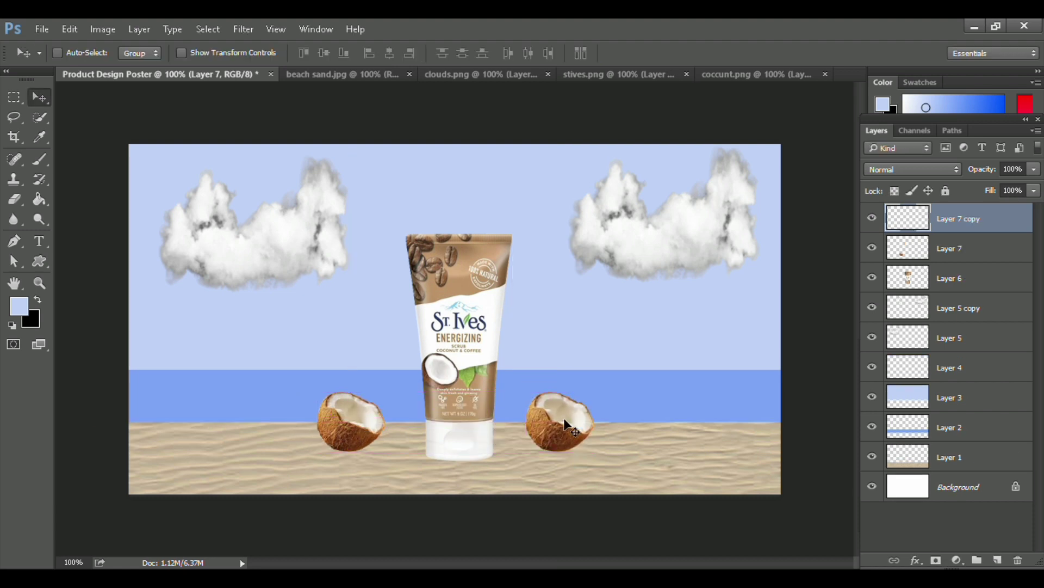
# Nudge the unrotated right coconut closer to the tube and add empty Layer 8.
pyautogui.hotkey('ctrl', 't')
pyautogui.moveTo(574, 454); pyautogui.dragTo(640, 392)
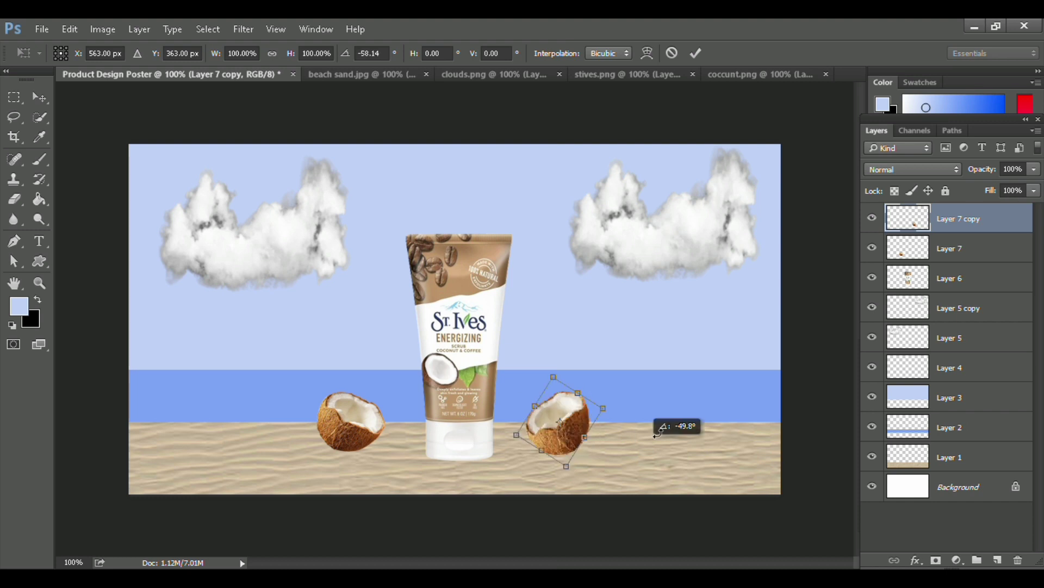
pyautogui.press('Return')
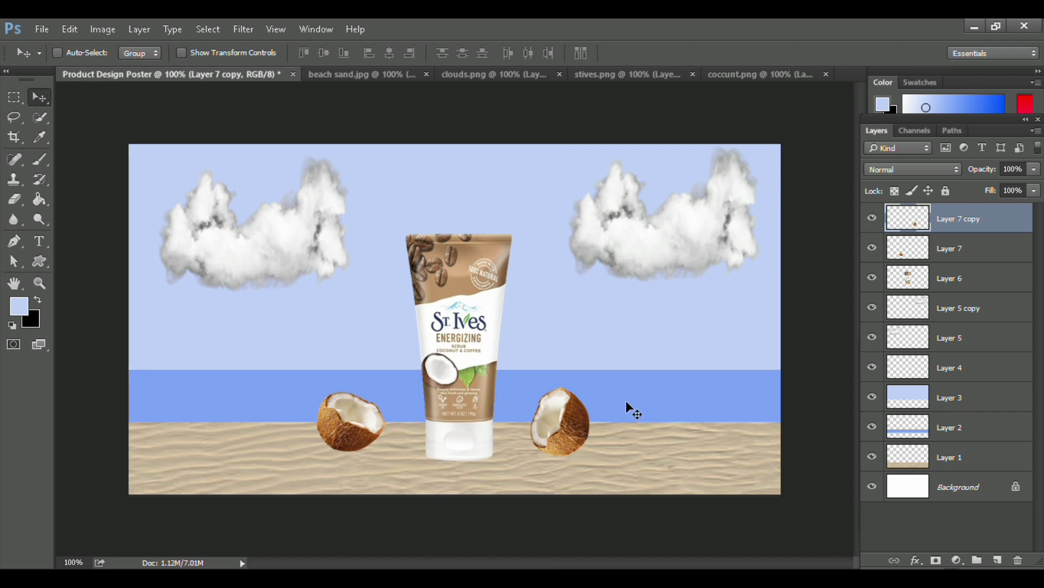
pyautogui.hotkey('ctrl', 'z')
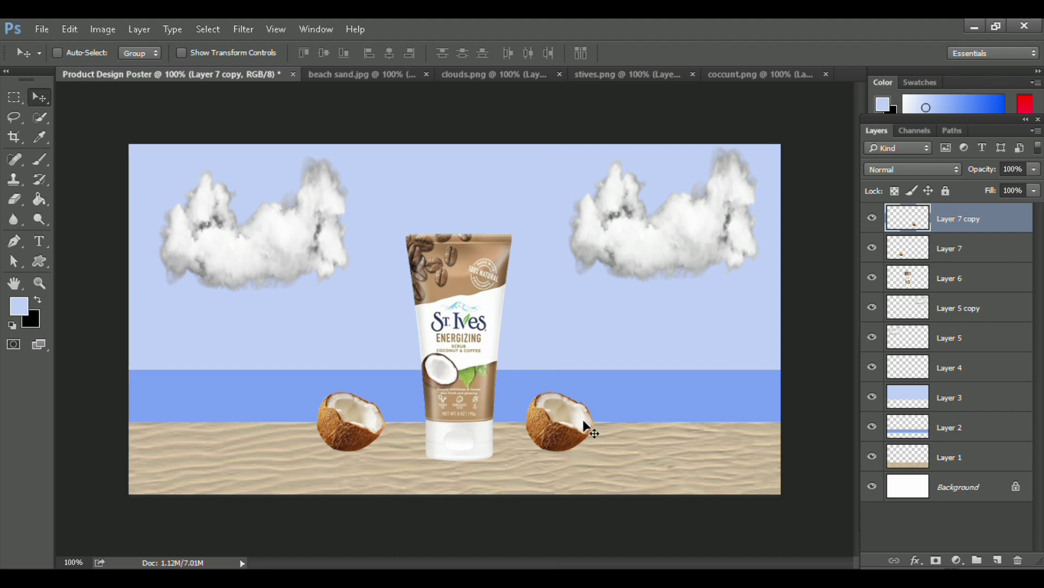
pyautogui.moveTo(572, 422); pyautogui.dragTo(544, 421)
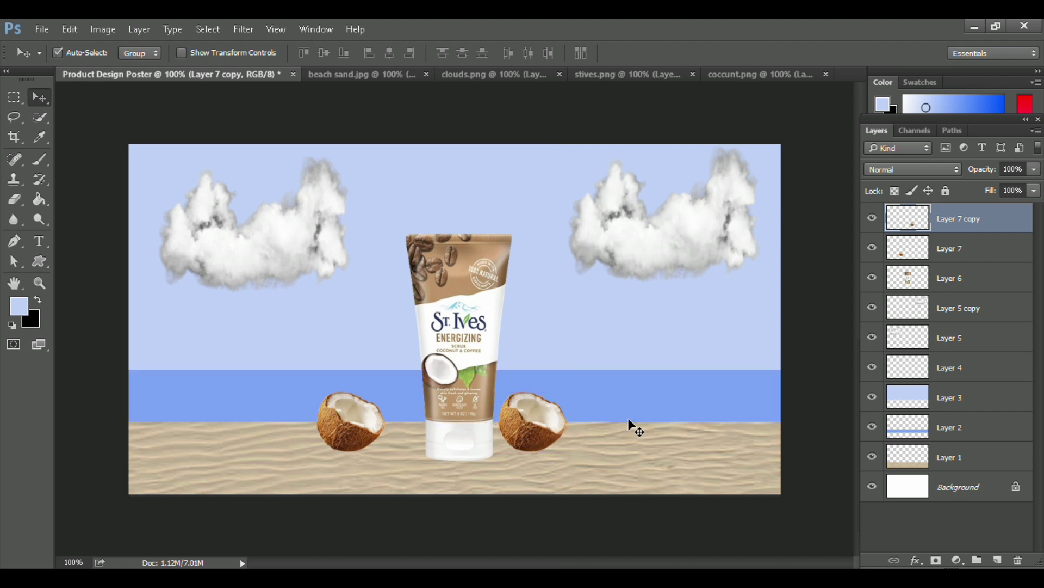
pyautogui.hotkey('ctrl', 'shift', 'n')
pyautogui.press('Return')
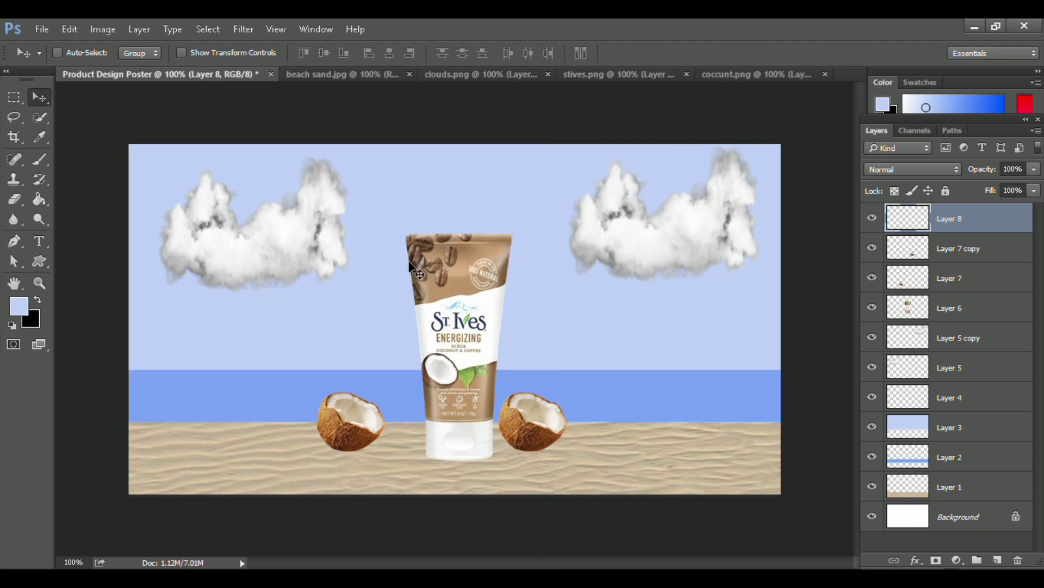
# Type a black ST.IVES label right of the tube with tracking set to 44.
pyautogui.press('t')
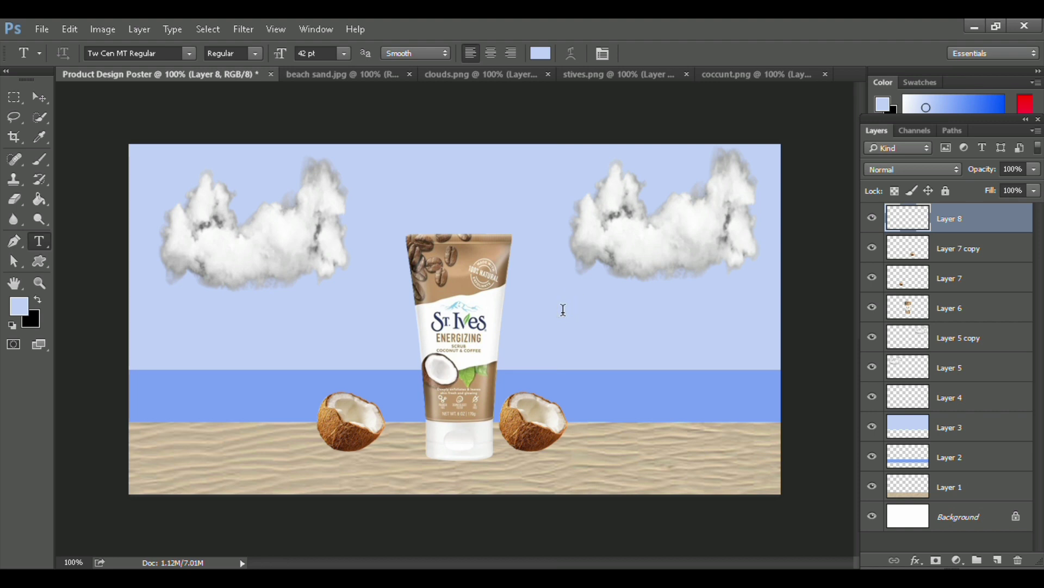
pyautogui.click(563, 310)
pyautogui.press('capslock')
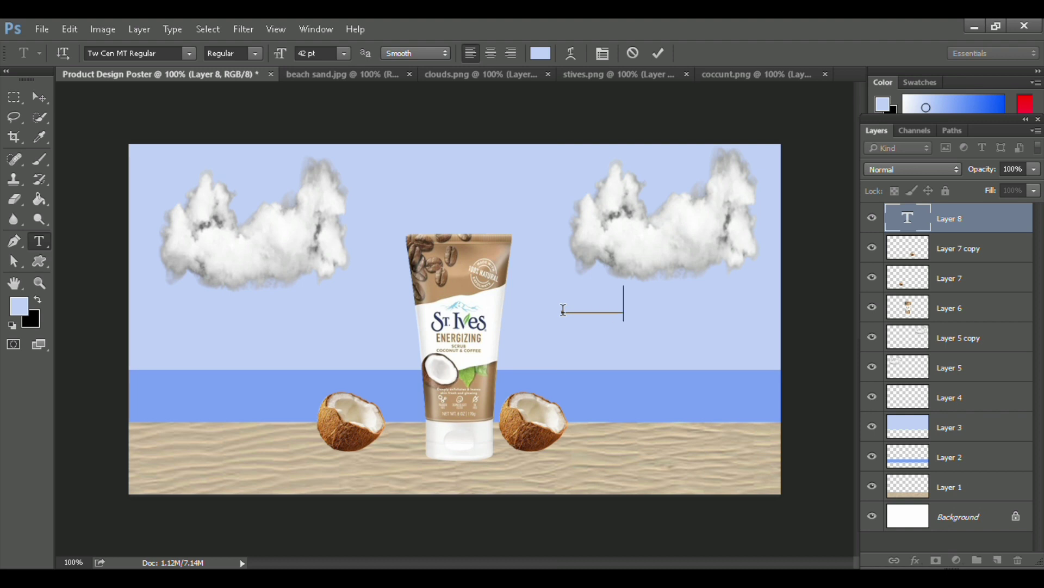
pyautogui.hotkey('ctrl', 'a')
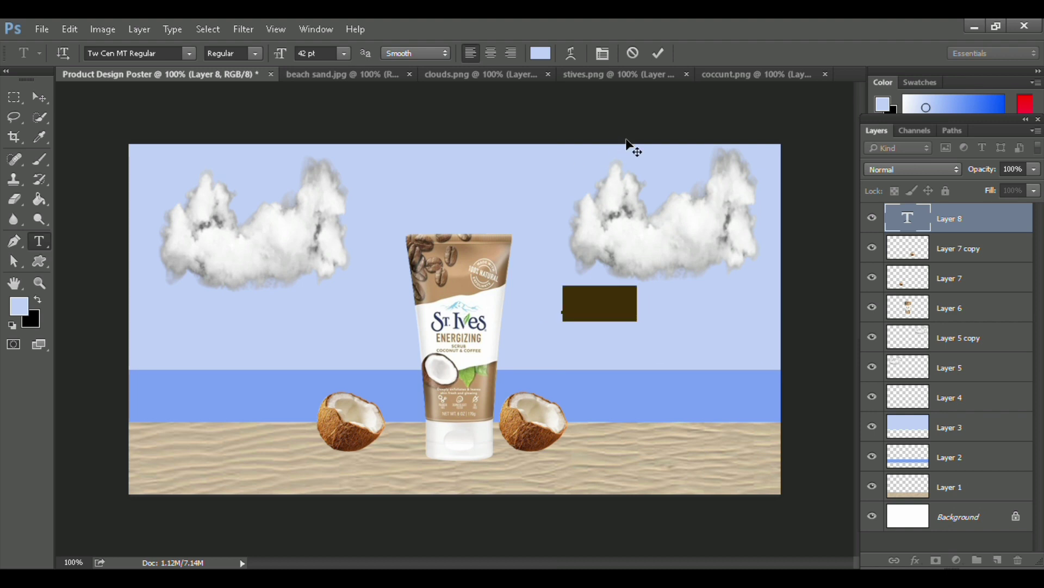
pyautogui.moveTo(979, 120); pyautogui.dragTo(794, 103)
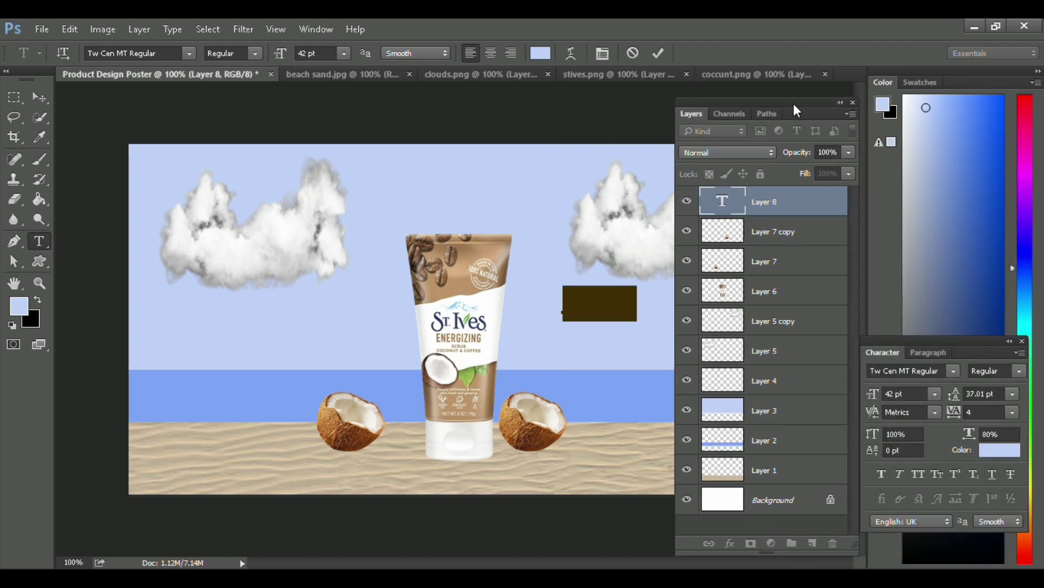
pyautogui.click(990, 450)
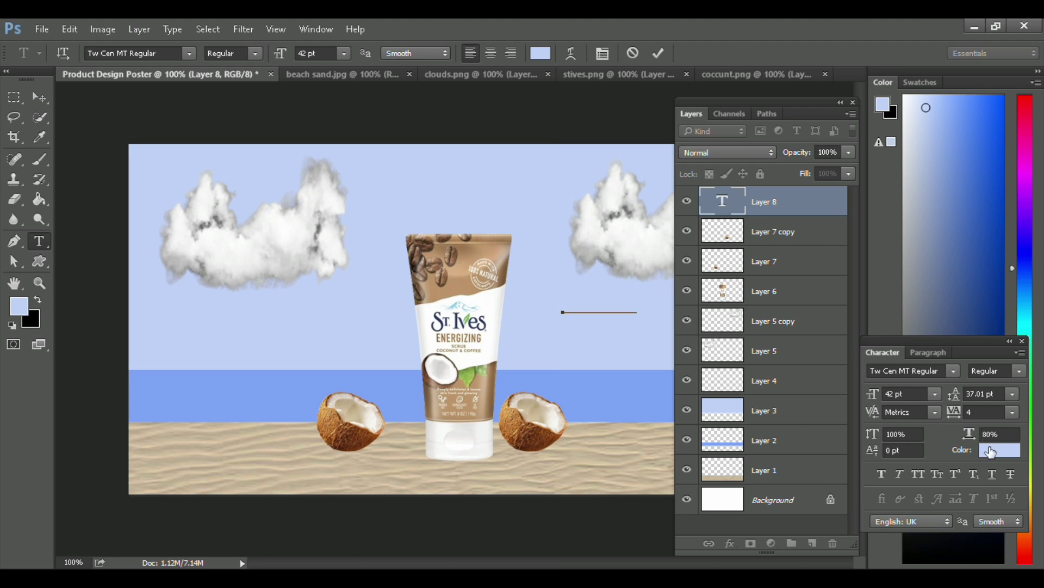
pyautogui.click(508, 336)
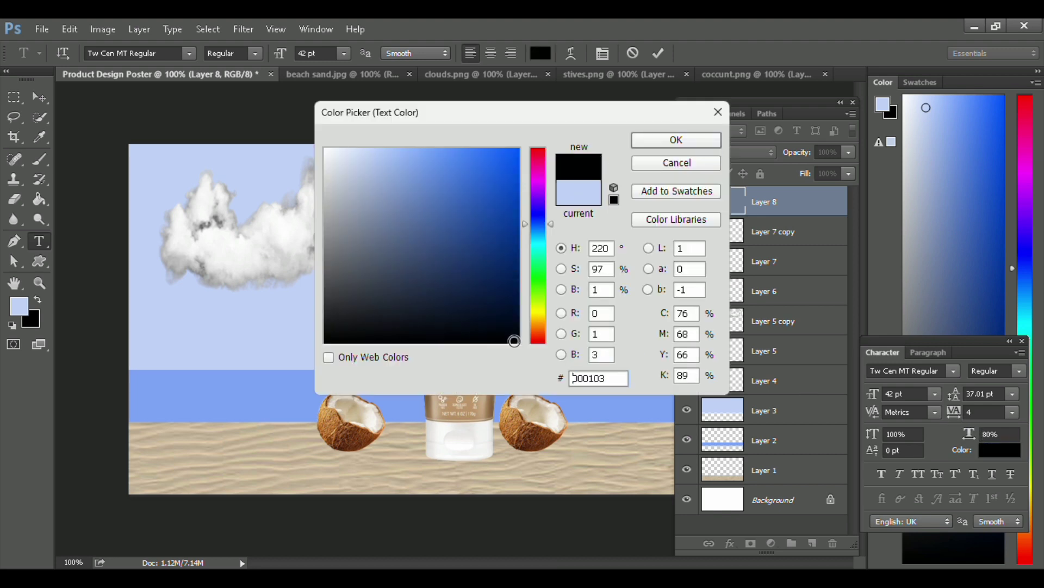
pyautogui.press('Return')
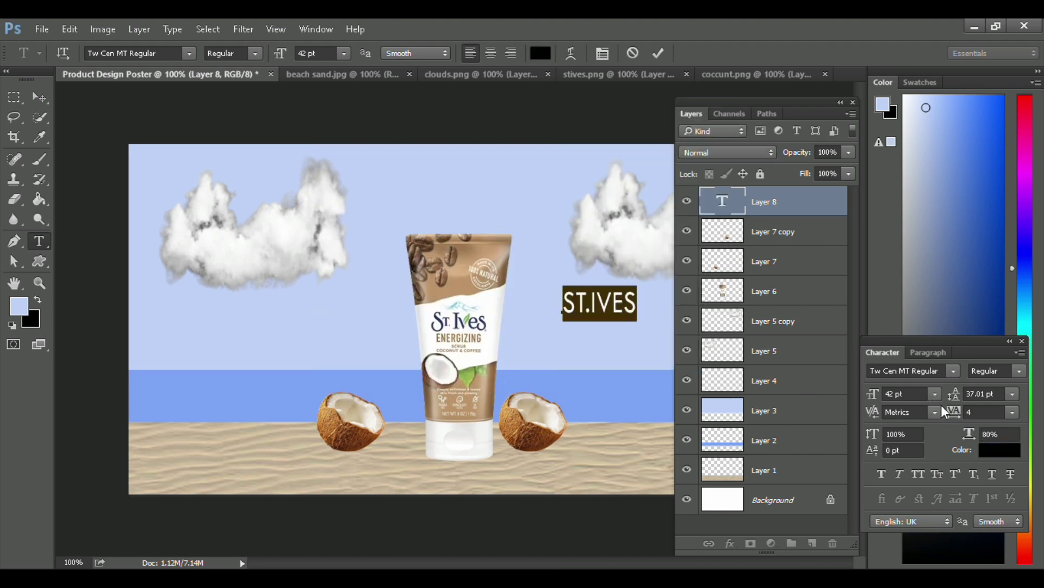
pyautogui.moveTo(952, 420); pyautogui.dragTo(961, 420)
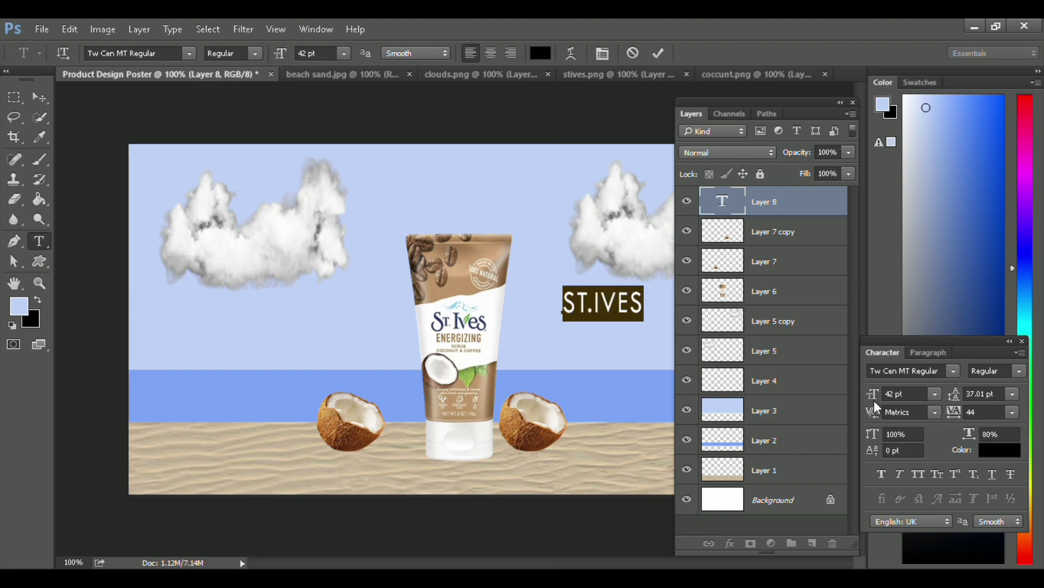
pyautogui.click(952, 372)
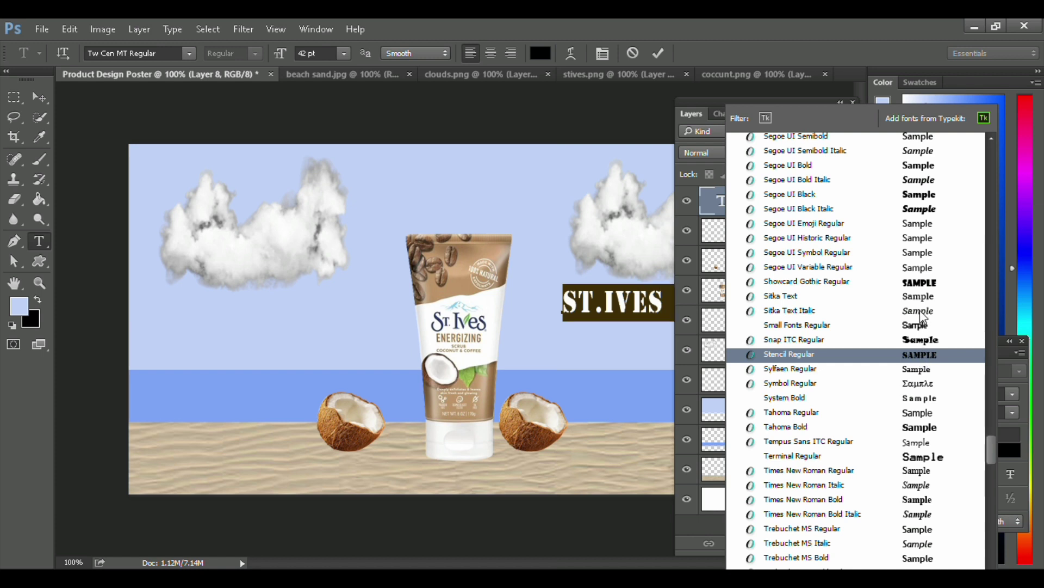
# Try the Segoe UI Variable font and shift the label slightly left and down.
pyautogui.click(912, 276)
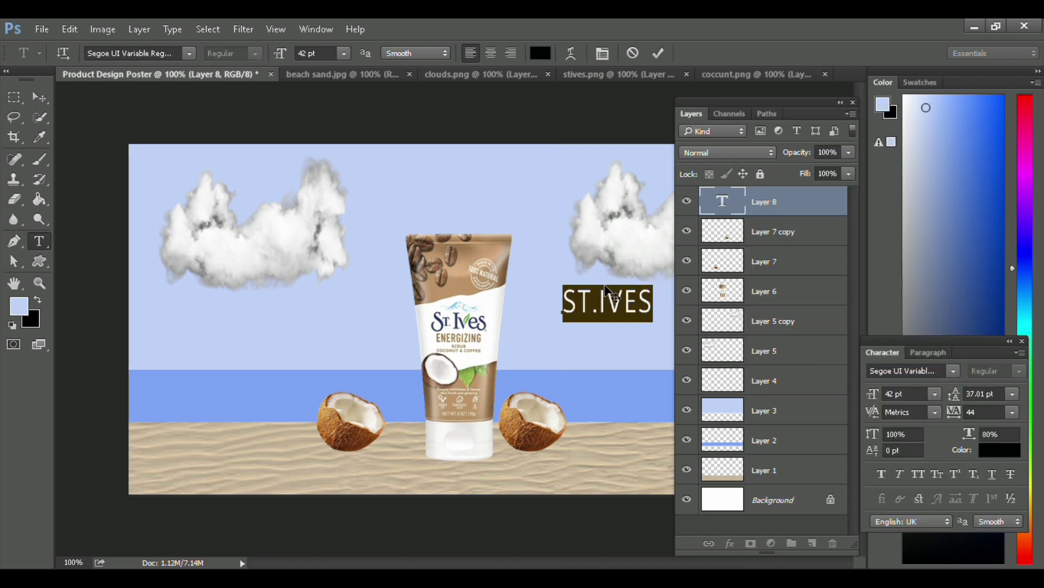
pyautogui.moveTo(593, 338); pyautogui.dragTo(559, 352)
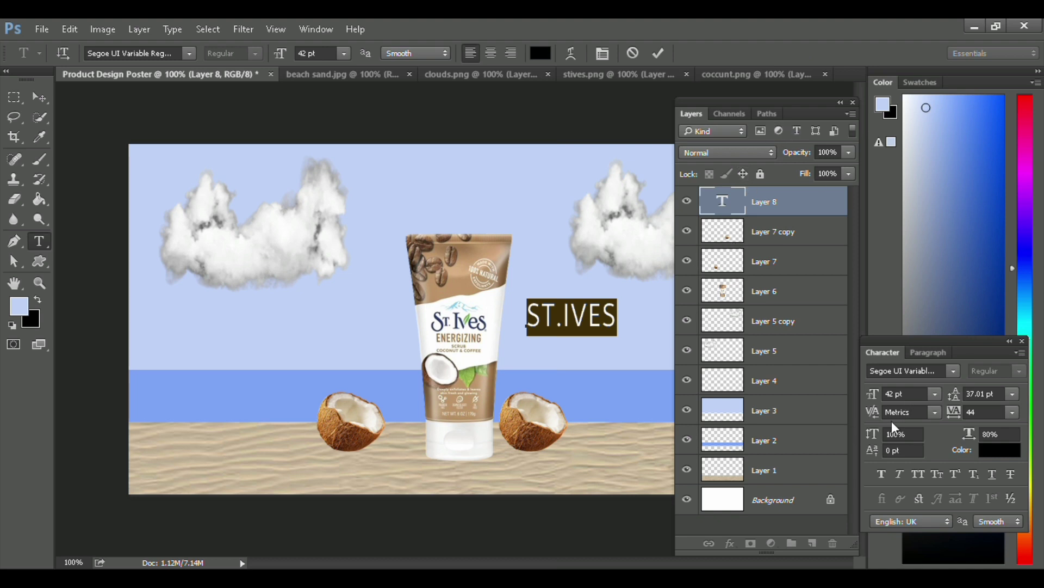
pyautogui.click(621, 318)
# Set the ST.IVES text in Rockwell Condensed Bold at 53 pt.
pyautogui.hotkey('ctrl', 'a')
pyautogui.click(189, 53)
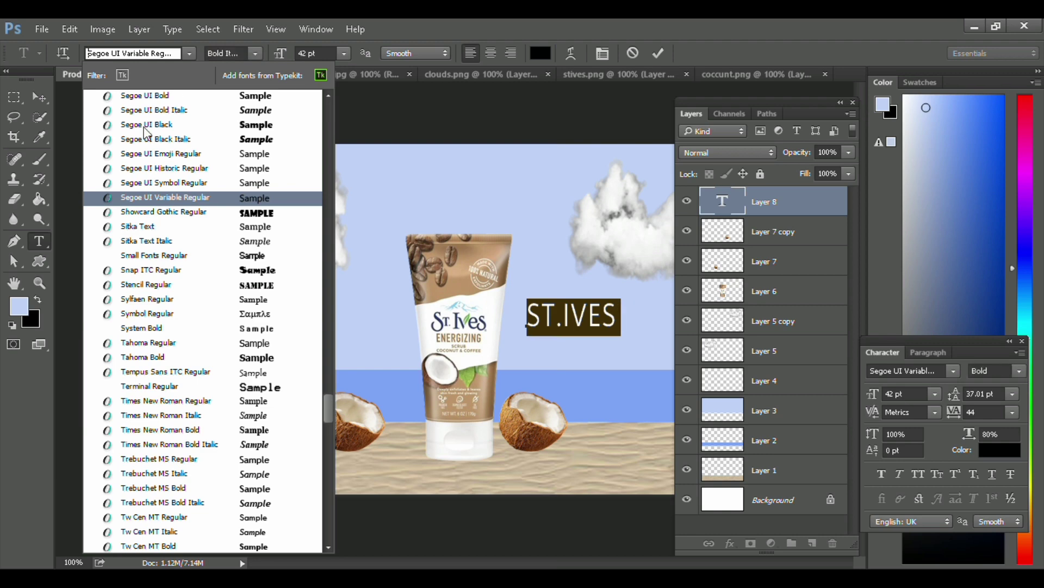
pyautogui.scroll(4, 149, 163)
pyautogui.scroll(3, 157, 174)
pyautogui.scroll(2, 172, 186)
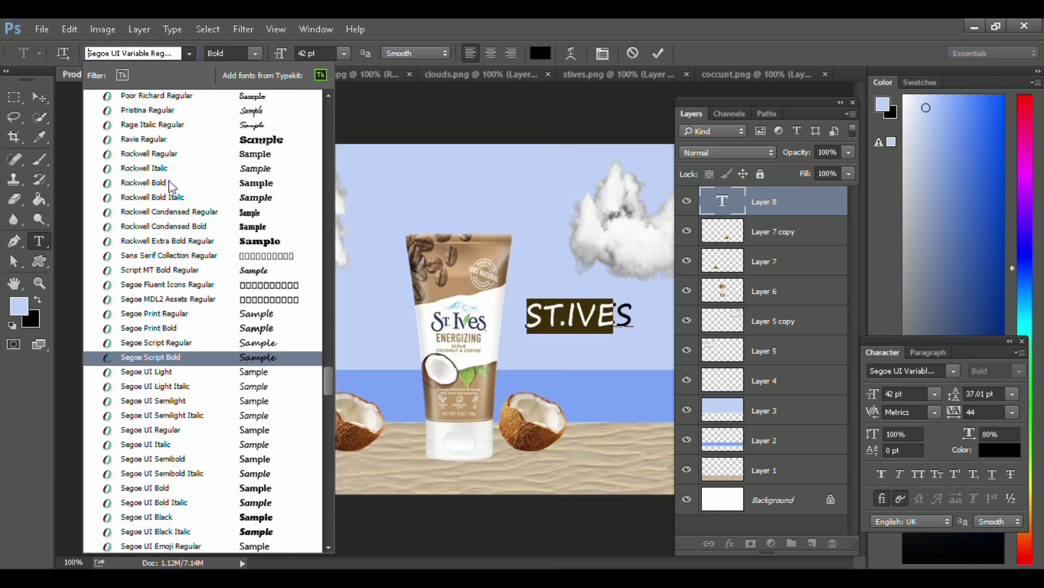
pyautogui.click(181, 225)
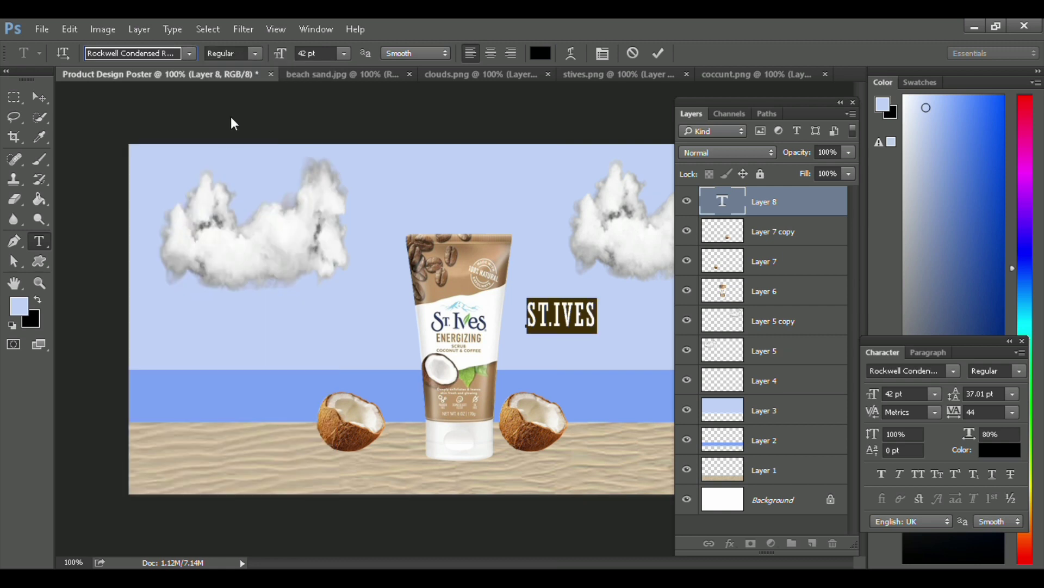
pyautogui.click(259, 51)
pyautogui.click(251, 80)
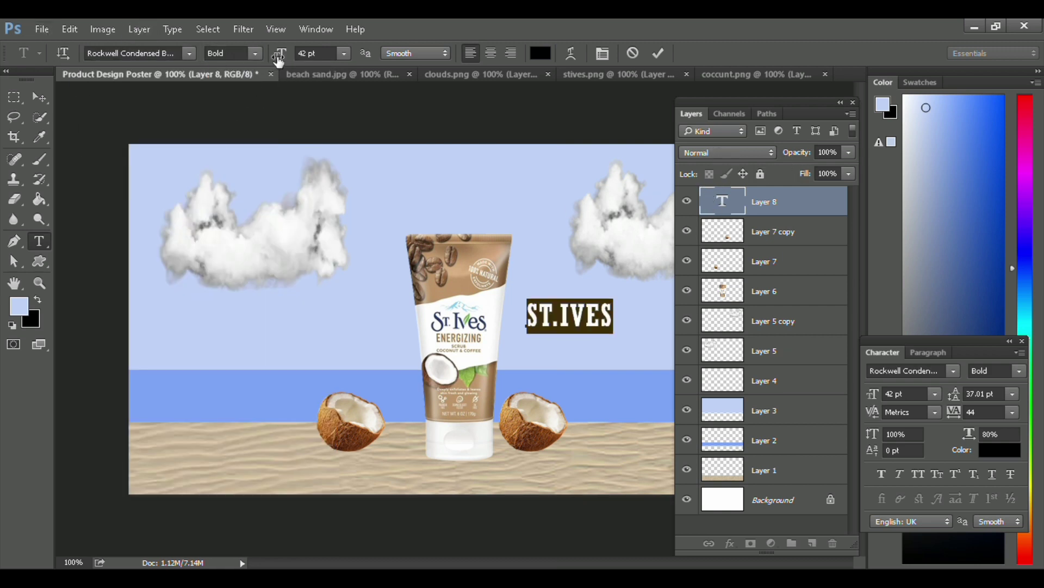
pyautogui.moveTo(278, 60); pyautogui.dragTo(287, 62)
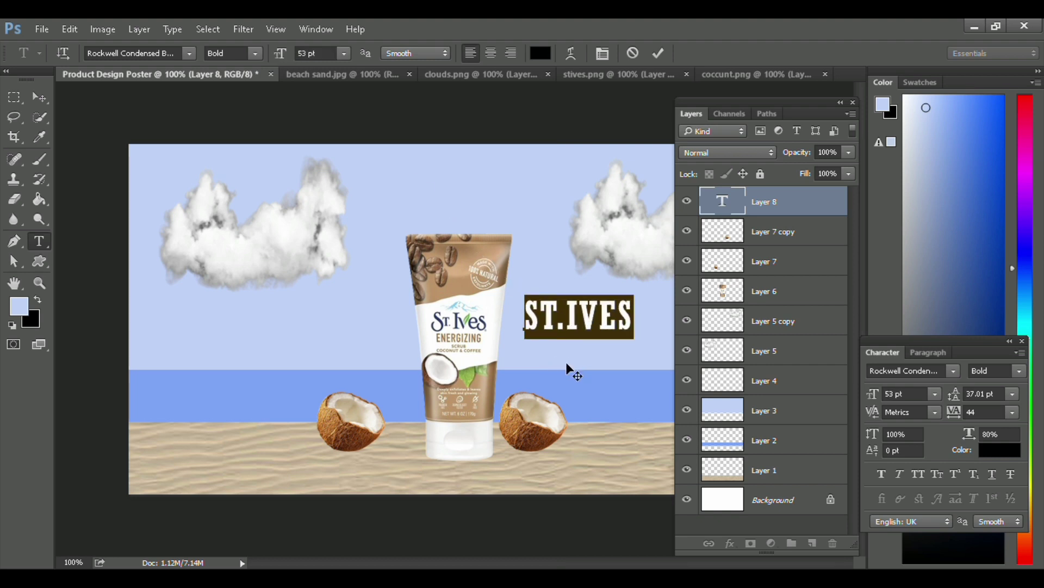
# Commit the label text and add a new empty layer above it.
pyautogui.click(642, 322)
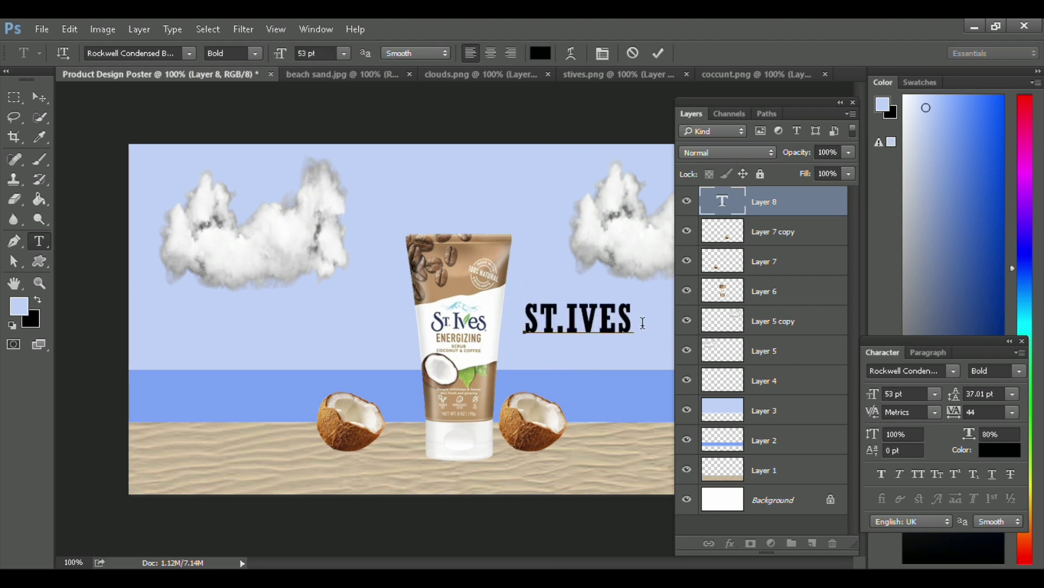
pyautogui.hotkey('ctrl', 'shift', 'n')
pyautogui.press('Return')
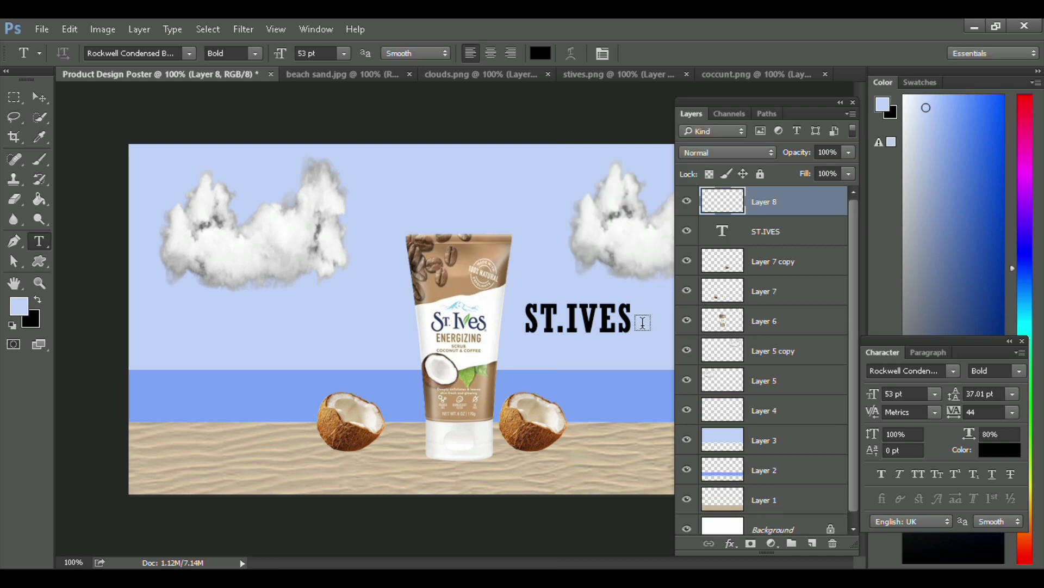
# Type 'your Logo' near the poster top, position it, and size it to 36 pt.
pyautogui.click(407, 173)
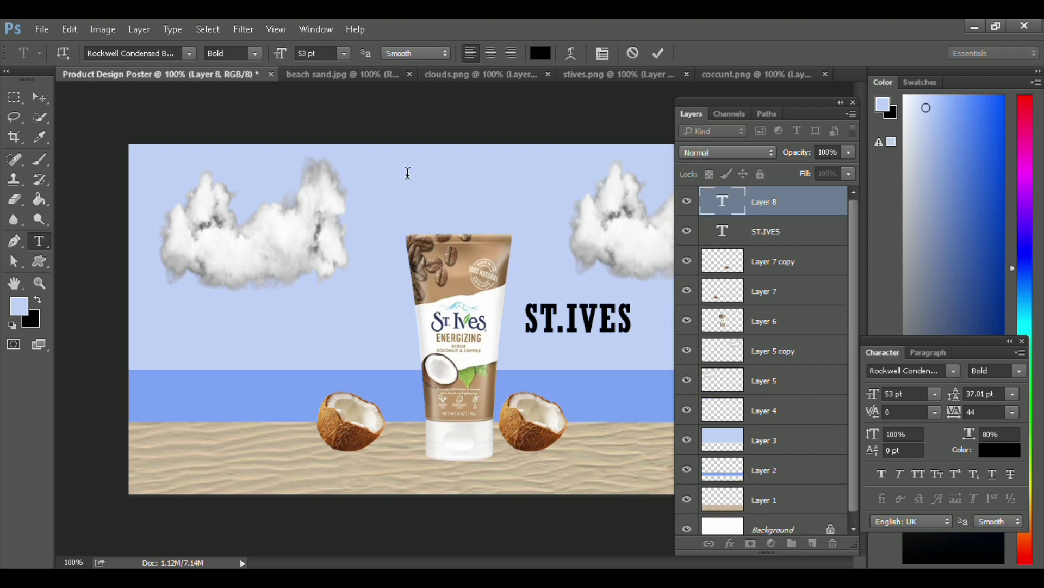
pyautogui.write('your ')
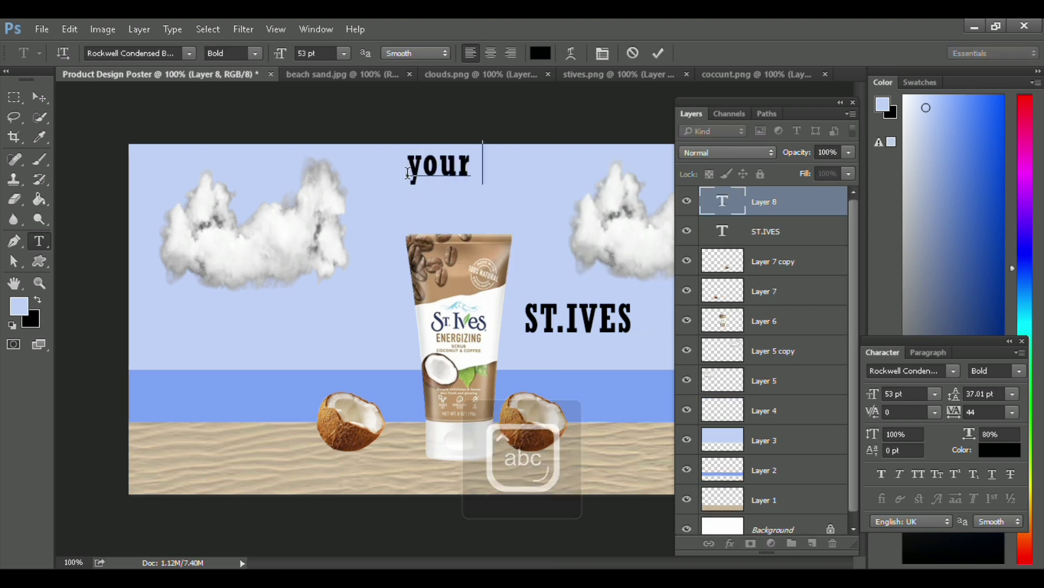
pyautogui.write('Logo')
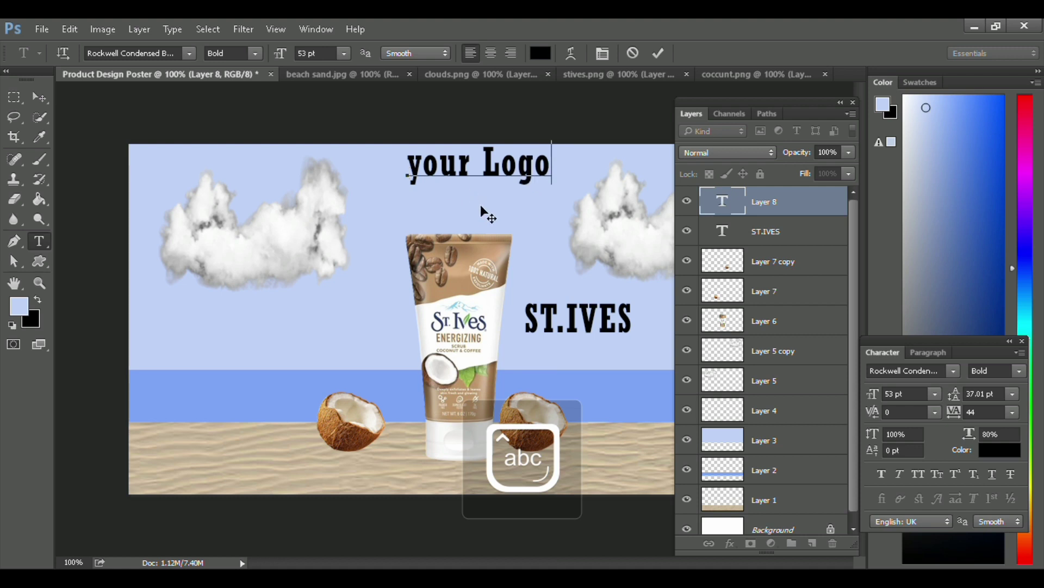
pyautogui.moveTo(481, 204); pyautogui.dragTo(466, 215)
pyautogui.moveTo(538, 175); pyautogui.dragTo(275, 206)
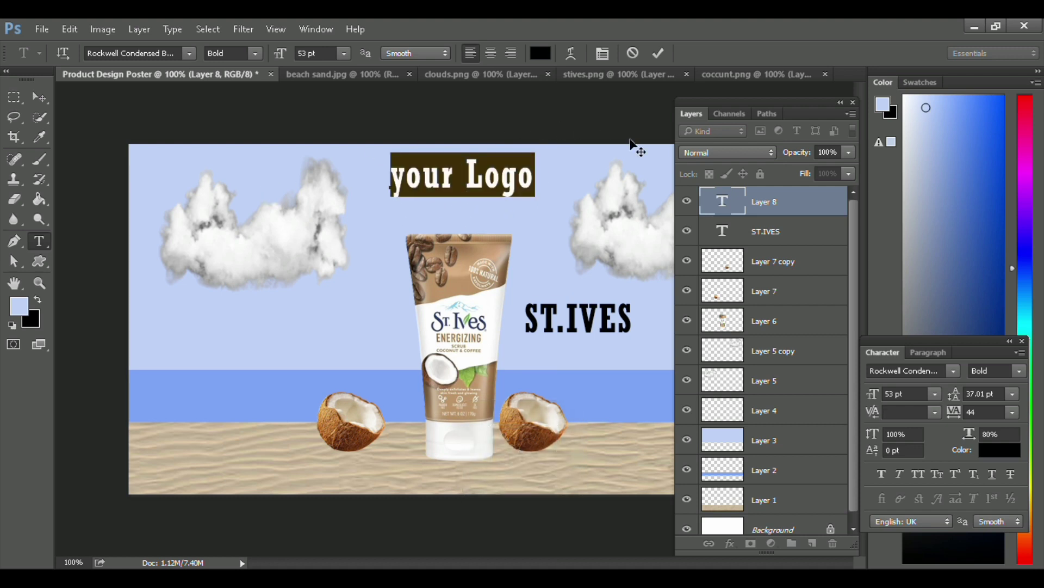
pyautogui.moveTo(875, 397); pyautogui.dragTo(862, 399)
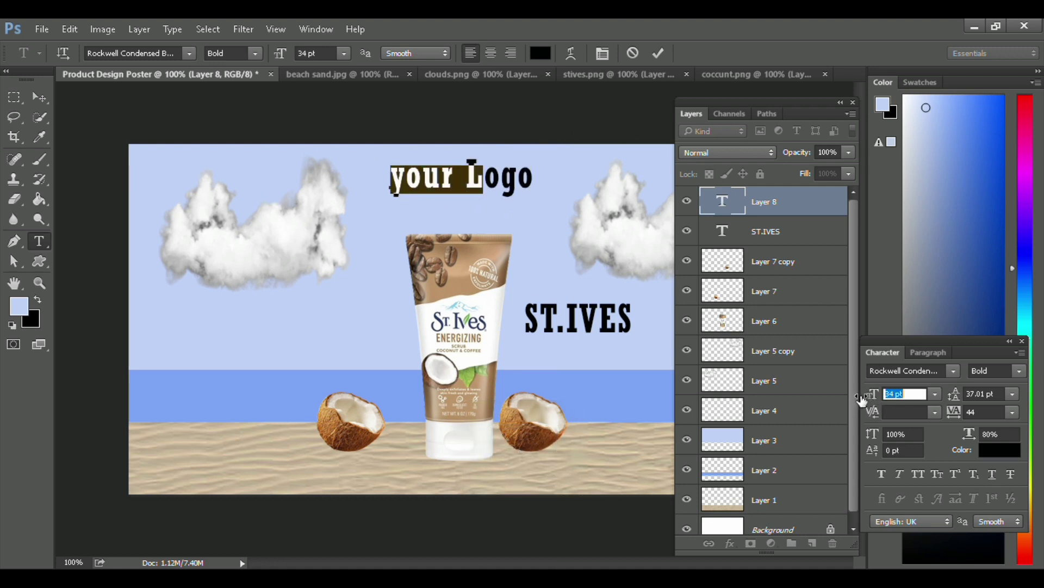
# Change the logo text's font to Verdana Bold.
pyautogui.click(903, 370)
pyautogui.write('nan')
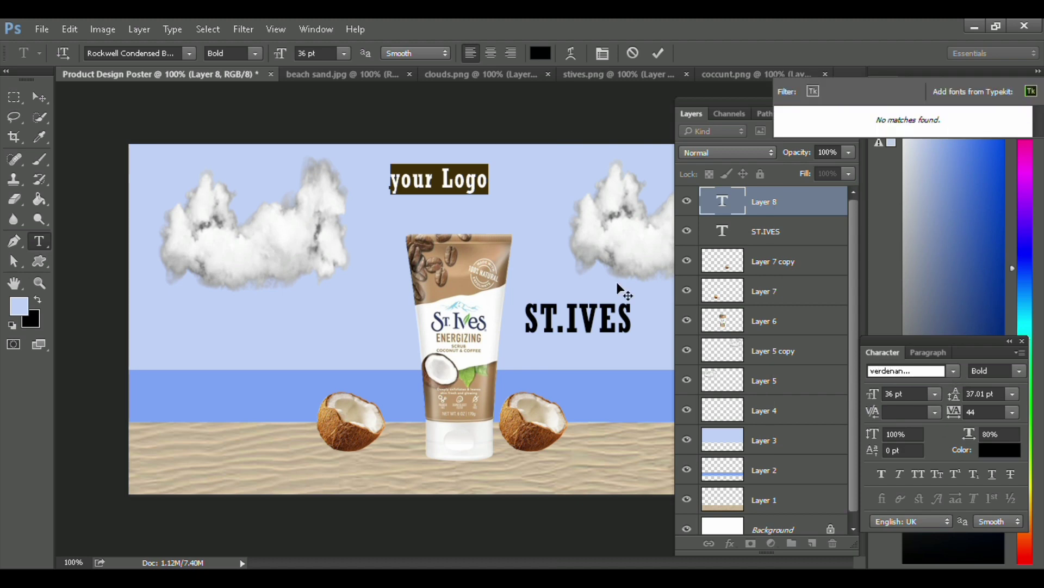
pyautogui.click(194, 52)
pyautogui.click(194, 52)
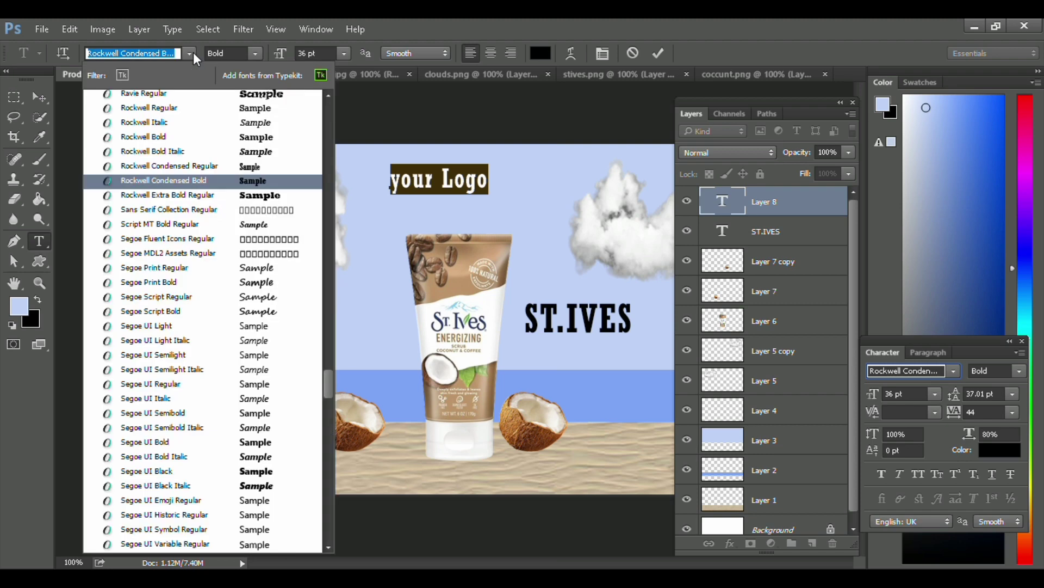
pyautogui.write('verd')
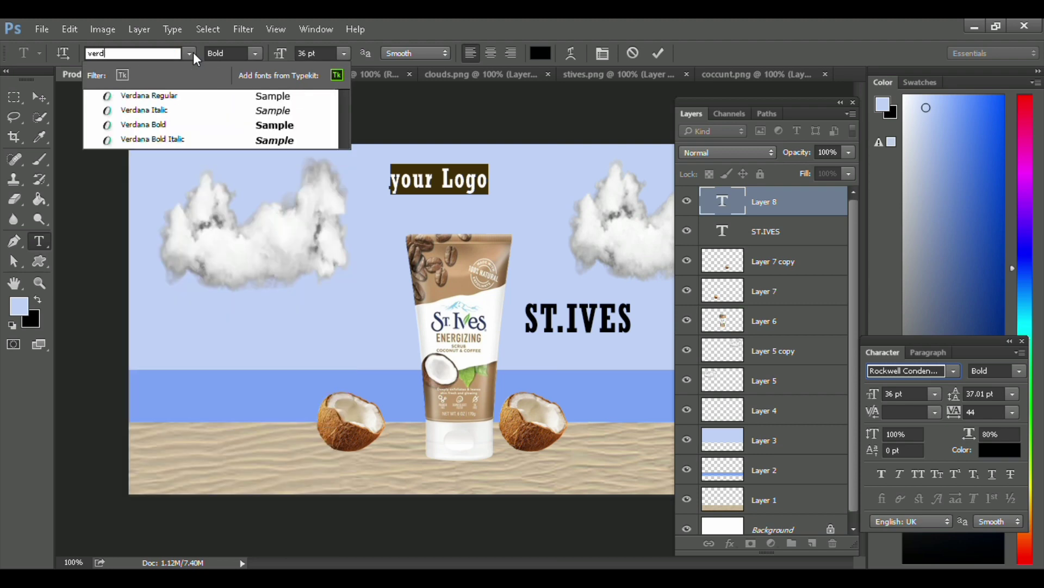
pyautogui.click(162, 126)
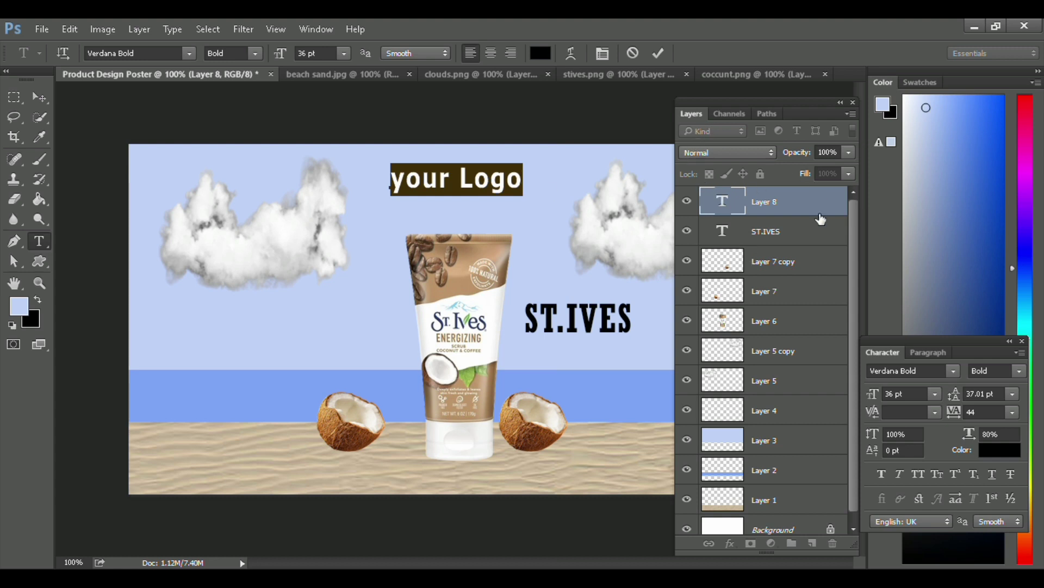
# Shrink the logo to 29 pt, adjust tracking, nudge it right, commit, and add Layer 8.
pyautogui.moveTo(872, 399); pyautogui.dragTo(864, 401)
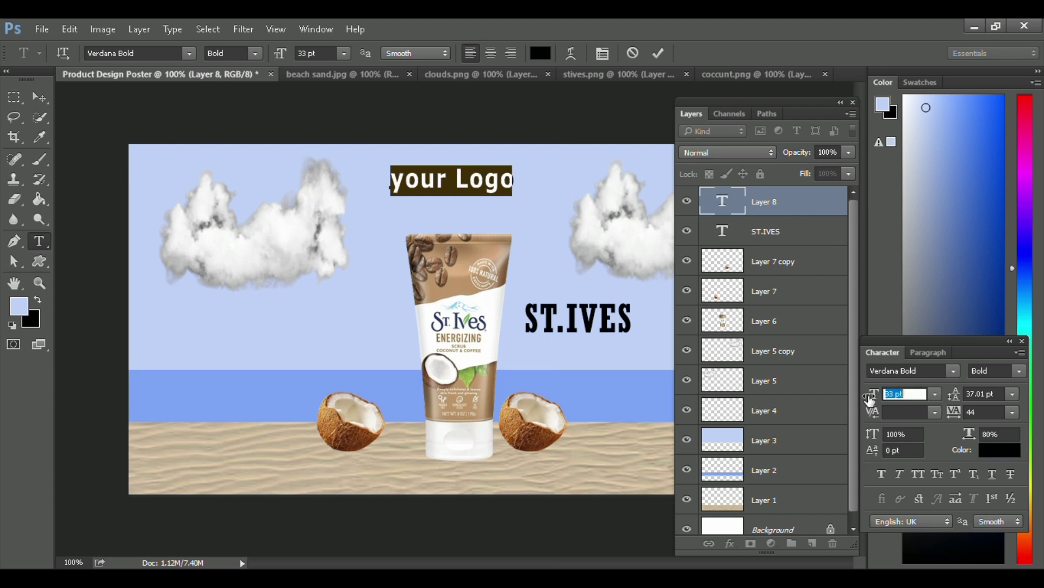
pyautogui.moveTo(959, 420); pyautogui.dragTo(964, 421)
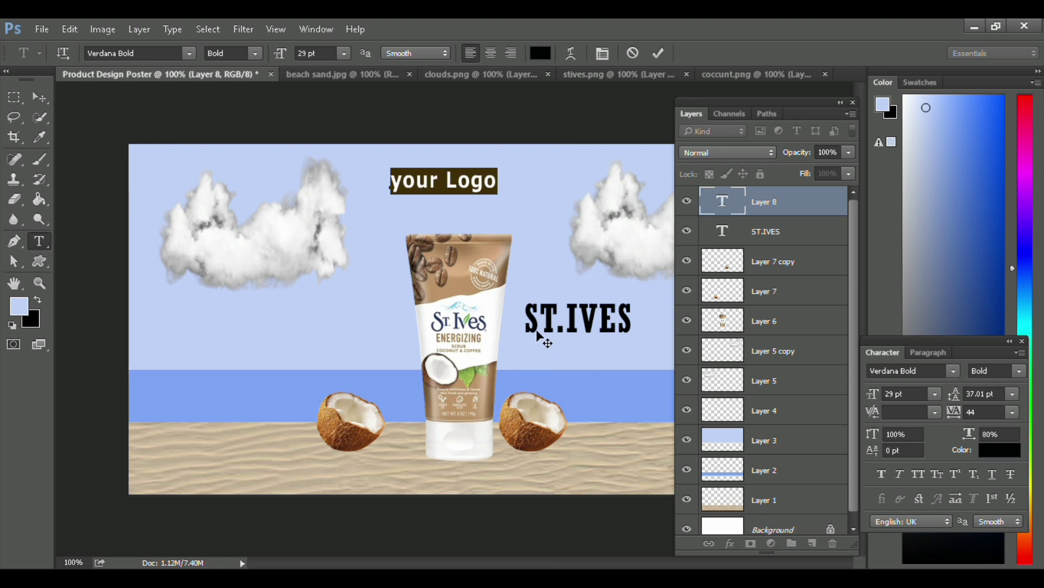
pyautogui.moveTo(473, 197); pyautogui.dragTo(484, 199)
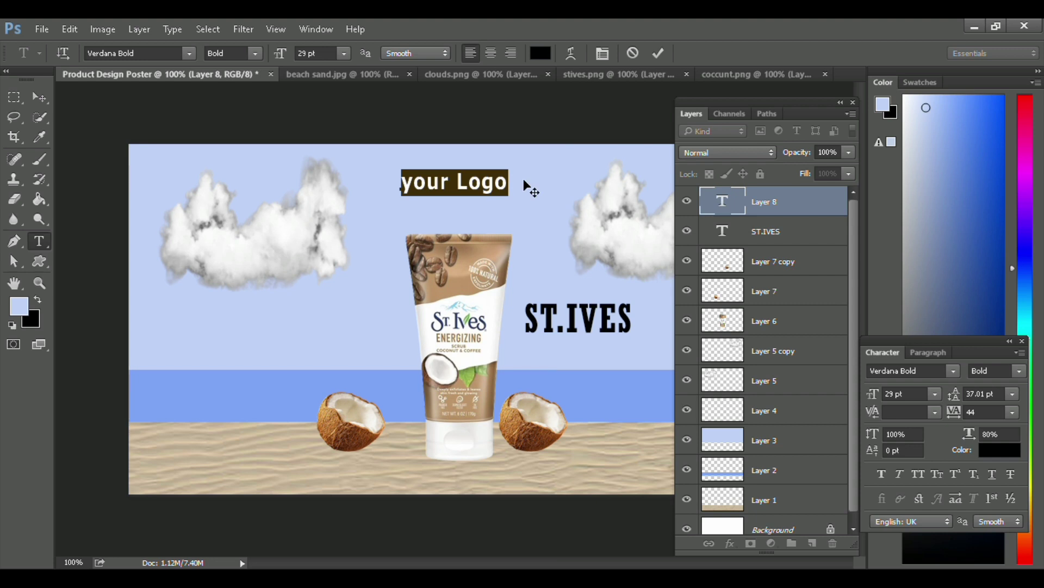
pyautogui.hotkey('ctrl', 'Return')
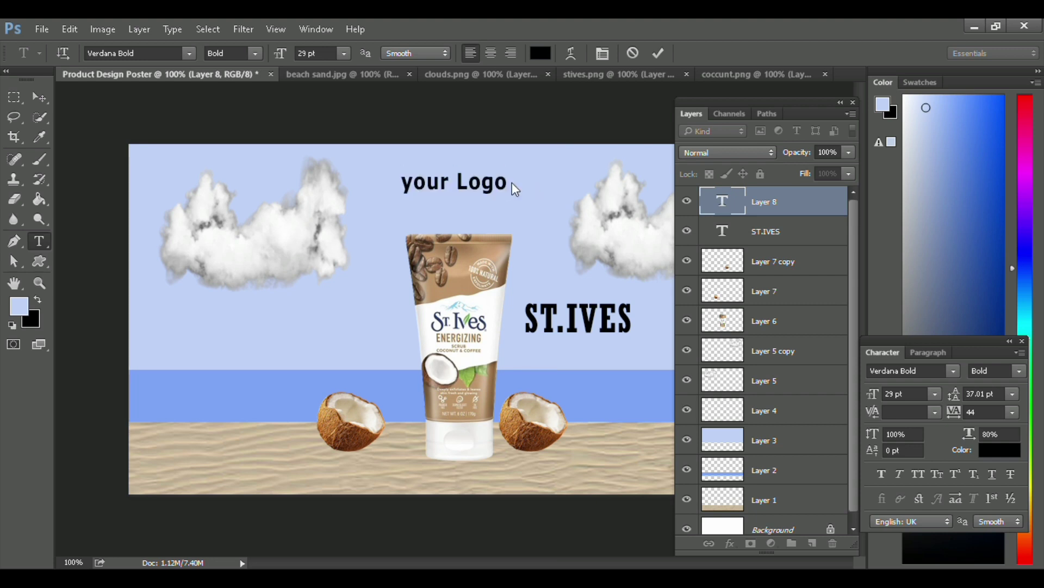
pyautogui.hotkey('ctrl', 'shift', 'n')
pyautogui.press('Return')
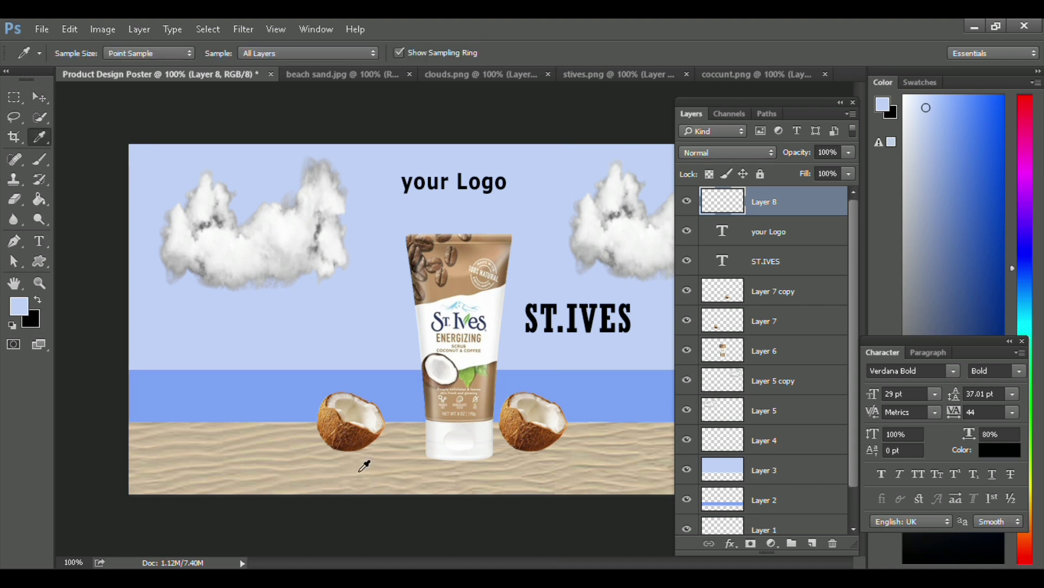
# Type the footer 'yourwebsite.com.pk 012456789' on the sand and shift it left to fit.
pyautogui.click(311, 472)
pyautogui.write('v')
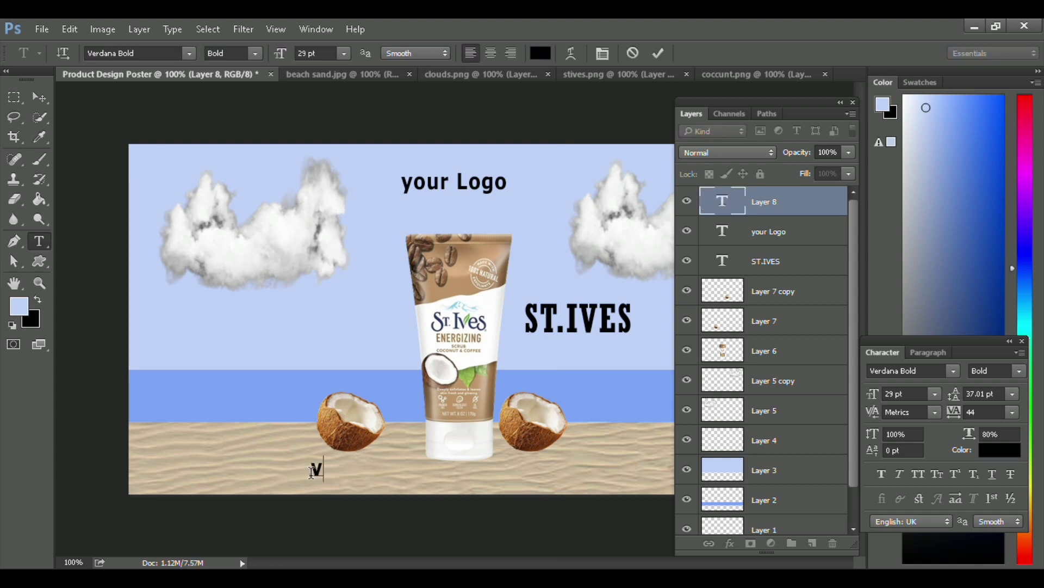
pyautogui.write('itmin')
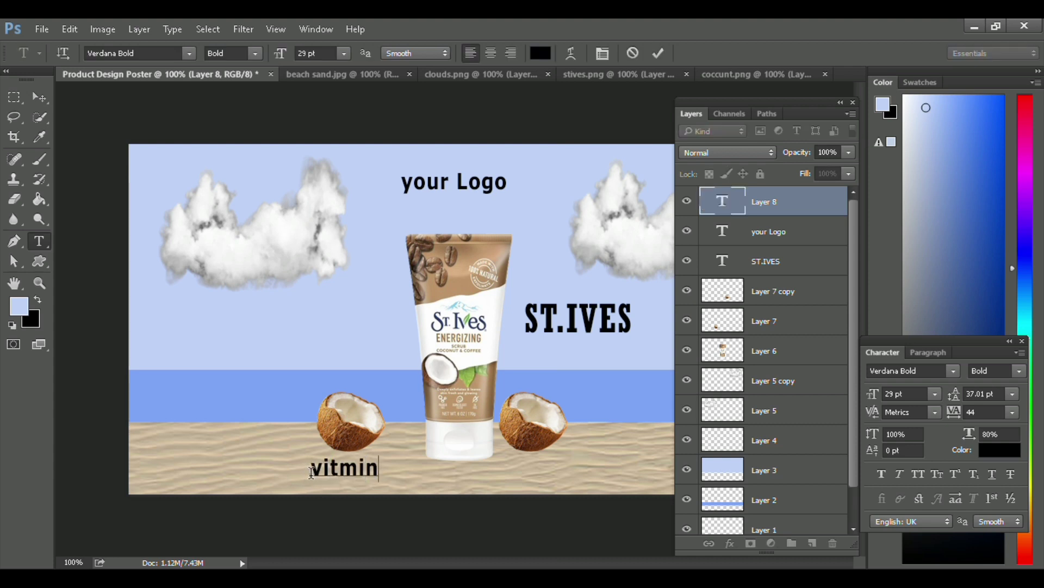
pyautogui.press('BackSpace')
pyautogui.press('BackSpace')
pyautogui.press('BackSpace')
pyautogui.press('BackSpace')
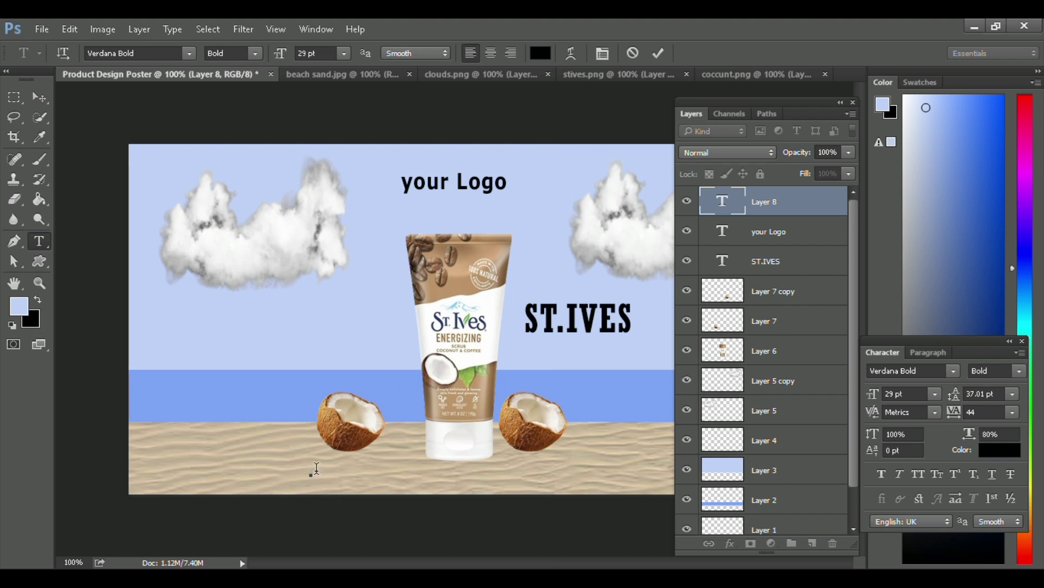
pyautogui.write('you')
pyautogui.write('rwebsitr')
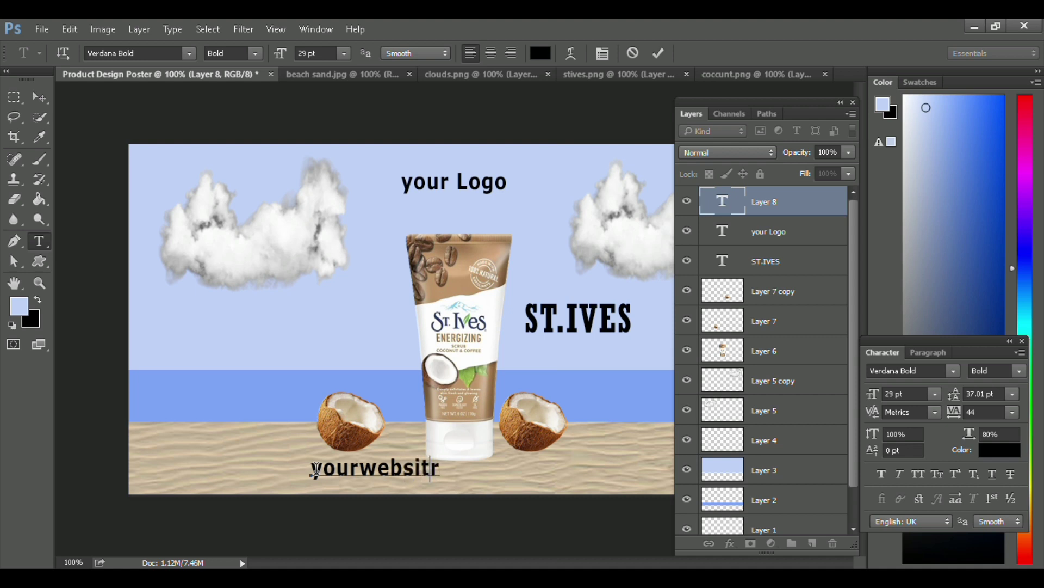
pyautogui.press('BackSpace')
pyautogui.write('e.com.pk   ')
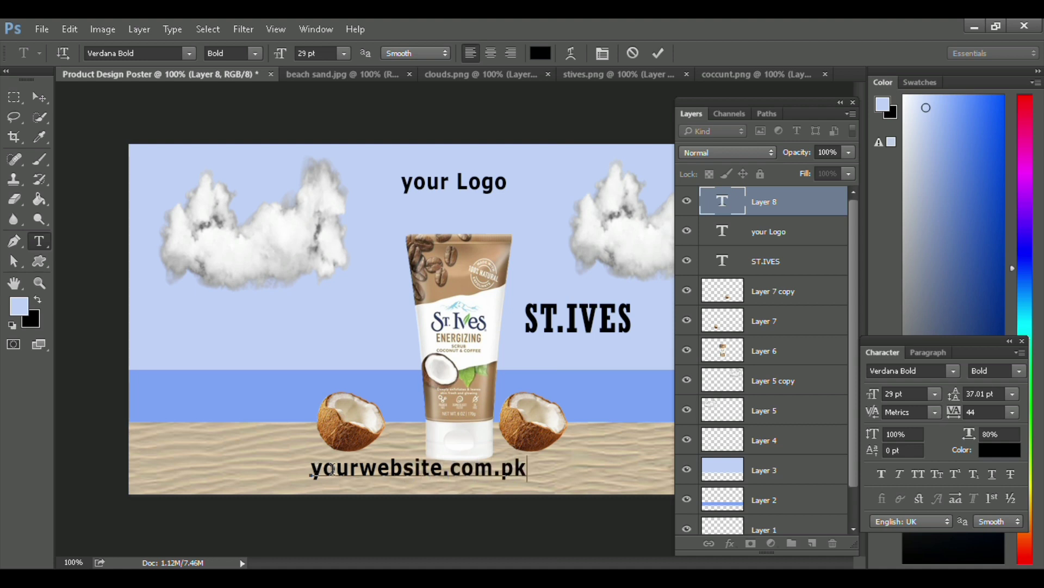
pyautogui.write('012')
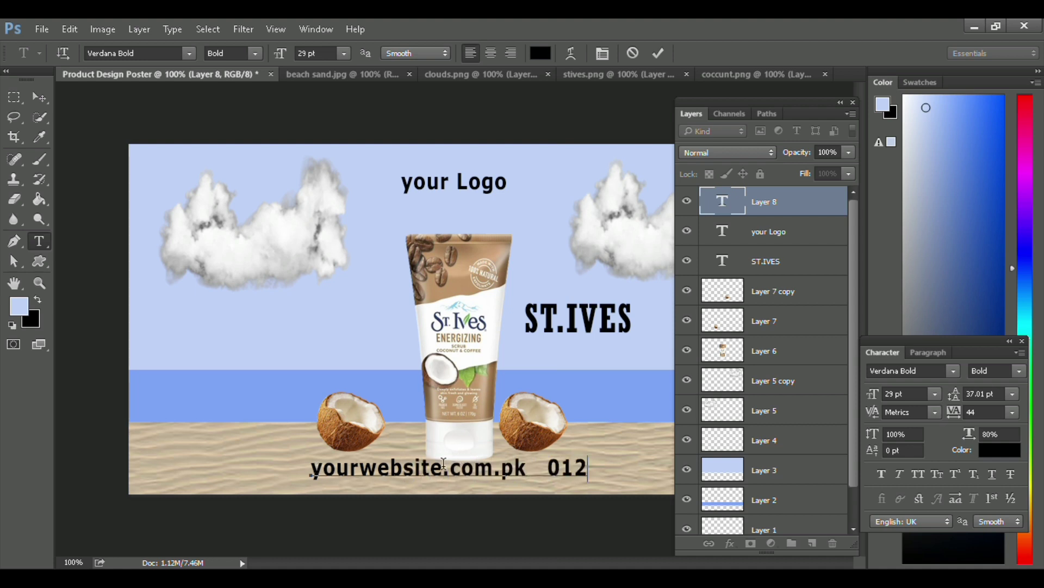
pyautogui.write('4567890')
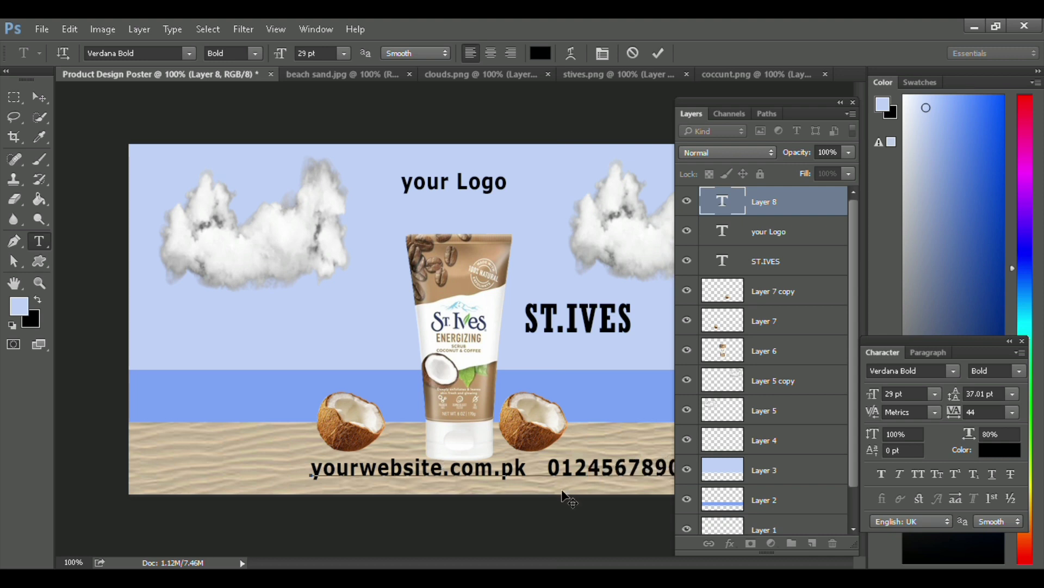
pyautogui.moveTo(569, 495); pyautogui.dragTo(522, 496)
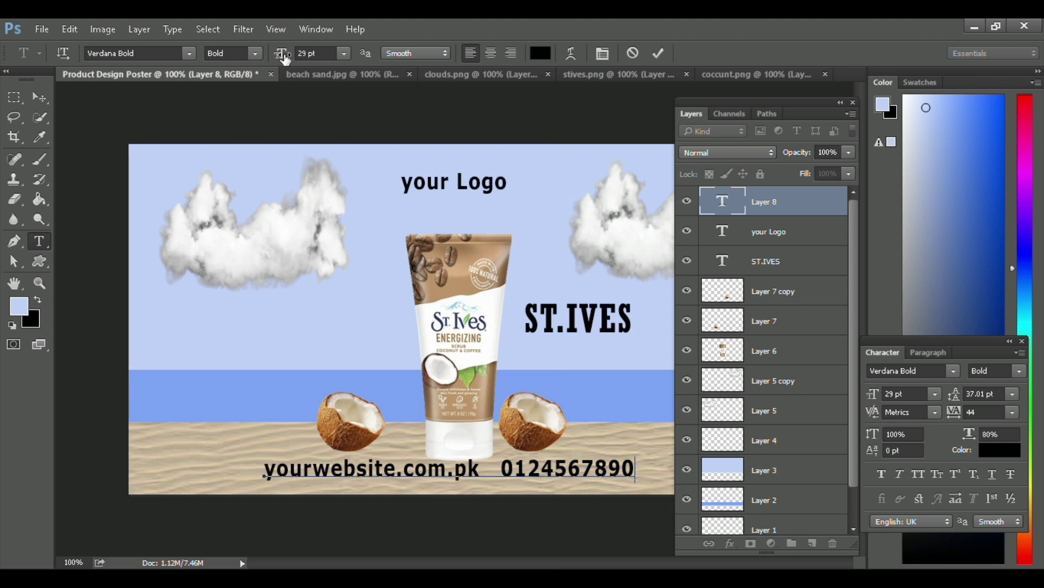
pyautogui.moveTo(283, 55); pyautogui.dragTo(265, 57)
# Resize the footer text to 24 pt and tighten tracking, collapsing it to a lone '0'.
pyautogui.moveTo(635, 468); pyautogui.dragTo(143, 466)
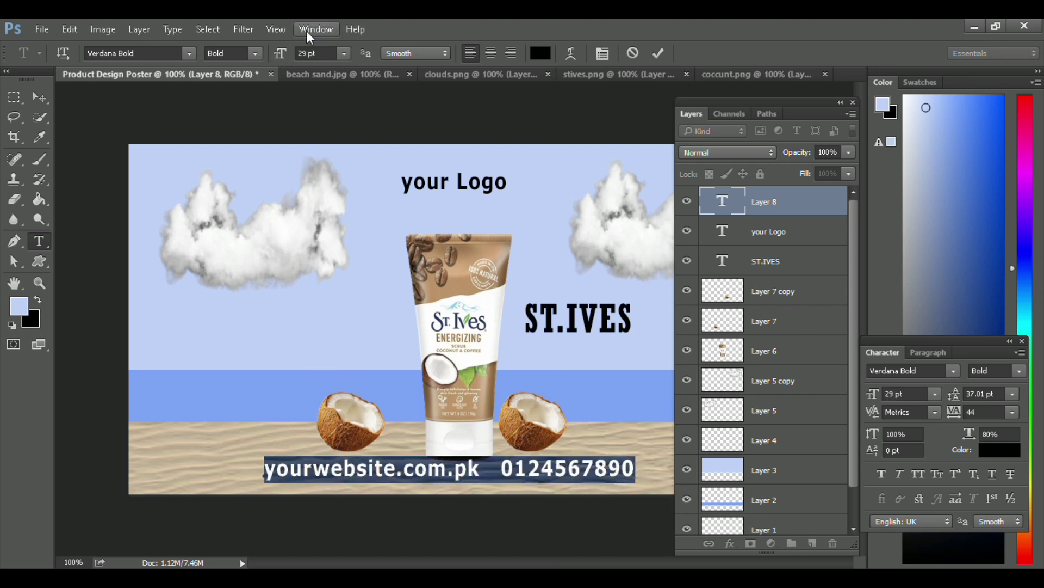
pyautogui.moveTo(282, 57); pyautogui.dragTo(283, 59)
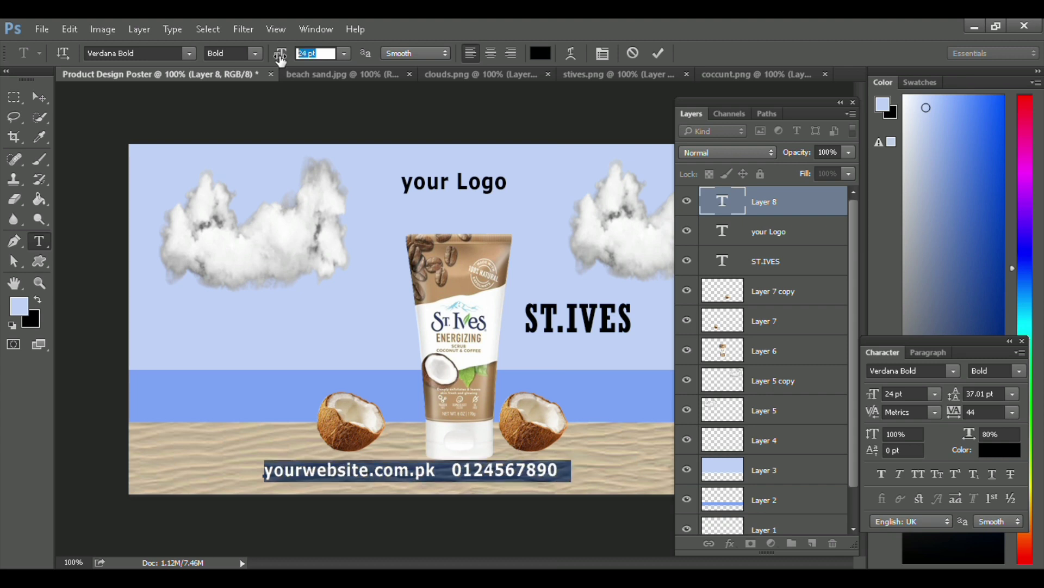
pyautogui.click(945, 416)
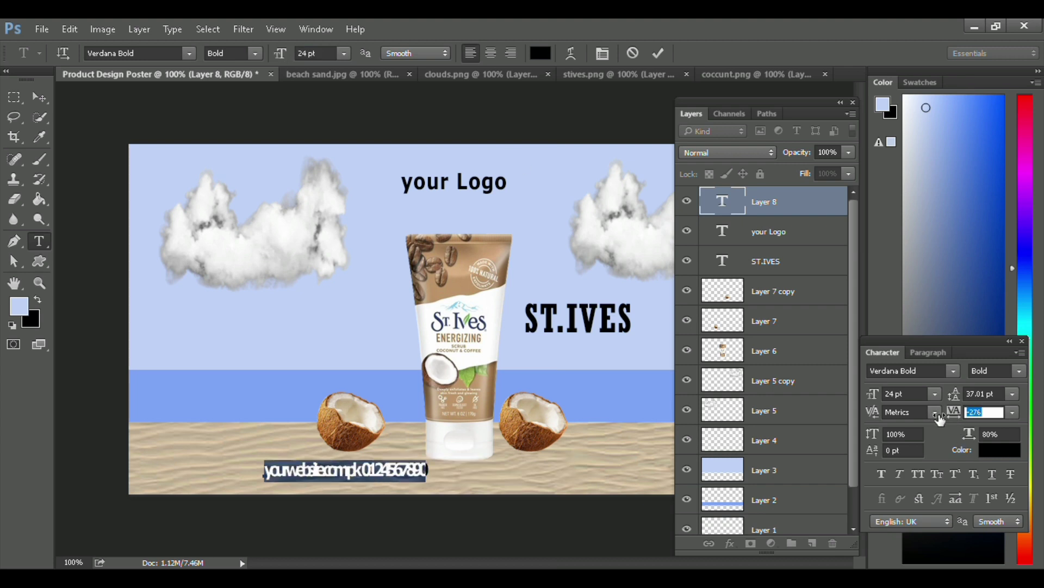
pyautogui.moveTo(944, 416); pyautogui.dragTo(939, 414)
pyautogui.write('10')
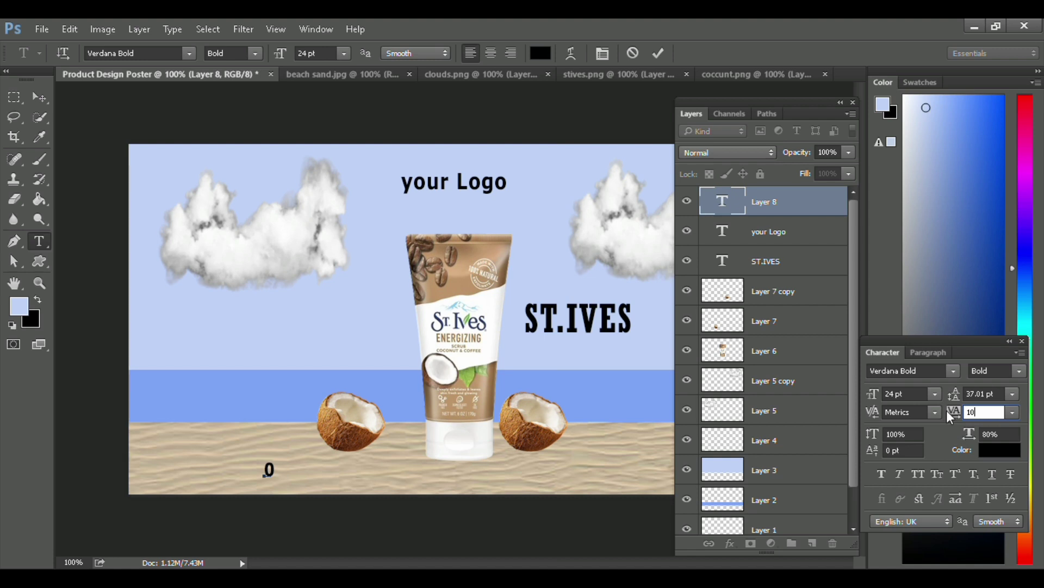
# Delete the collapsed '0' text layer by dragging it to the trash.
pyautogui.click(763, 239)
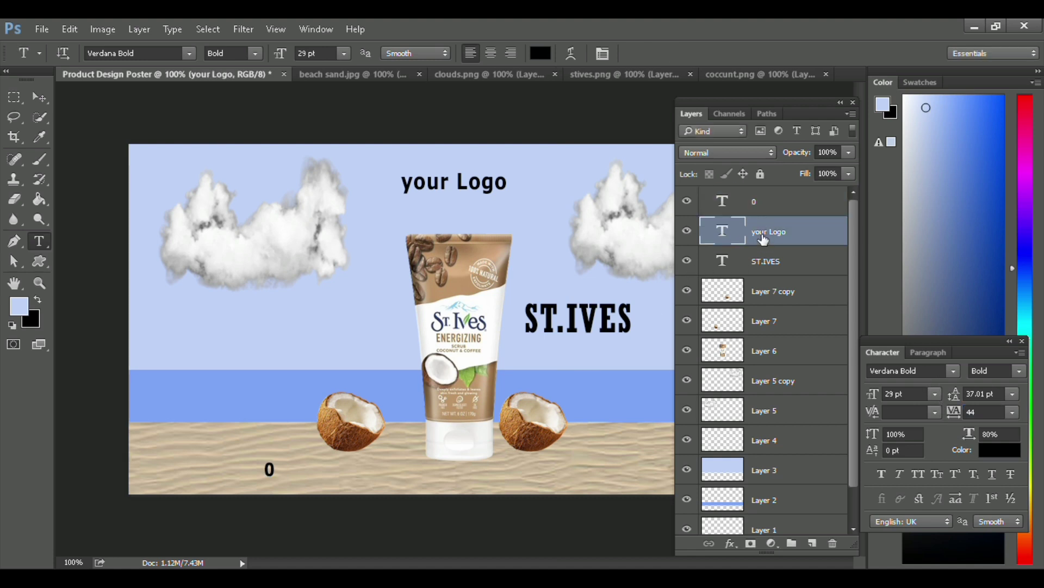
pyautogui.click(766, 212)
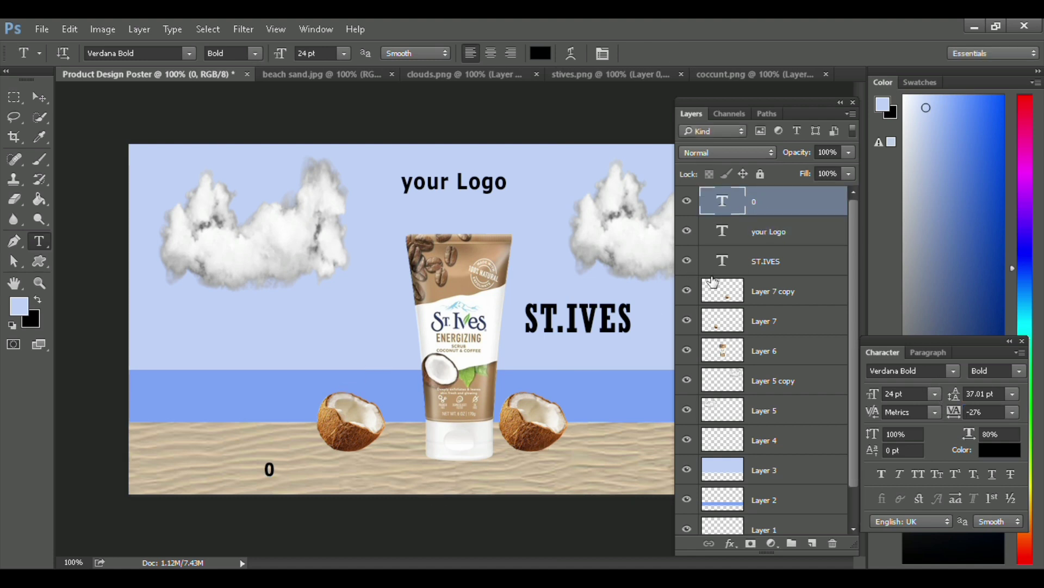
pyautogui.moveTo(795, 210); pyautogui.dragTo(832, 543)
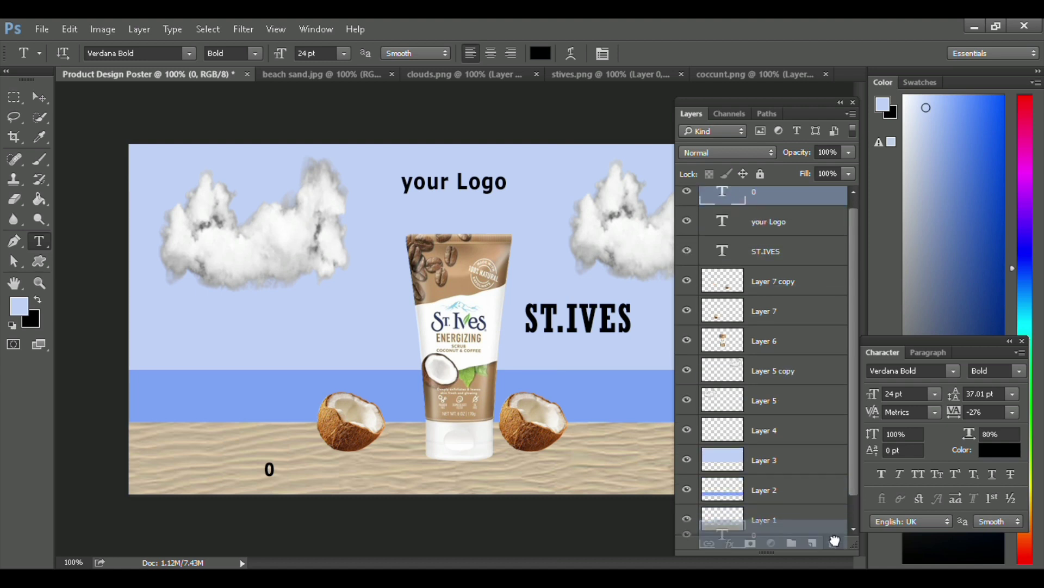
pyautogui.hotkey('ctrl', 'shift', 'n')
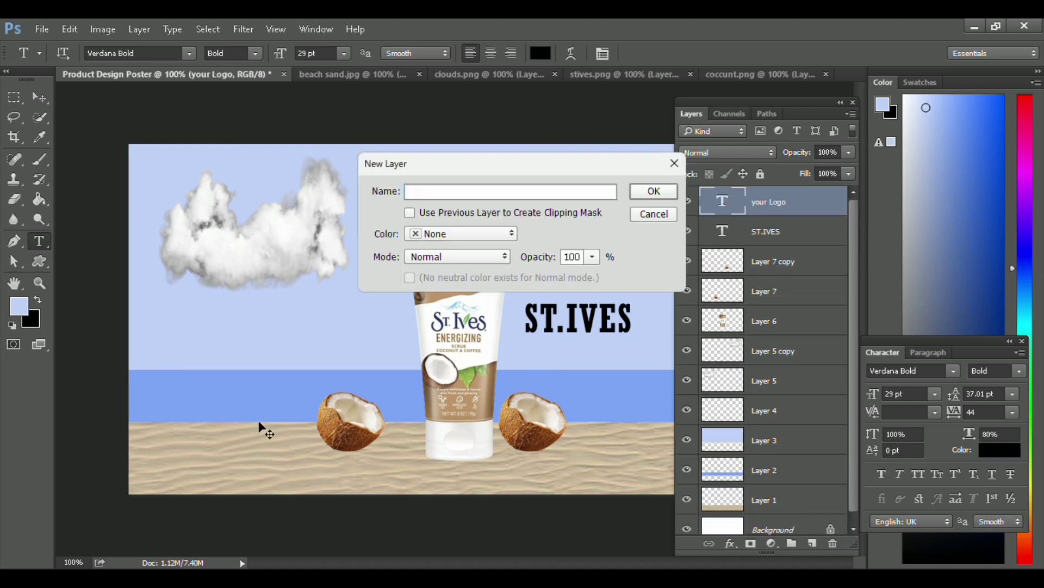
pyautogui.press('Return')
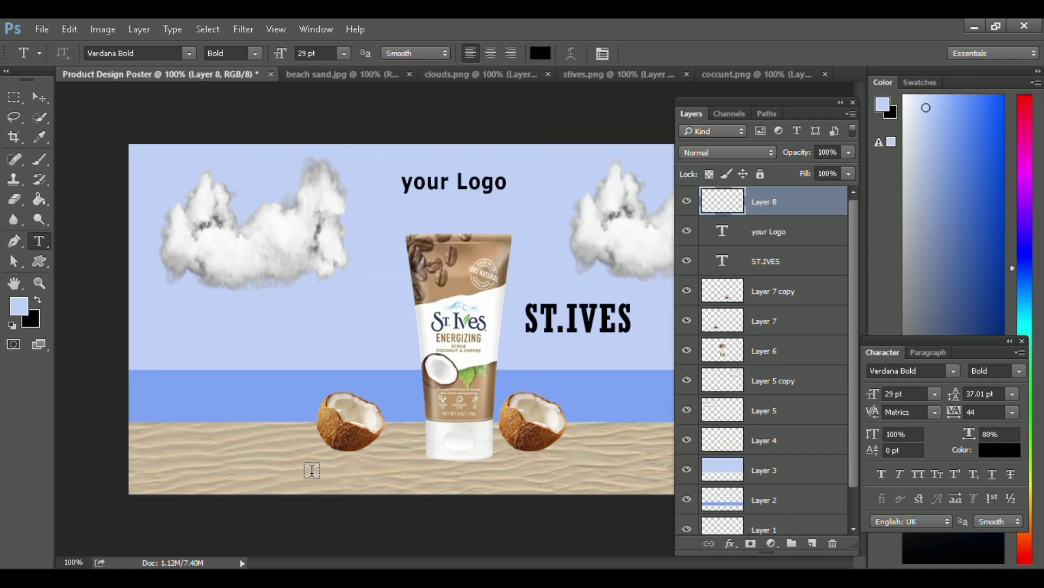
pyautogui.click(312, 470)
pyautogui.write('our')
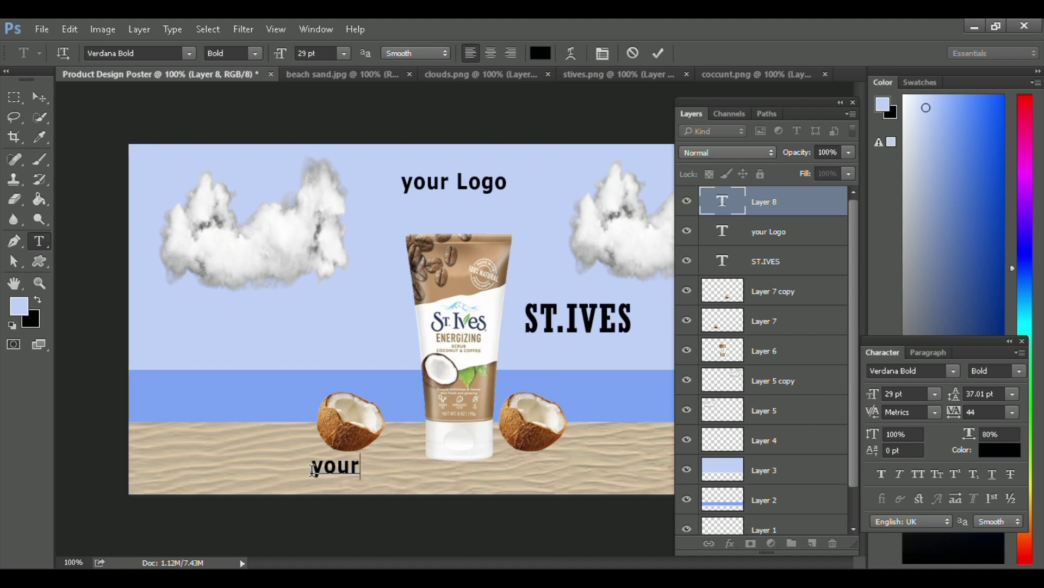
pyautogui.write('websit')
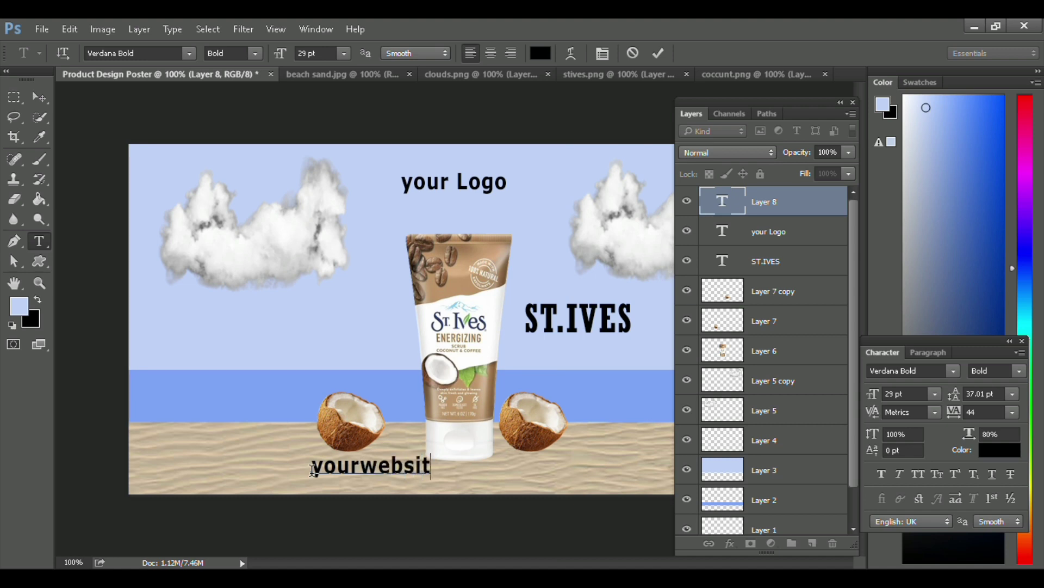
pyautogui.write('e.com.pk')
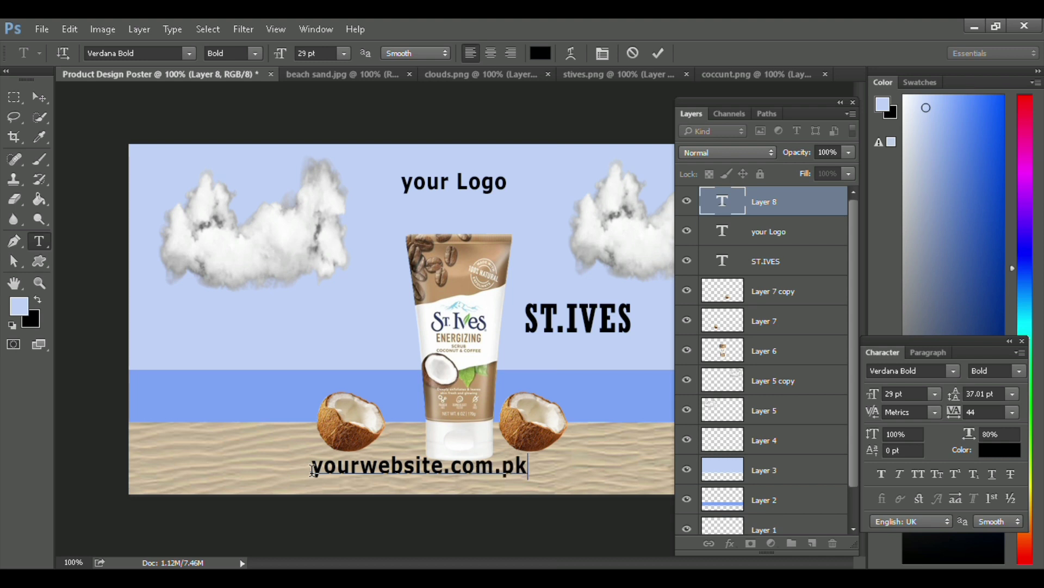
pyautogui.write(' 0123456789')
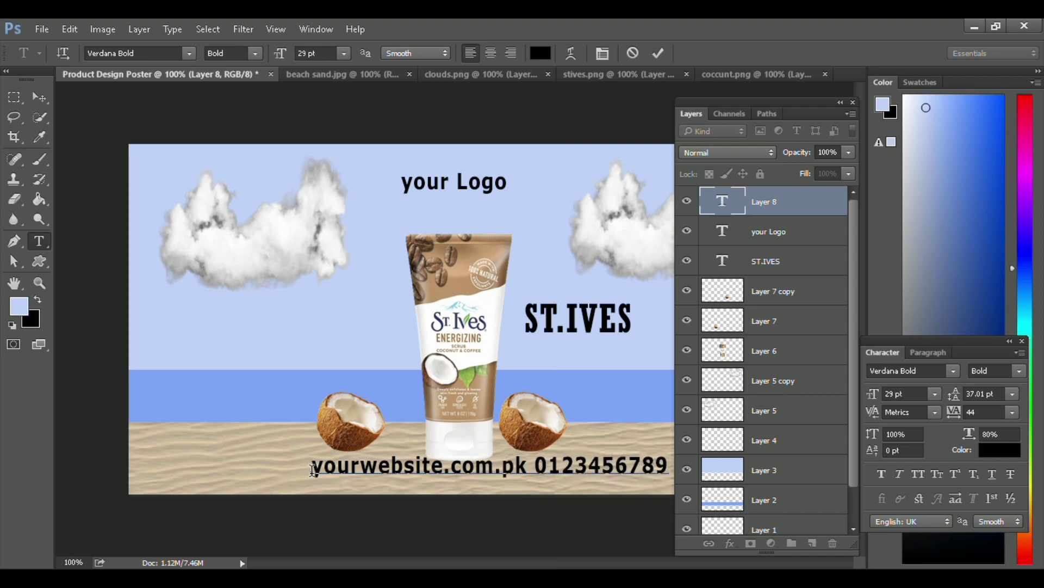
pyautogui.write('0')
# Reposition the footer along the sand, set it to 16 pt with tracking 10, and commit.
pyautogui.moveTo(517, 491); pyautogui.dragTo(445, 496)
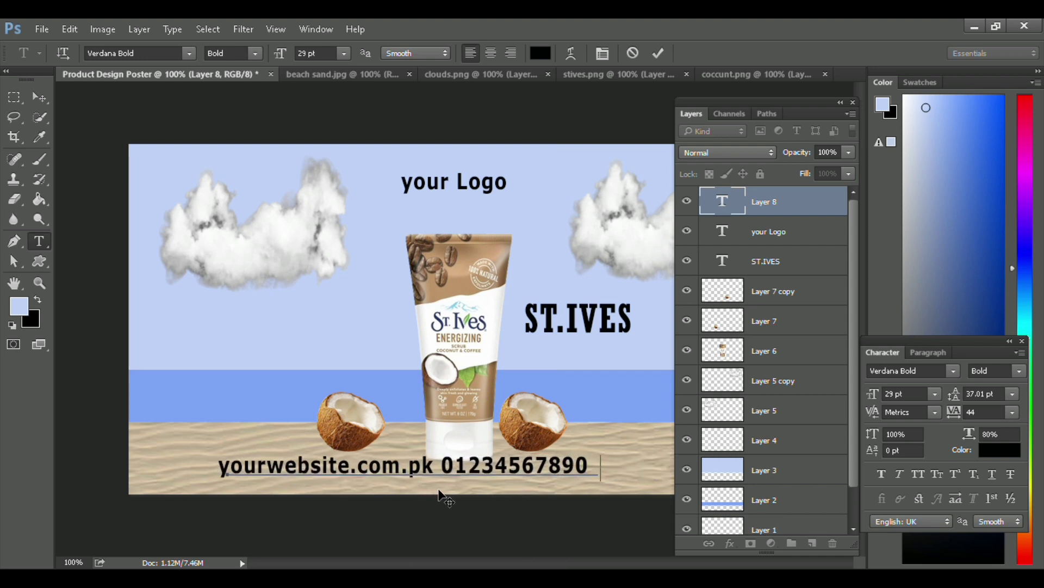
pyautogui.moveTo(609, 470); pyautogui.dragTo(136, 482)
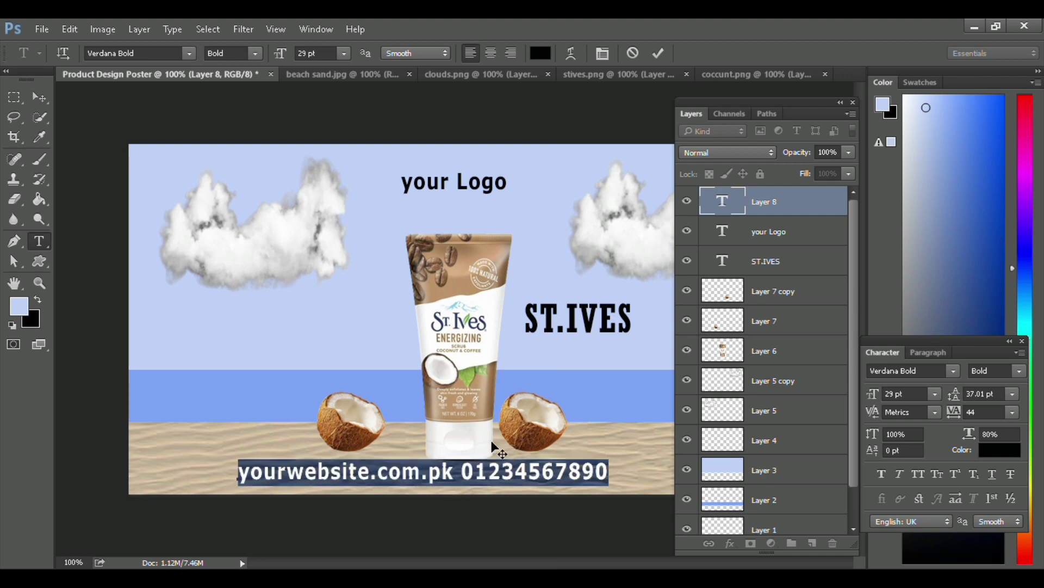
pyautogui.moveTo(955, 414)
pyautogui.mouseDown()
pyautogui.moveTo(949, 403)
pyautogui.moveTo(916, 412)
pyautogui.moveTo(864, 400)
pyautogui.moveTo(644, 429)
pyautogui.mouseUp()
pyautogui.moveTo(467, 471); pyautogui.dragTo(591, 468)
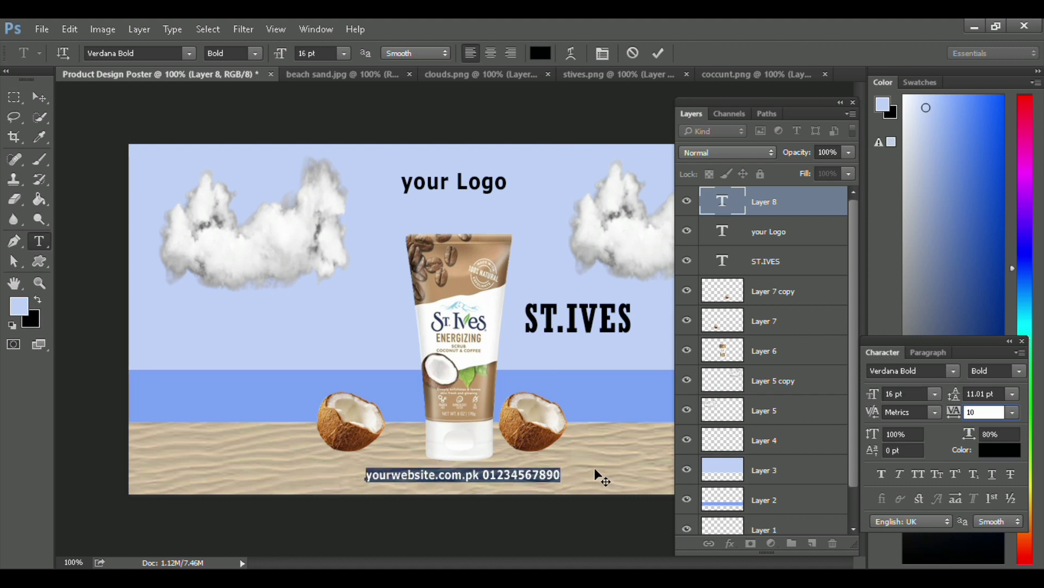
pyautogui.click(561, 472)
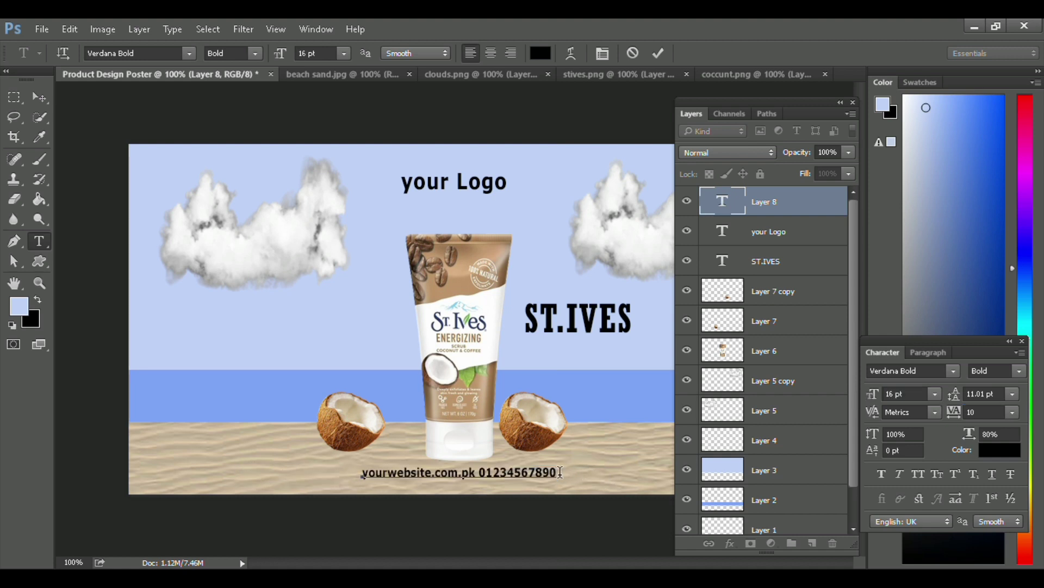
pyautogui.hotkey('ctrl', 'Return')
# On a new layer, fill a white rectangle around the footer text area.
pyautogui.hotkey('ctrl', 'shift', 'n')
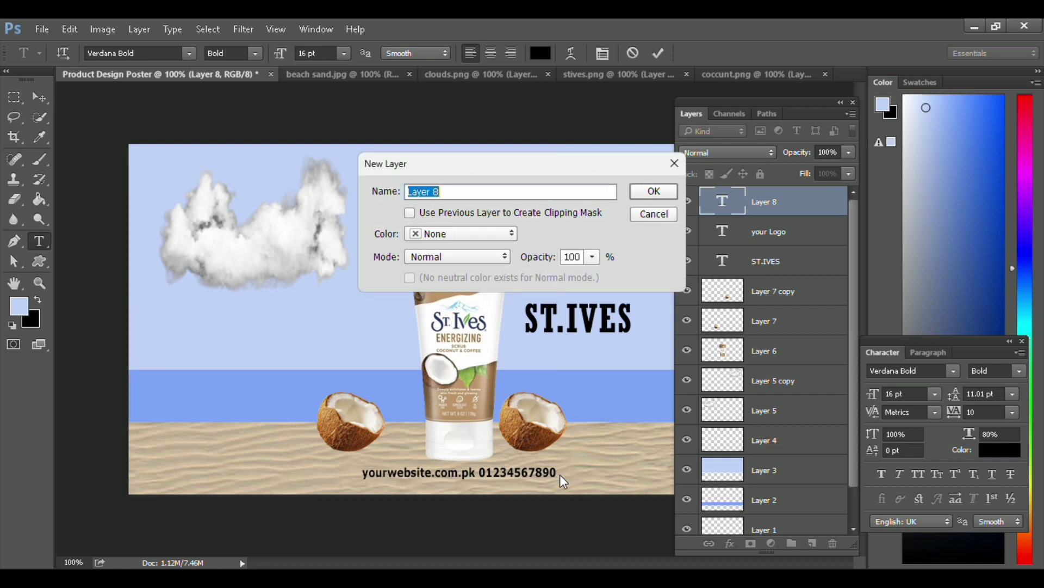
pyautogui.press('Return')
pyautogui.press('m')
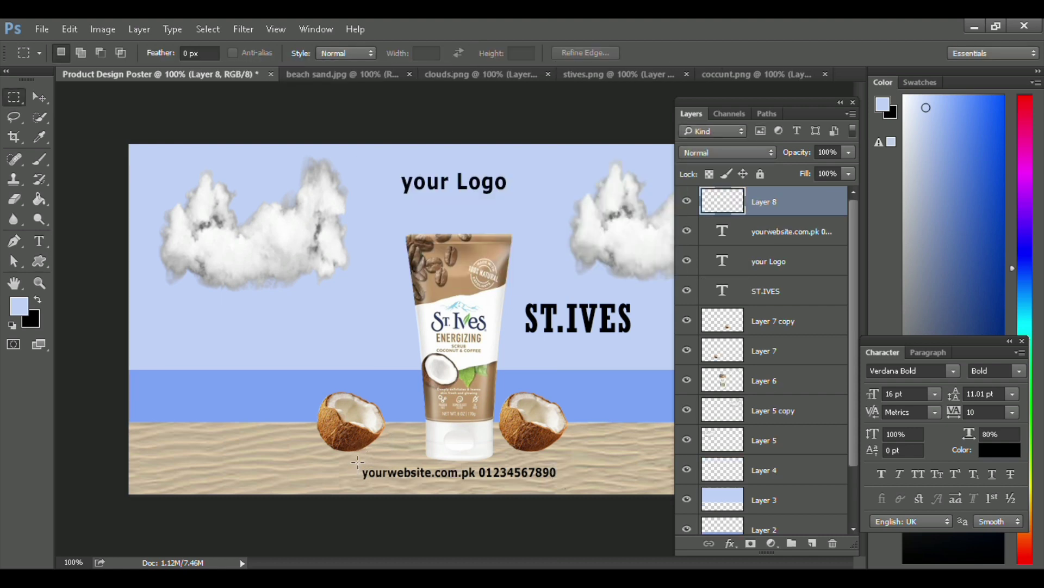
pyautogui.moveTo(358, 462); pyautogui.dragTo(574, 481)
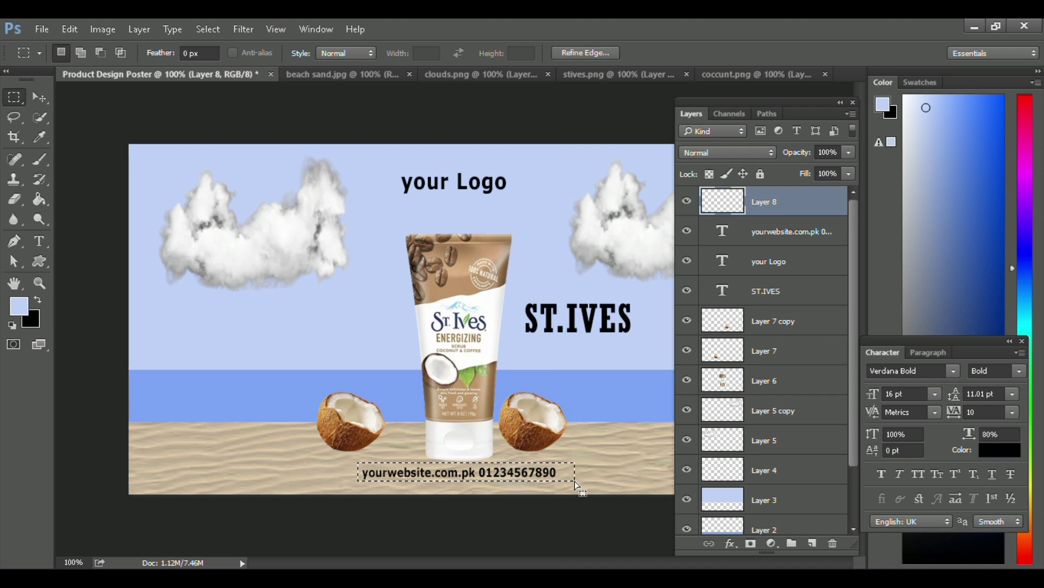
pyautogui.press('d')
pyautogui.hotkey('alt', 'BackSpace')
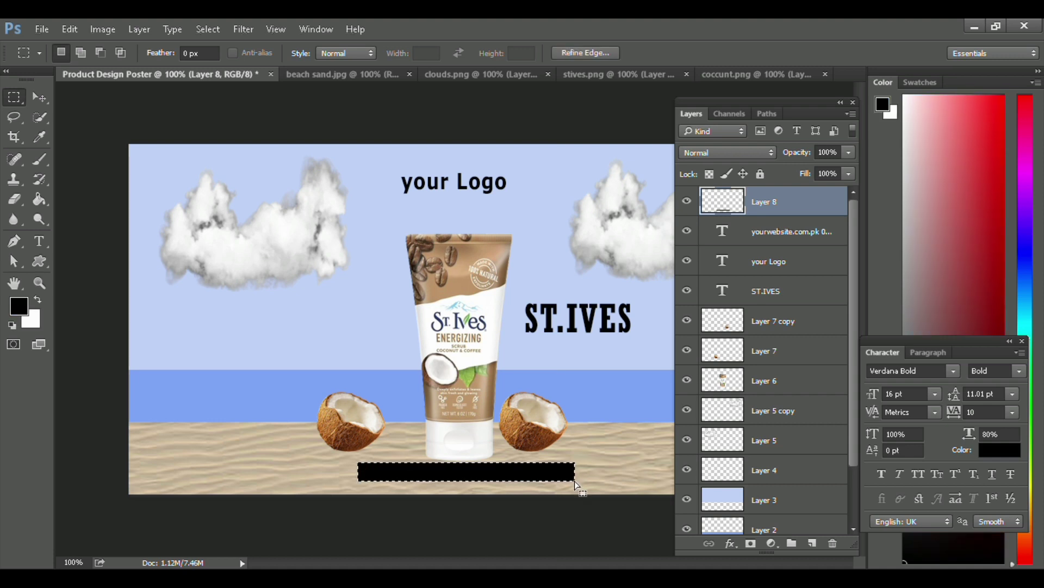
pyautogui.hotkey('ctrl', 'z')
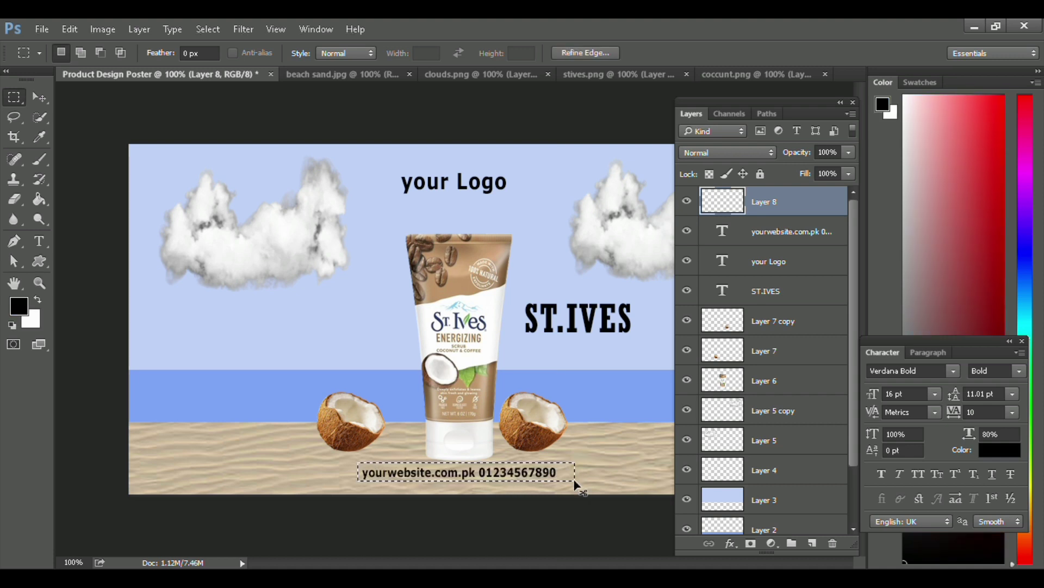
pyautogui.hotkey('ctrl', 'BackSpace')
pyautogui.hotkey('ctrl', 'd')
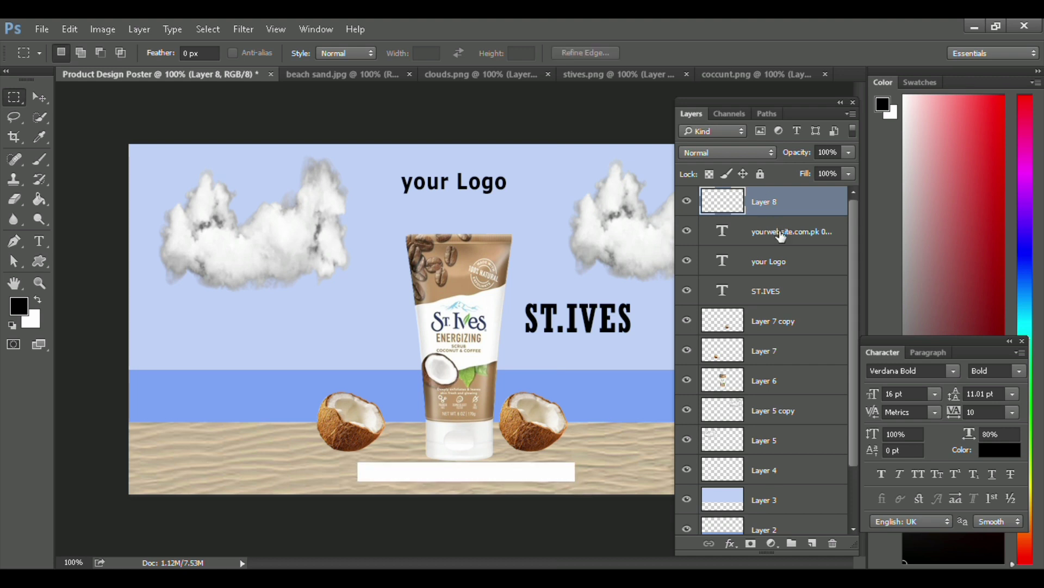
# Move the footer text layer above the white box and nudge the box left.
pyautogui.moveTo(782, 235); pyautogui.dragTo(778, 192)
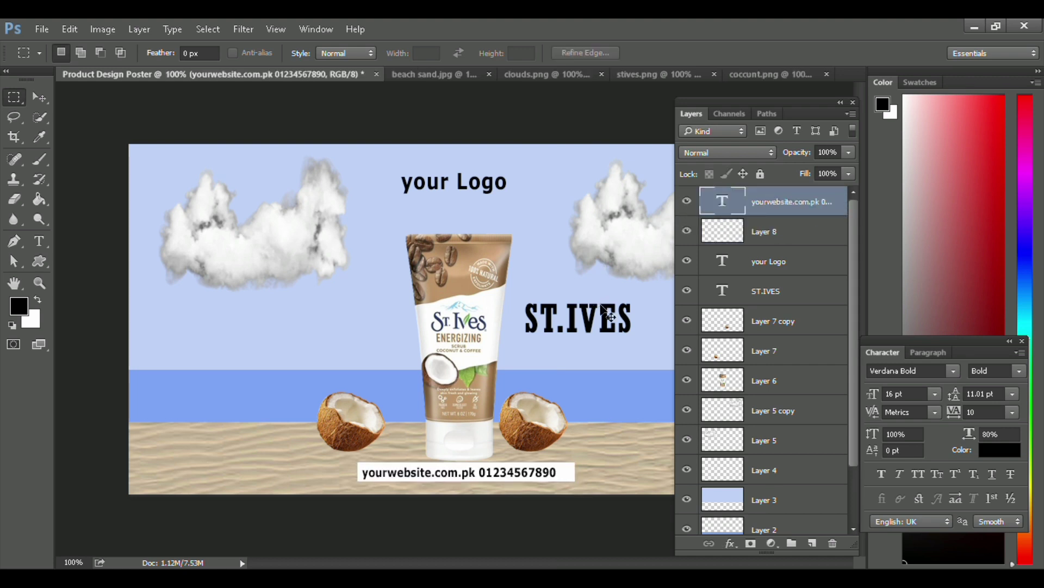
pyautogui.click(766, 232)
pyautogui.hotkey('ctrl', 't')
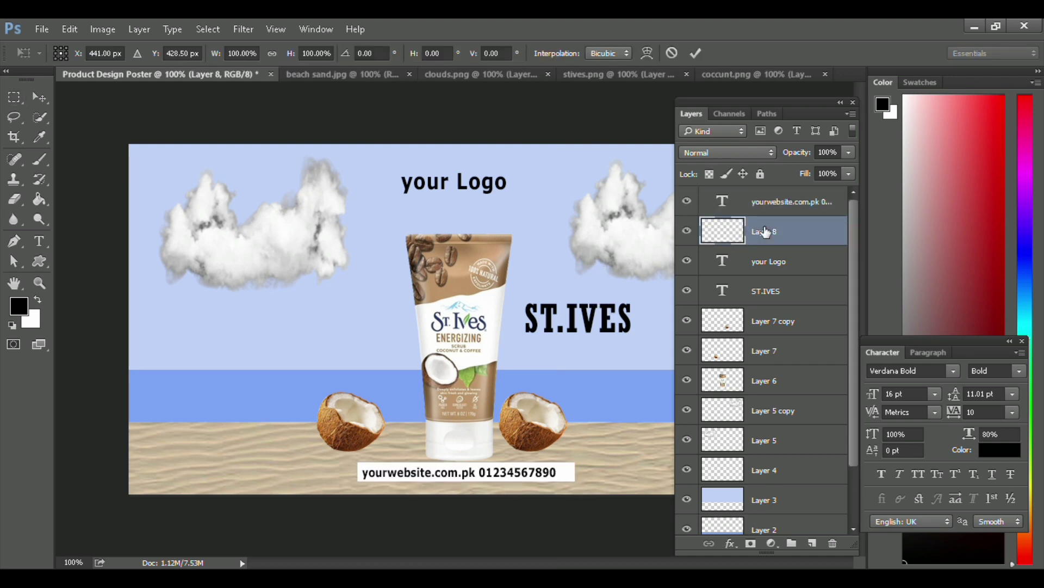
pyautogui.press('Left')
pyautogui.press('Left')
pyautogui.press('Left')
pyautogui.press('Left')
pyautogui.press('Left')
pyautogui.press('Left')
pyautogui.press('Left')
pyautogui.press('Left')
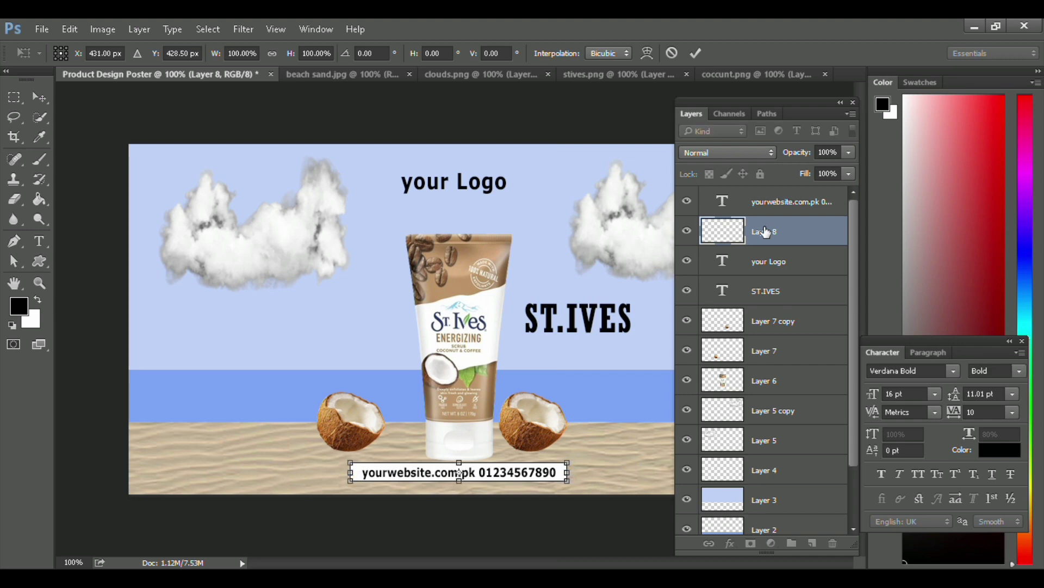
pyautogui.press('Left')
pyautogui.press('Left')
pyautogui.press('Return')
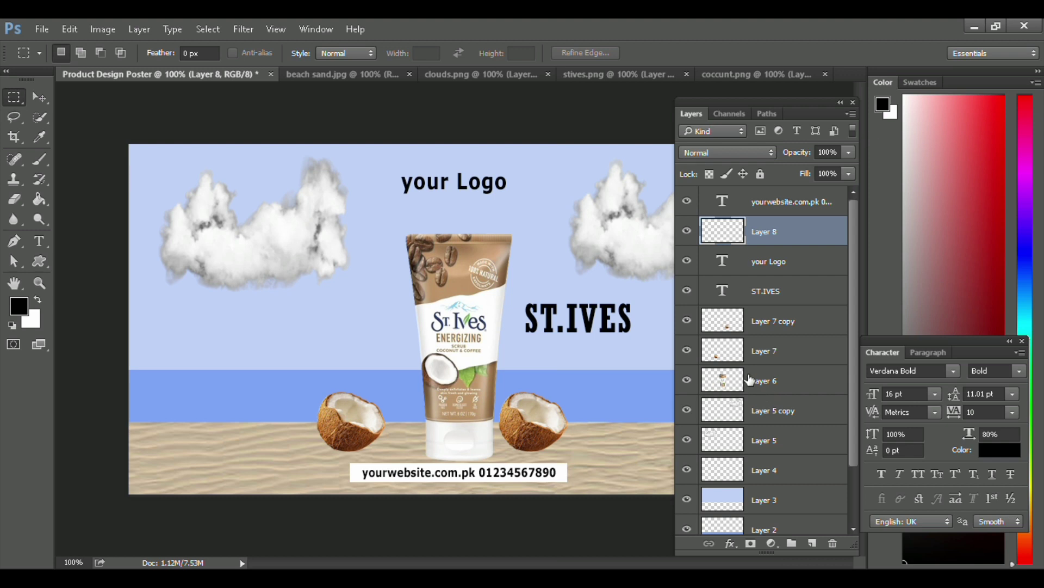
pyautogui.click(687, 380)
# Add Layer 9 above Layer 5 copy and move the tube slightly up and left.
pyautogui.click(780, 412)
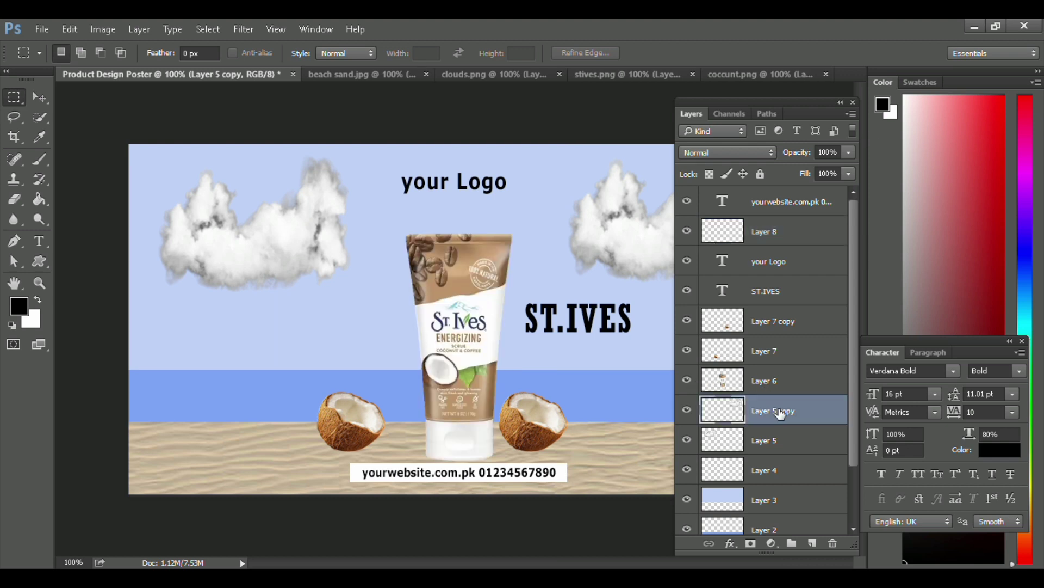
pyautogui.hotkey('ctrl', 'shift', 'n')
pyautogui.press('Return')
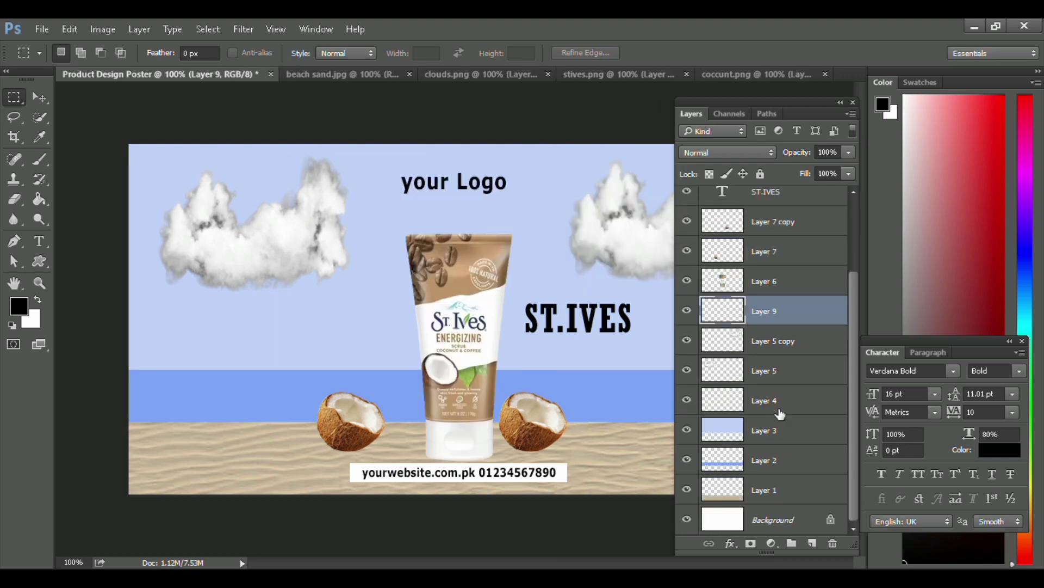
pyautogui.moveTo(426, 455); pyautogui.dragTo(504, 460)
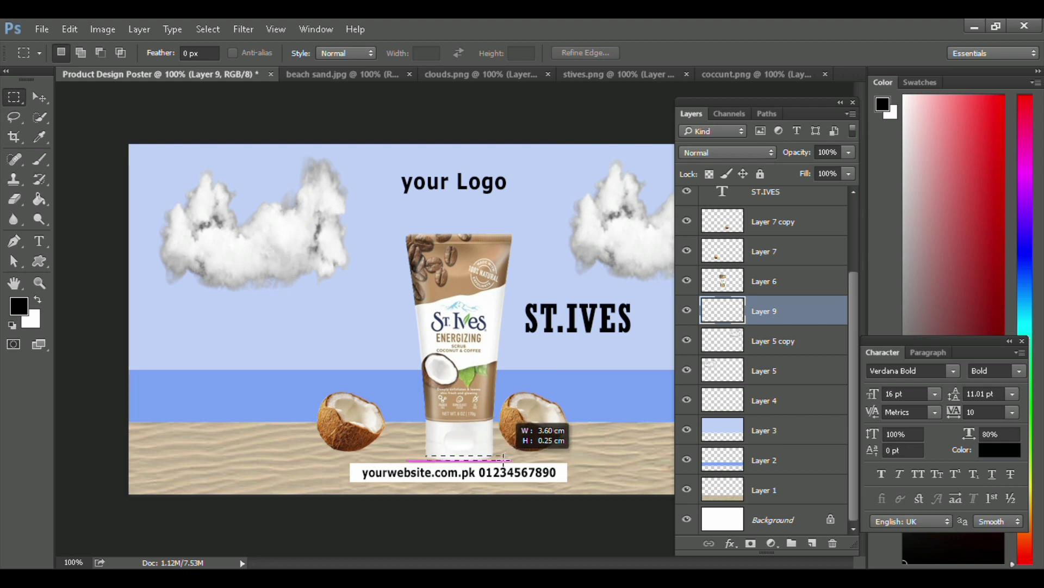
pyautogui.click(504, 459)
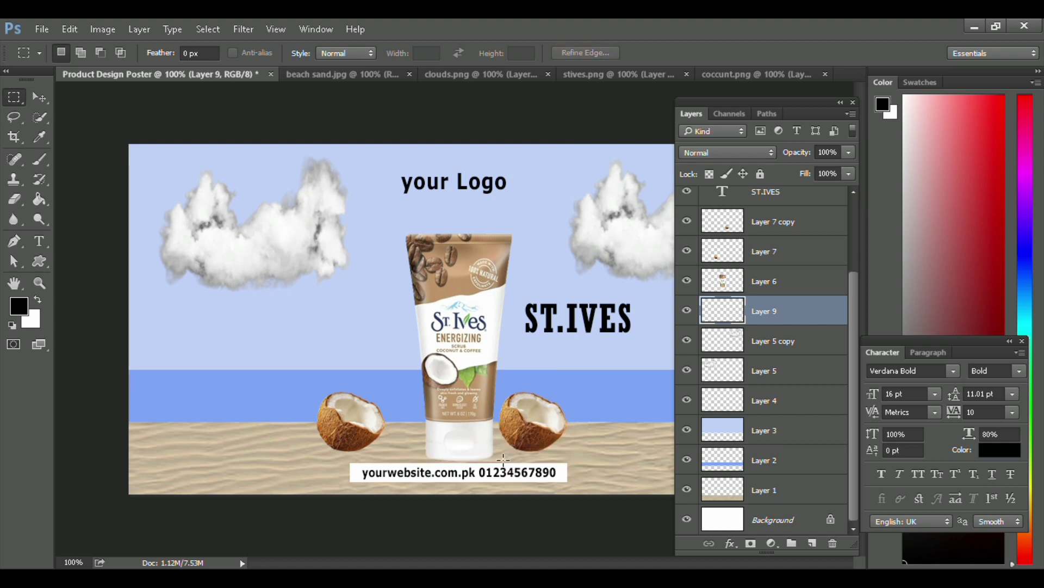
pyautogui.click(762, 282)
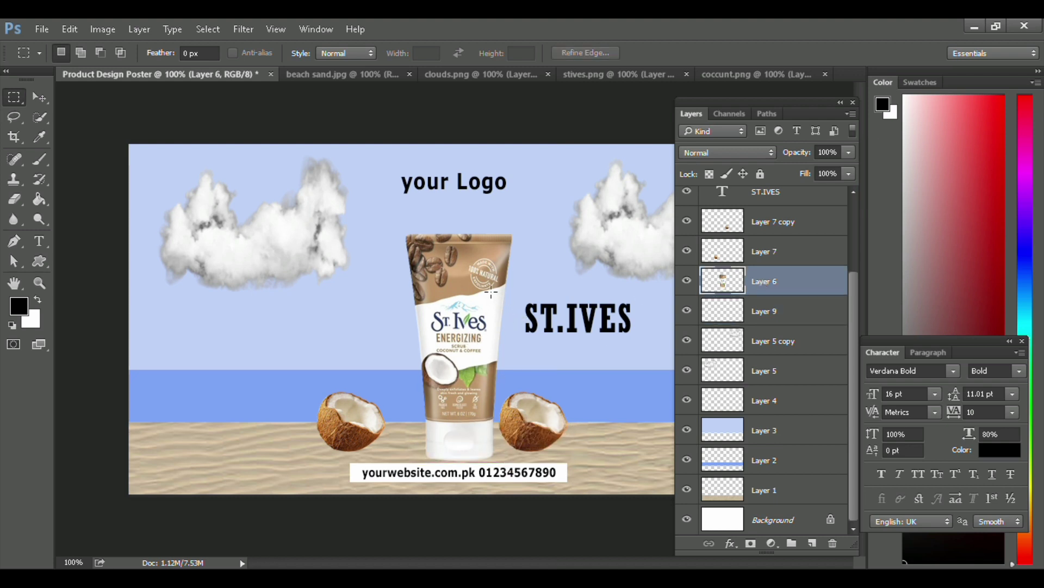
pyautogui.press('v')
pyautogui.moveTo(455, 341); pyautogui.dragTo(451, 327)
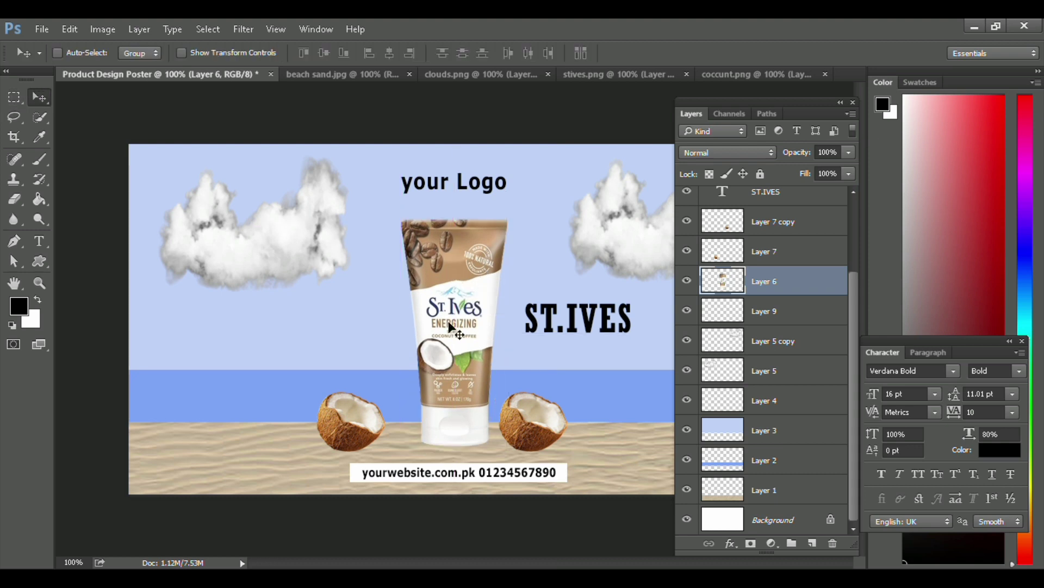
# Select Layer 9 and trial a selection at the tube's base, then view other marquee shapes.
pyautogui.click(763, 309)
pyautogui.press('m')
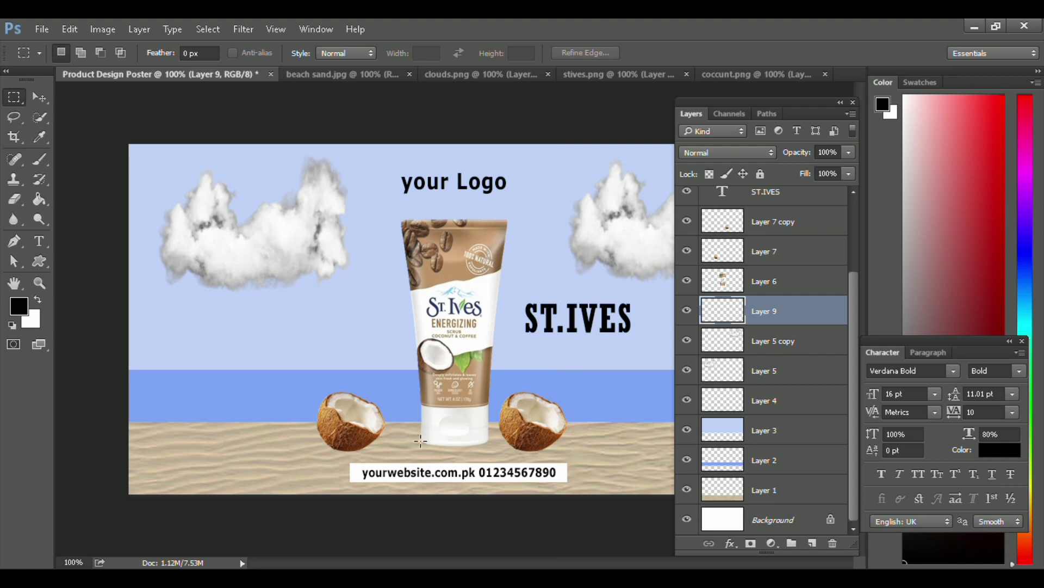
pyautogui.moveTo(421, 441); pyautogui.dragTo(501, 456)
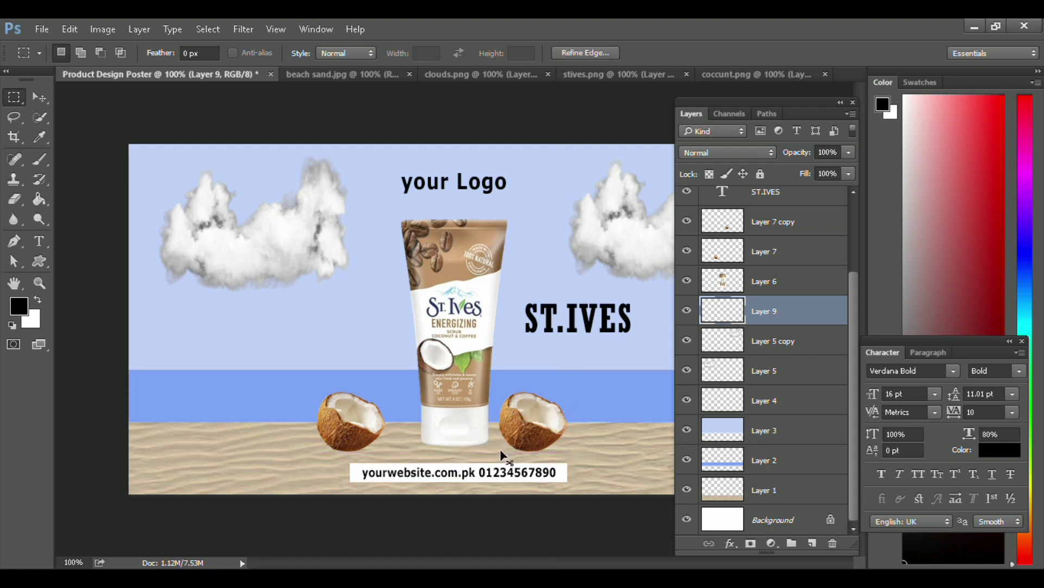
pyautogui.click(501, 455)
pyautogui.rightClick(14, 98)
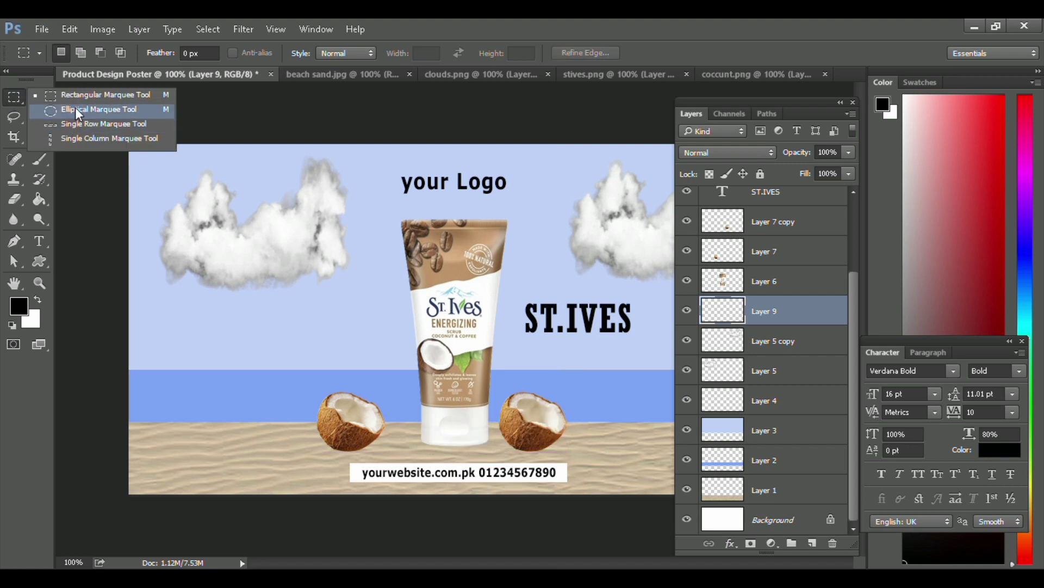
# Draw a thin black oval shadow under the tube on Layer 9 at 24% opacity.
pyautogui.click(79, 114)
pyautogui.moveTo(419, 442); pyautogui.dragTo(494, 442)
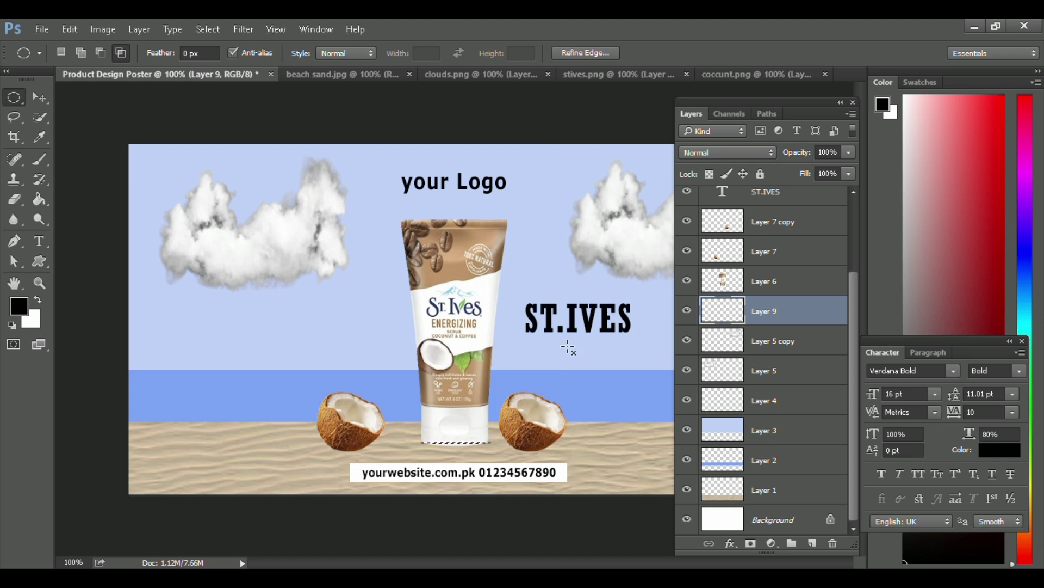
pyautogui.click(652, 395)
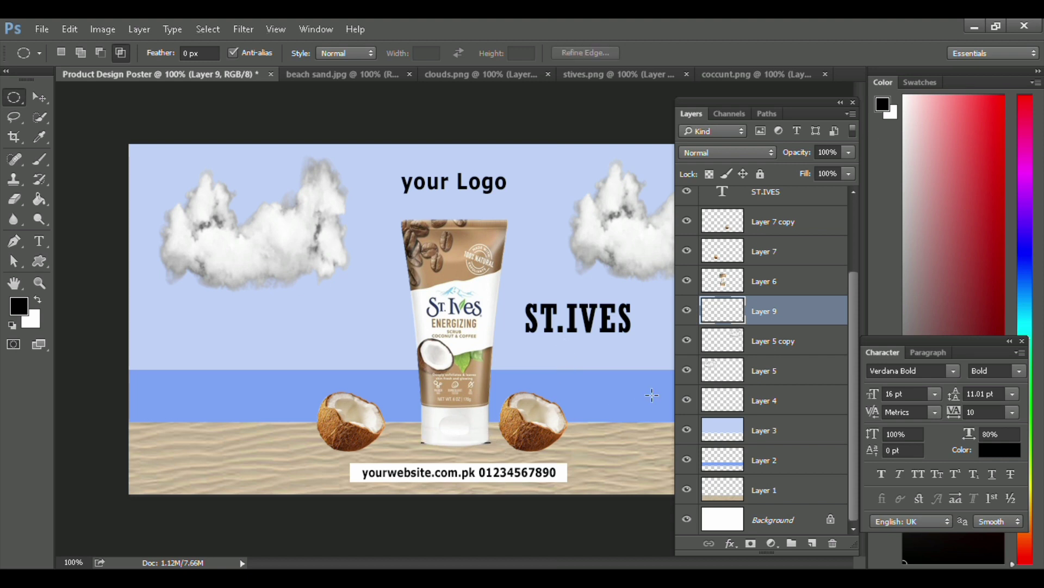
pyautogui.hotkey('ctrl', 't')
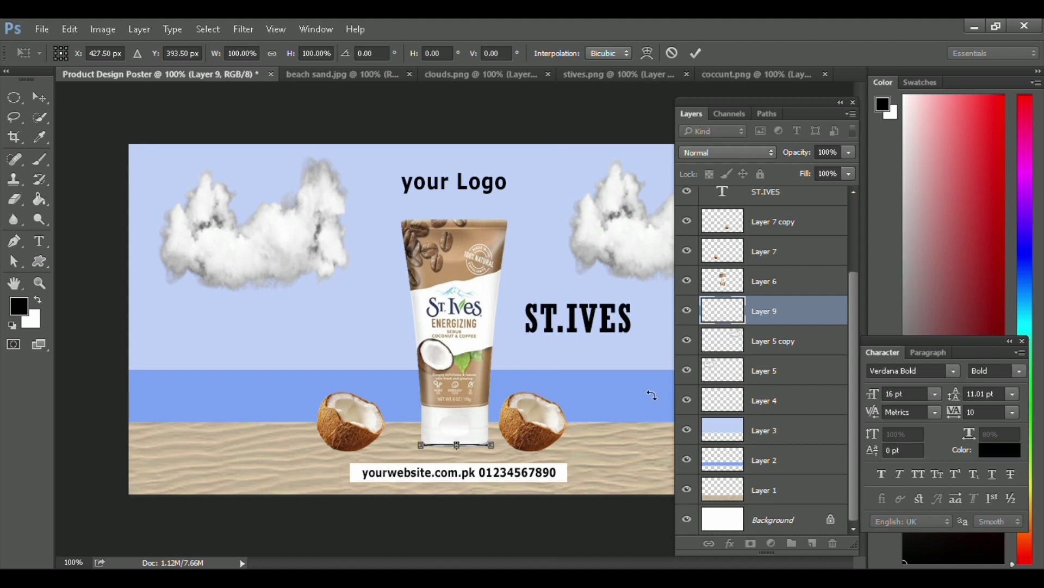
pyautogui.press('Escape')
pyautogui.hotkey('ctrl', 't')
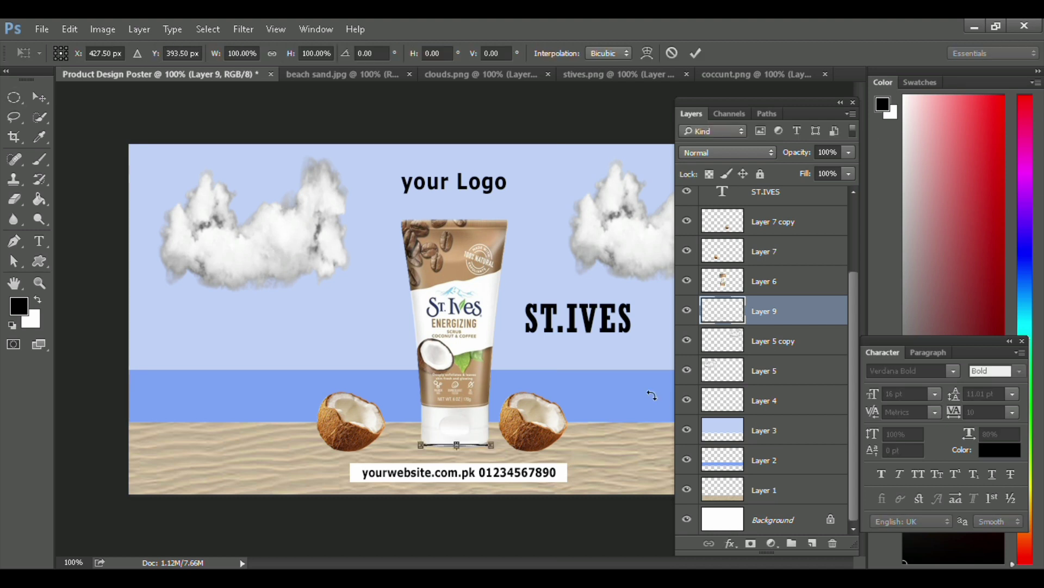
pyautogui.press('Return')
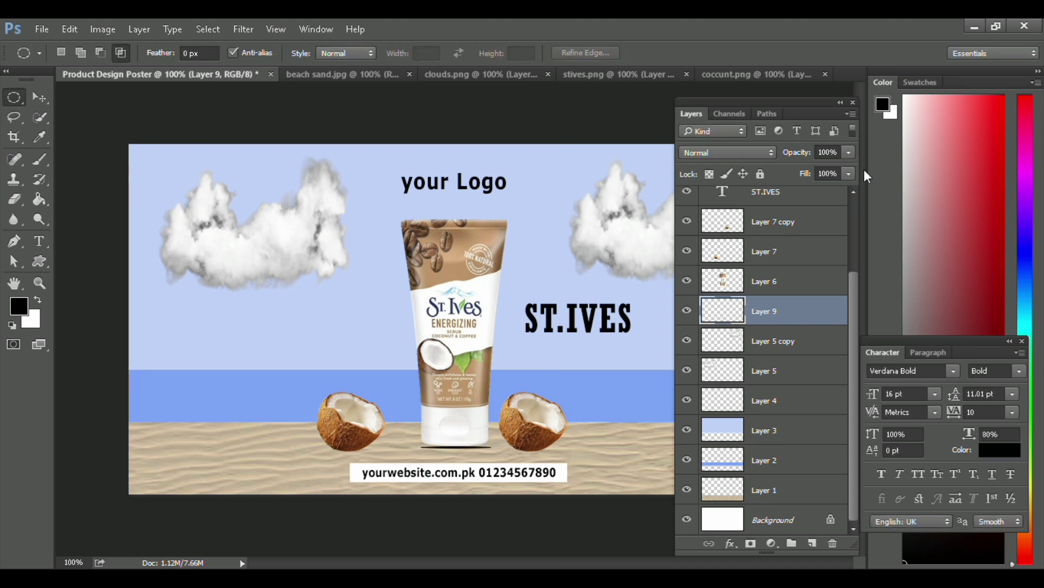
pyautogui.moveTo(802, 157); pyautogui.dragTo(744, 155)
# Switch to Full Screen Mode to preview the finished St. Ives beach poster.
pyautogui.press('f')
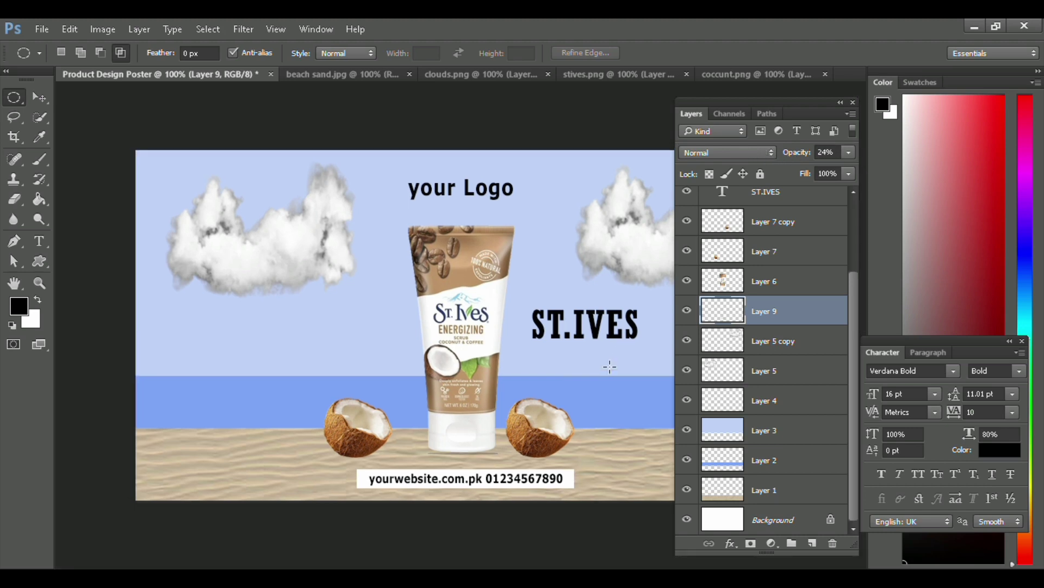
pyautogui.press('f')
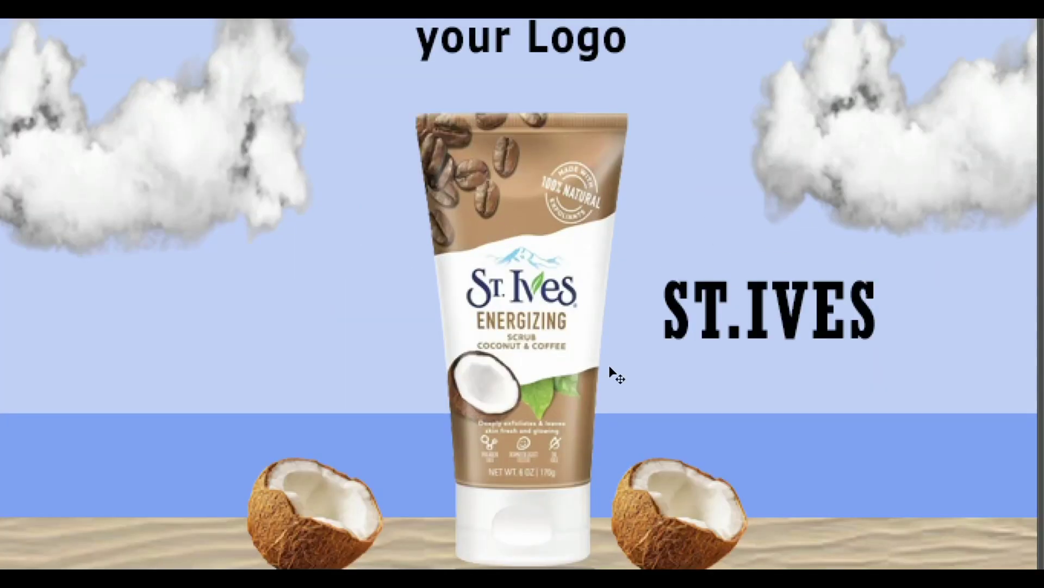